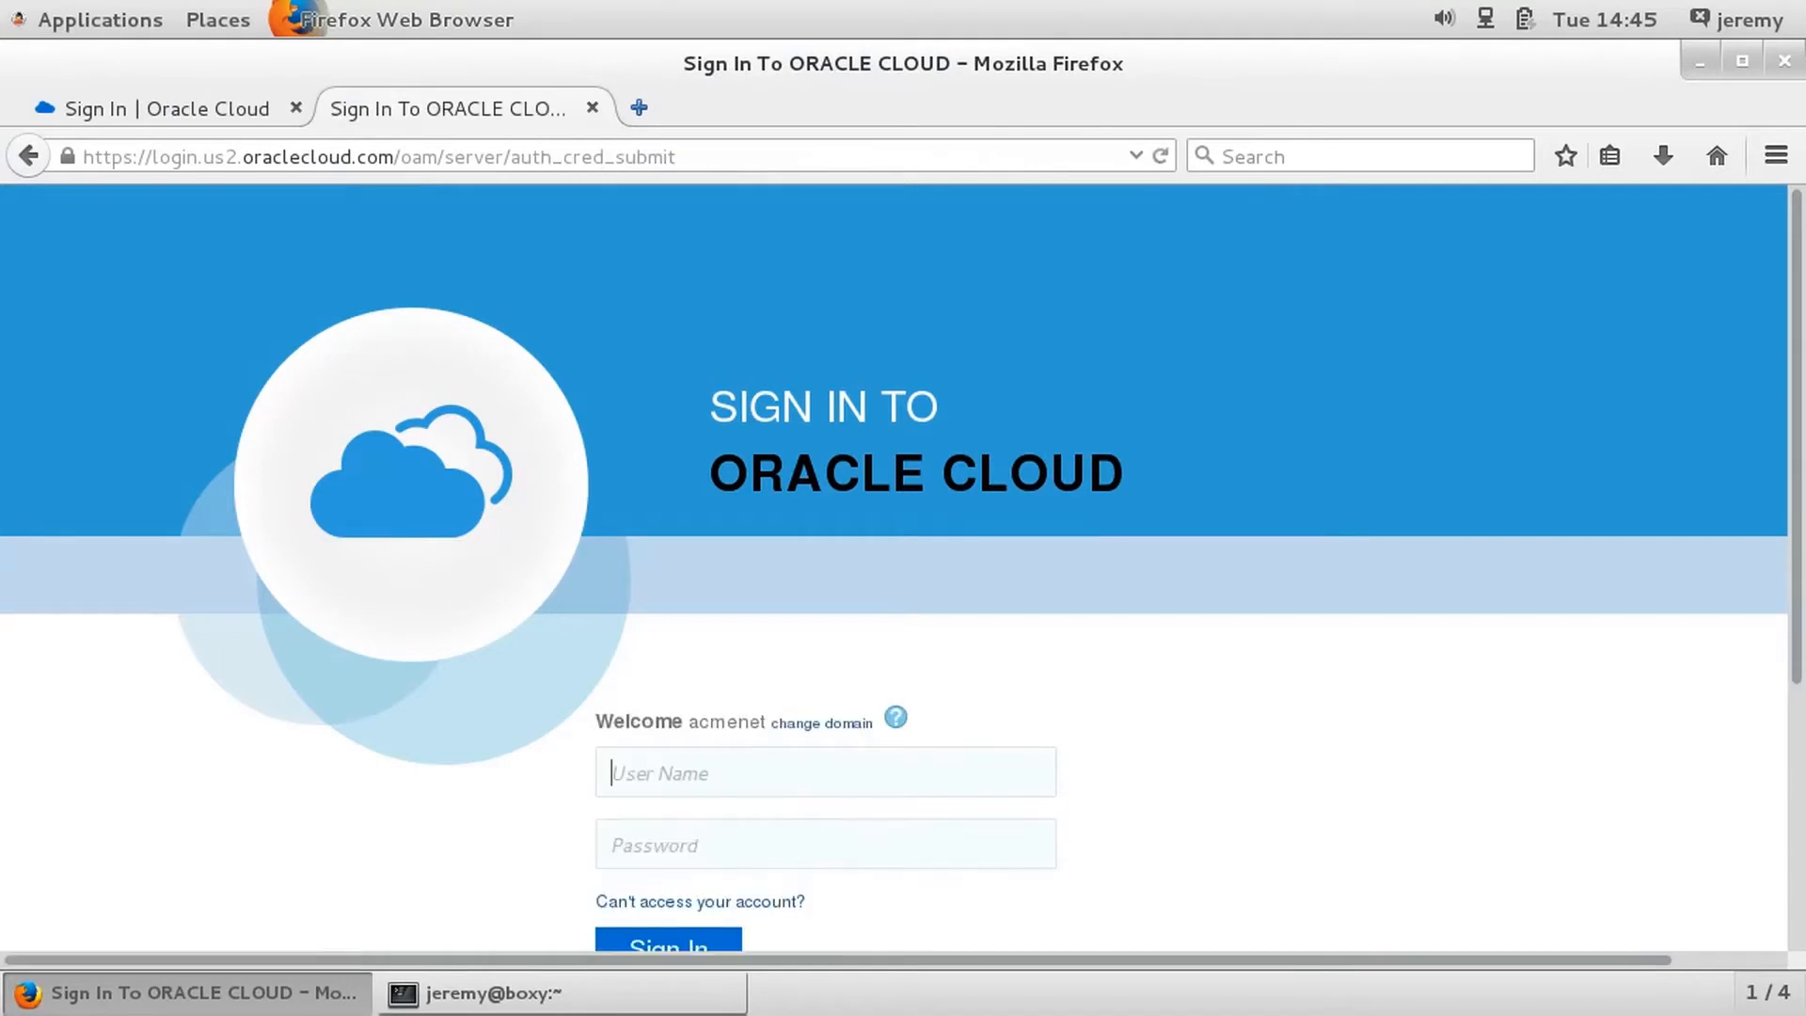
- Sign in to the acmenet identity domain with the account user name and password
{"action": "scroll", "coordinate": [893, 568], "scroll_direction": "down", "scroll_amount": 4}
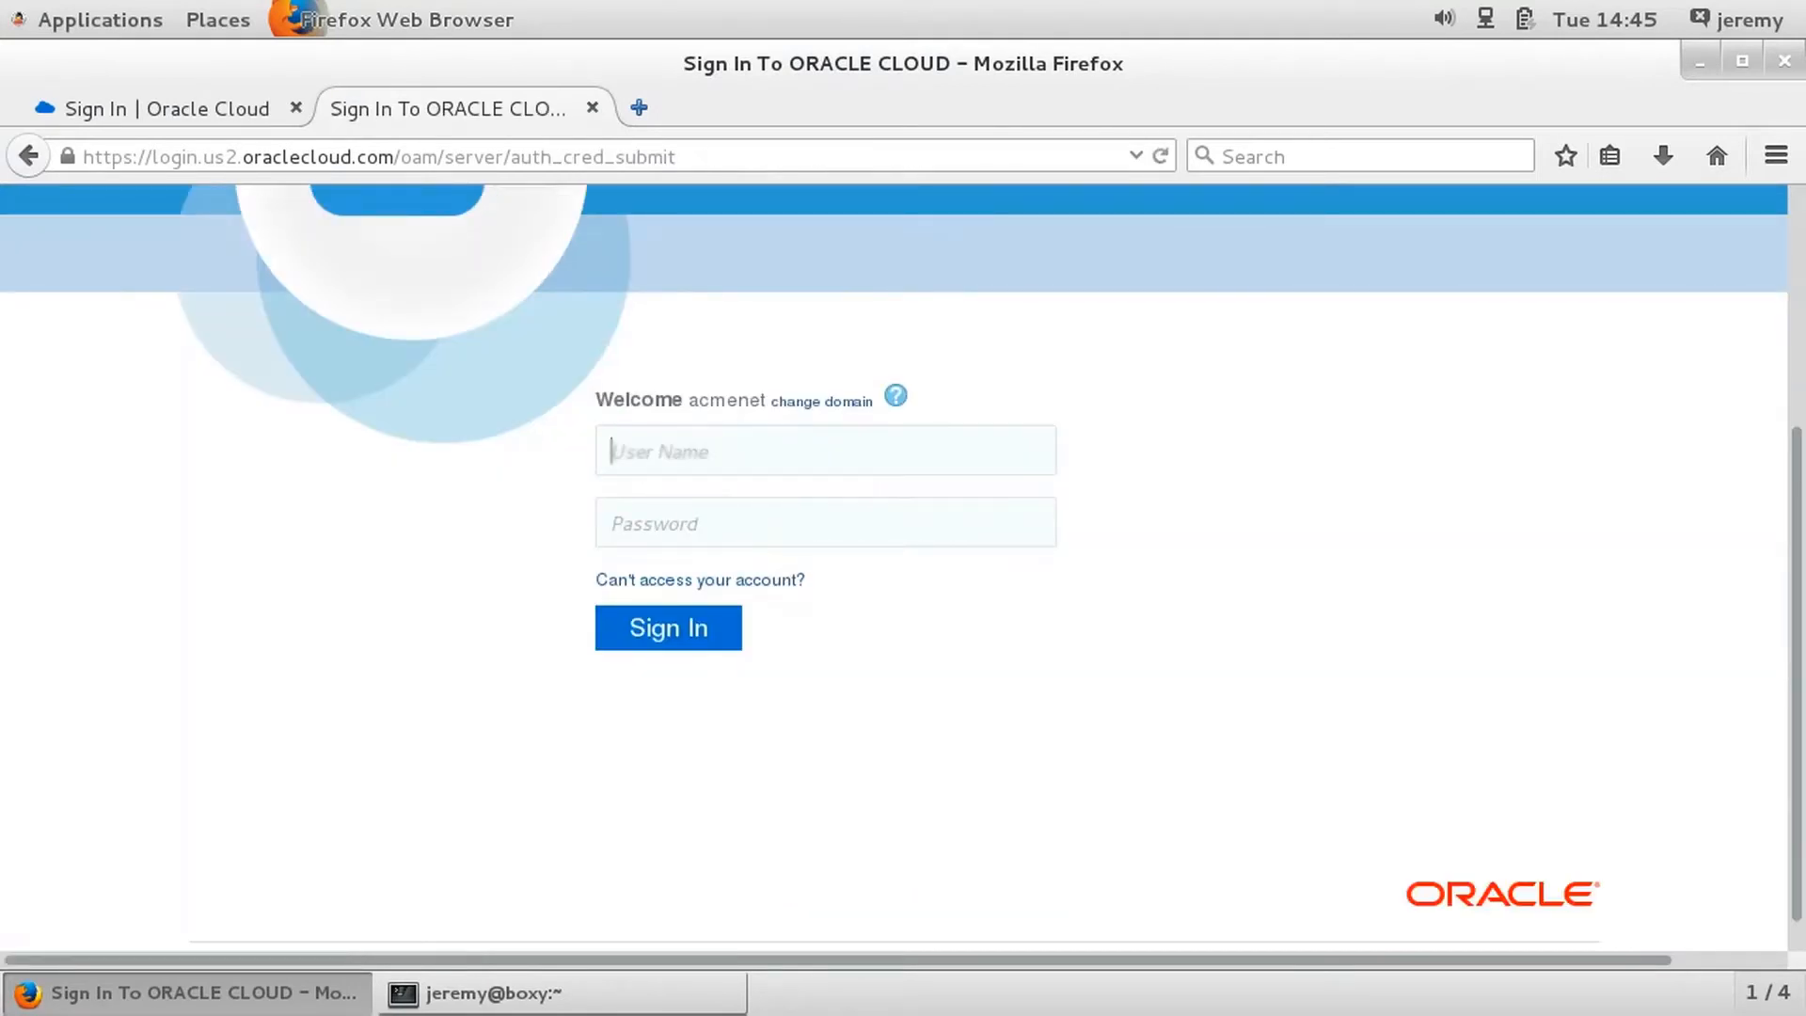
{"action": "type", "text": "ora•••••••••"}
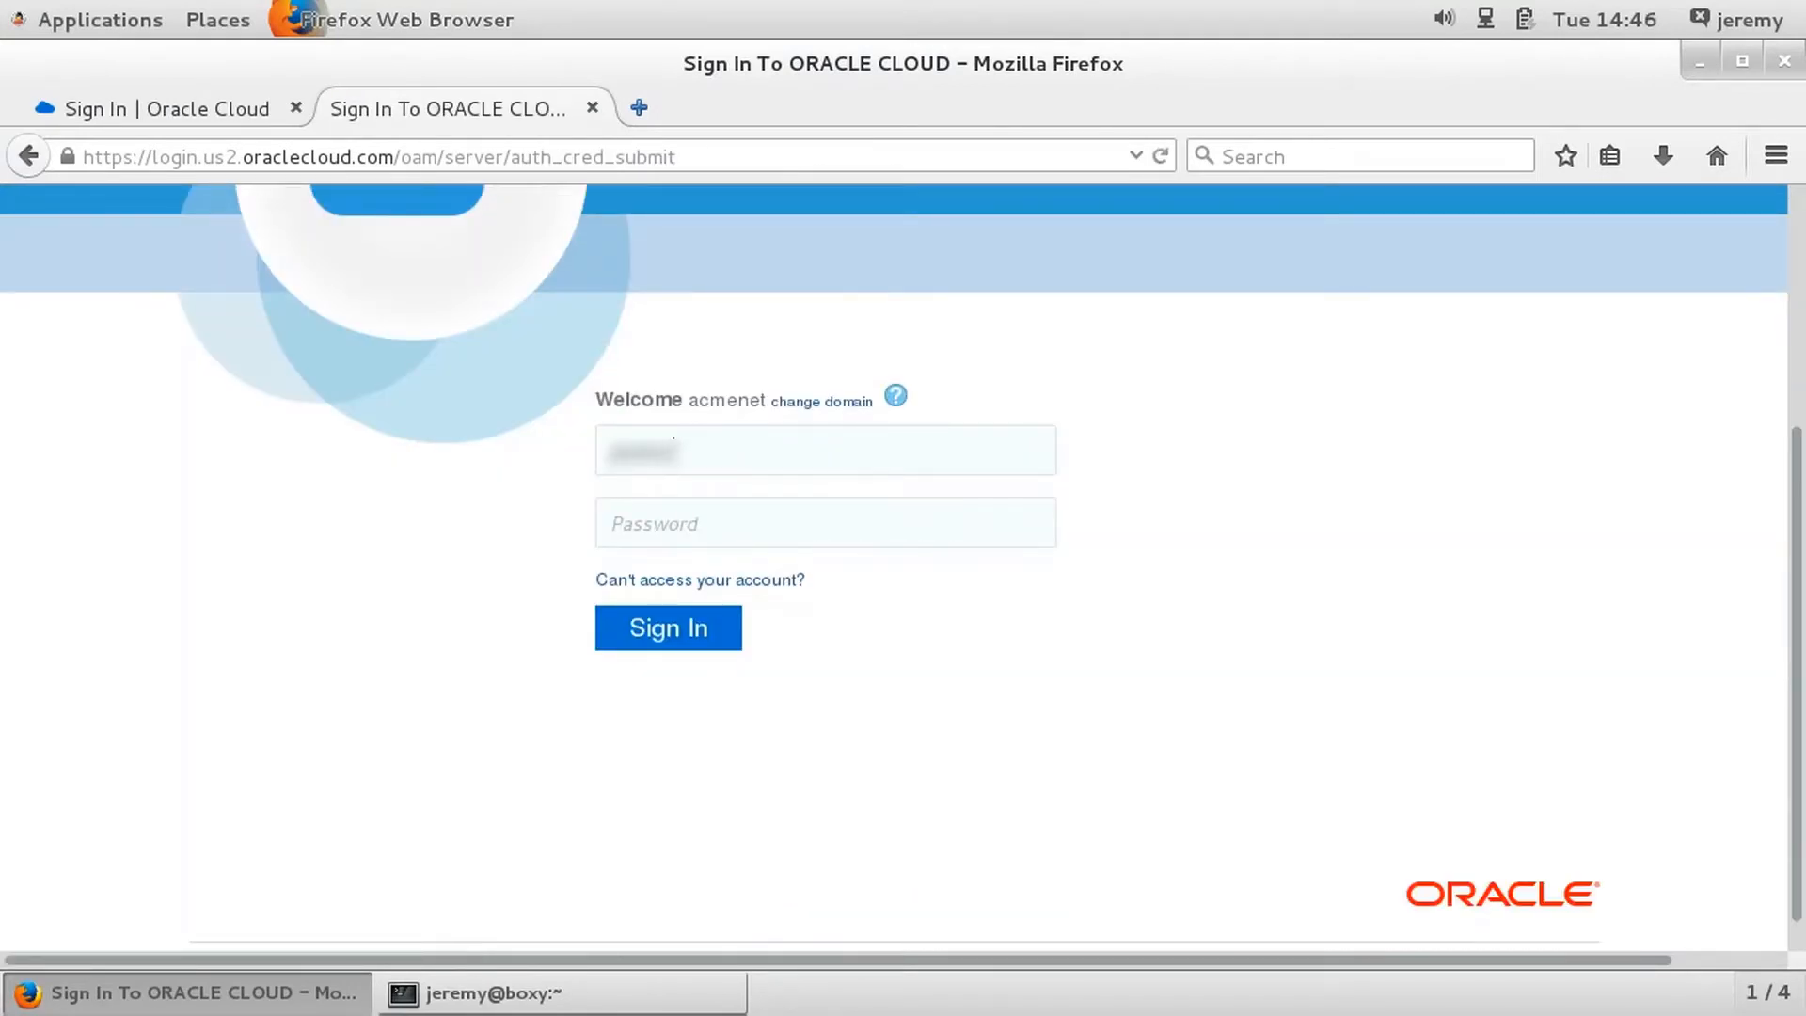
{"action": "type", "text": "••••••••••"}
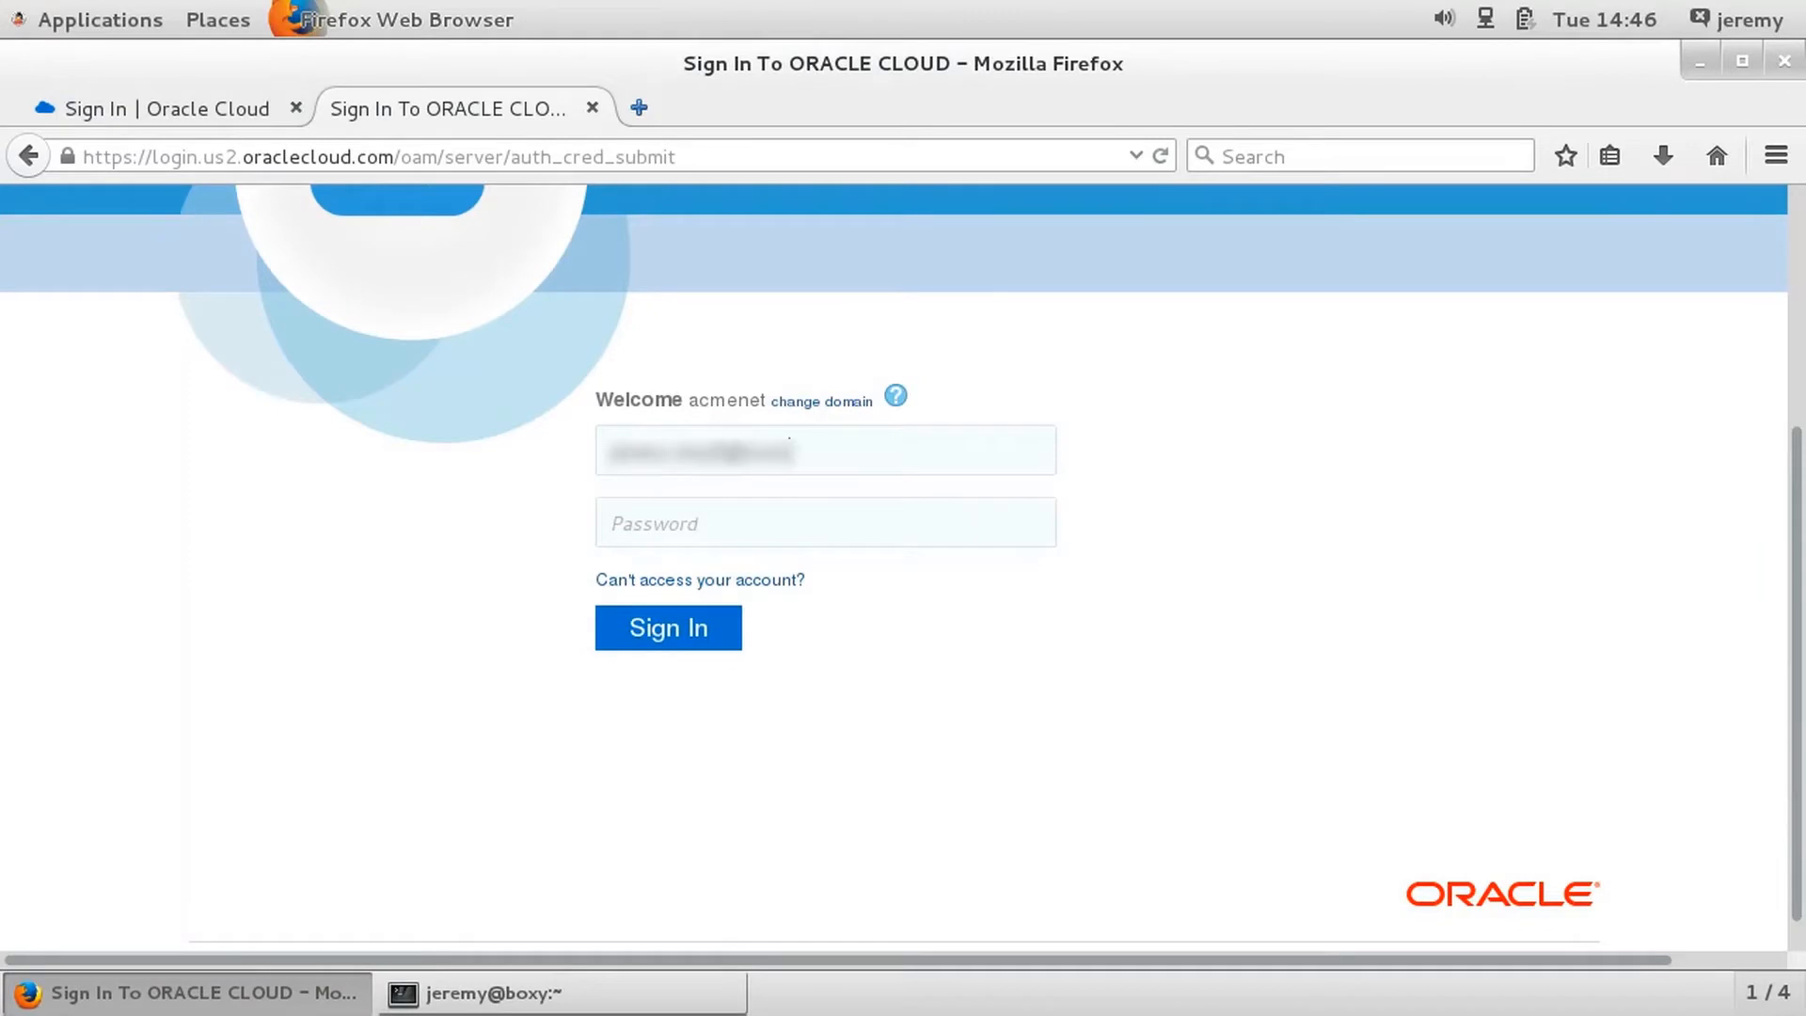
{"action": "key", "text": "Tab"}
{"action": "type", "text": "••••••••••"}
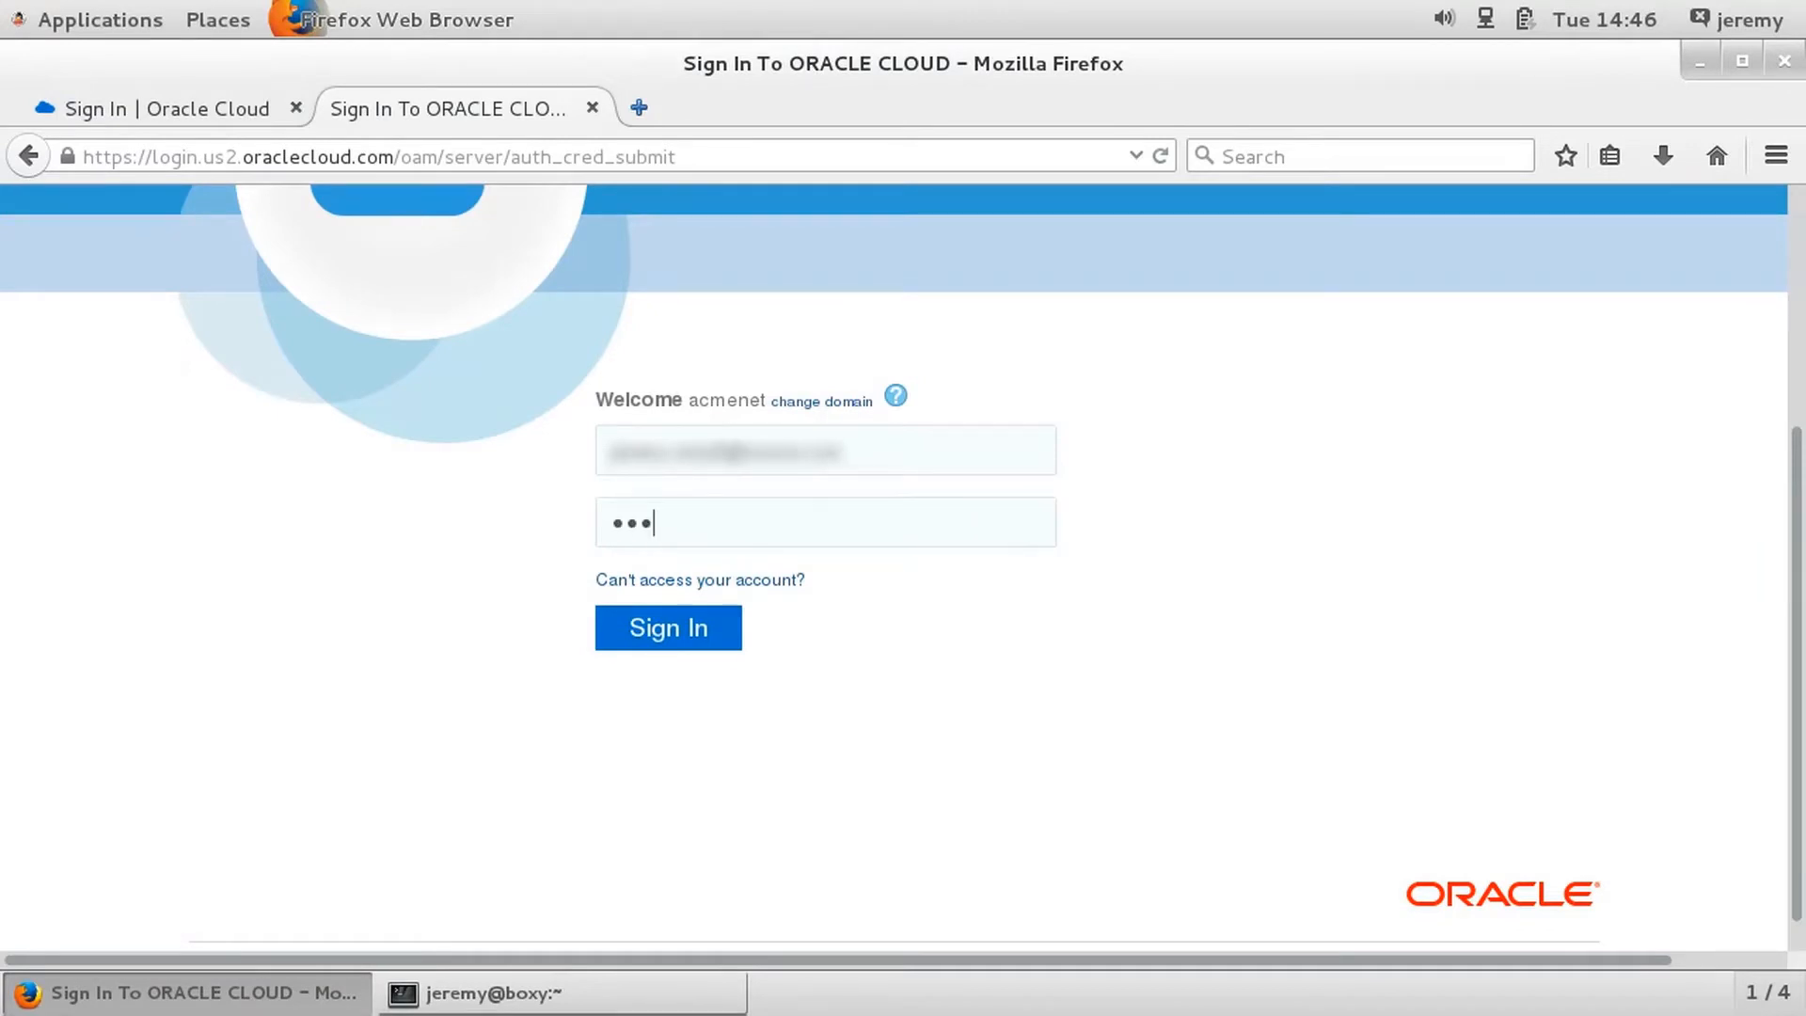
{"action": "key", "text": "Return"}
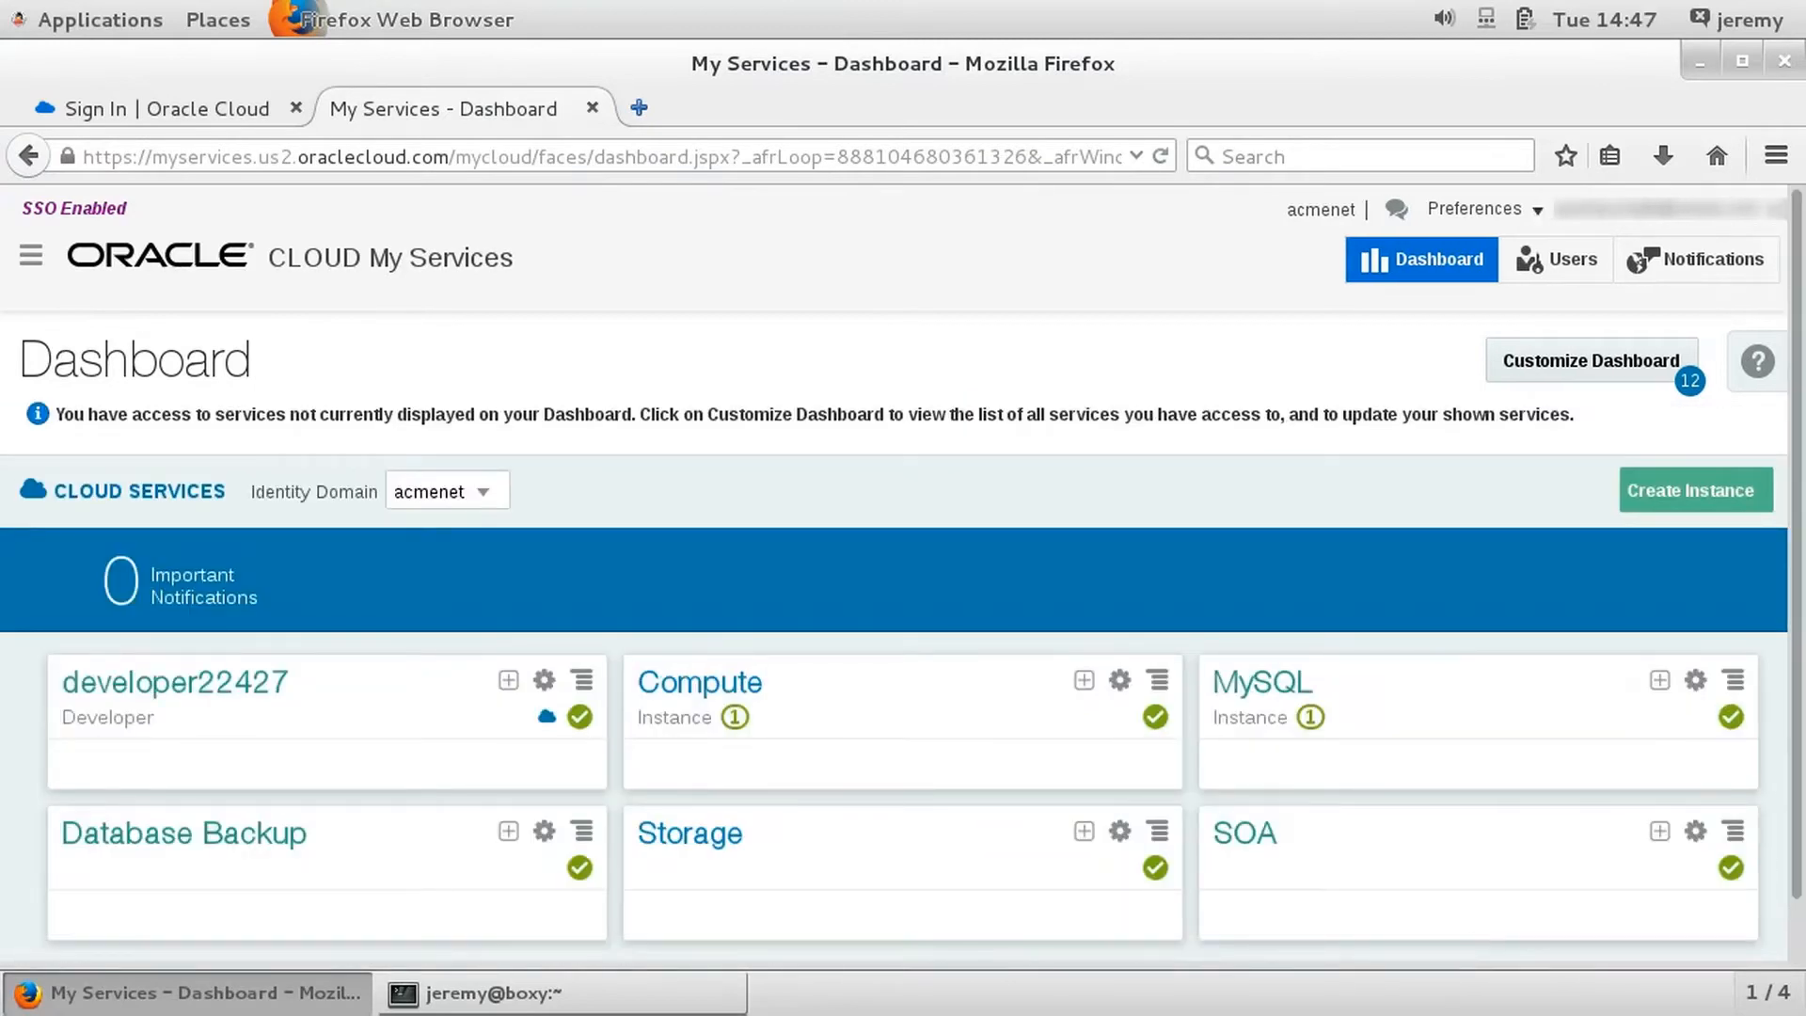
- Open the MySQL cloud service from the dashboard's service list and start creating a service
{"action": "left_click", "coordinate": [31, 256]}
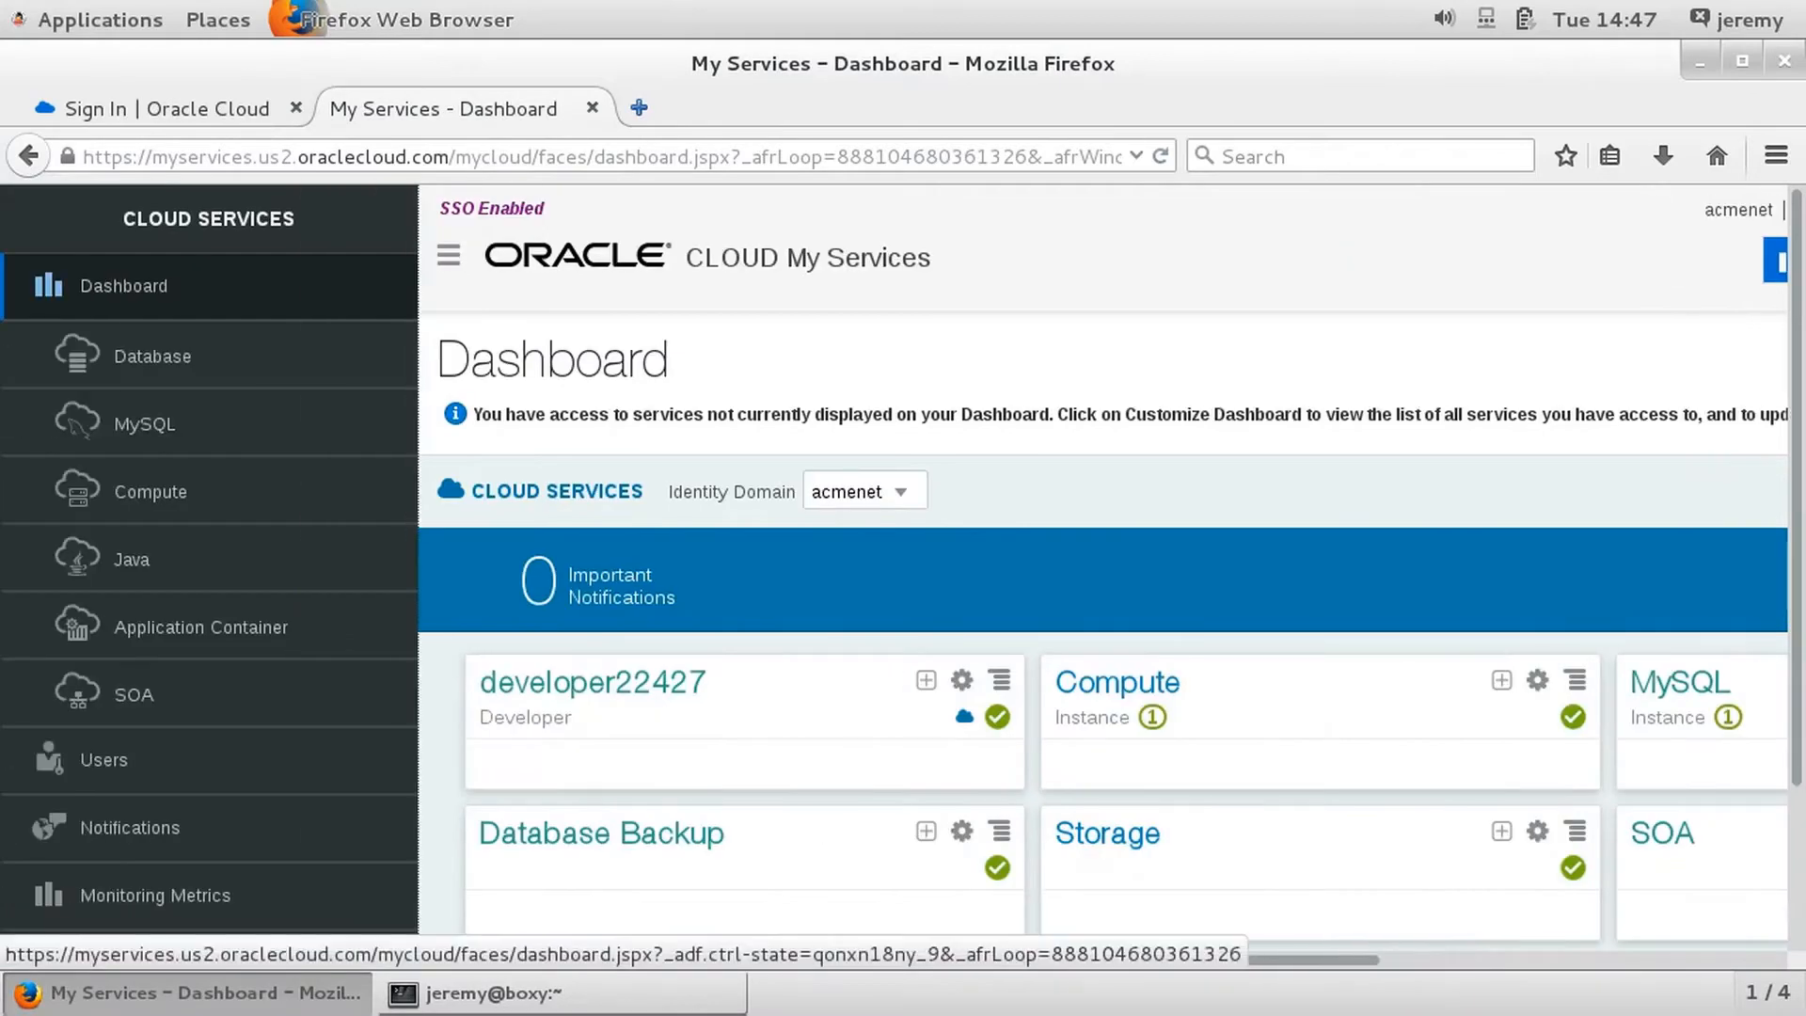
{"action": "left_click", "coordinate": [144, 425]}
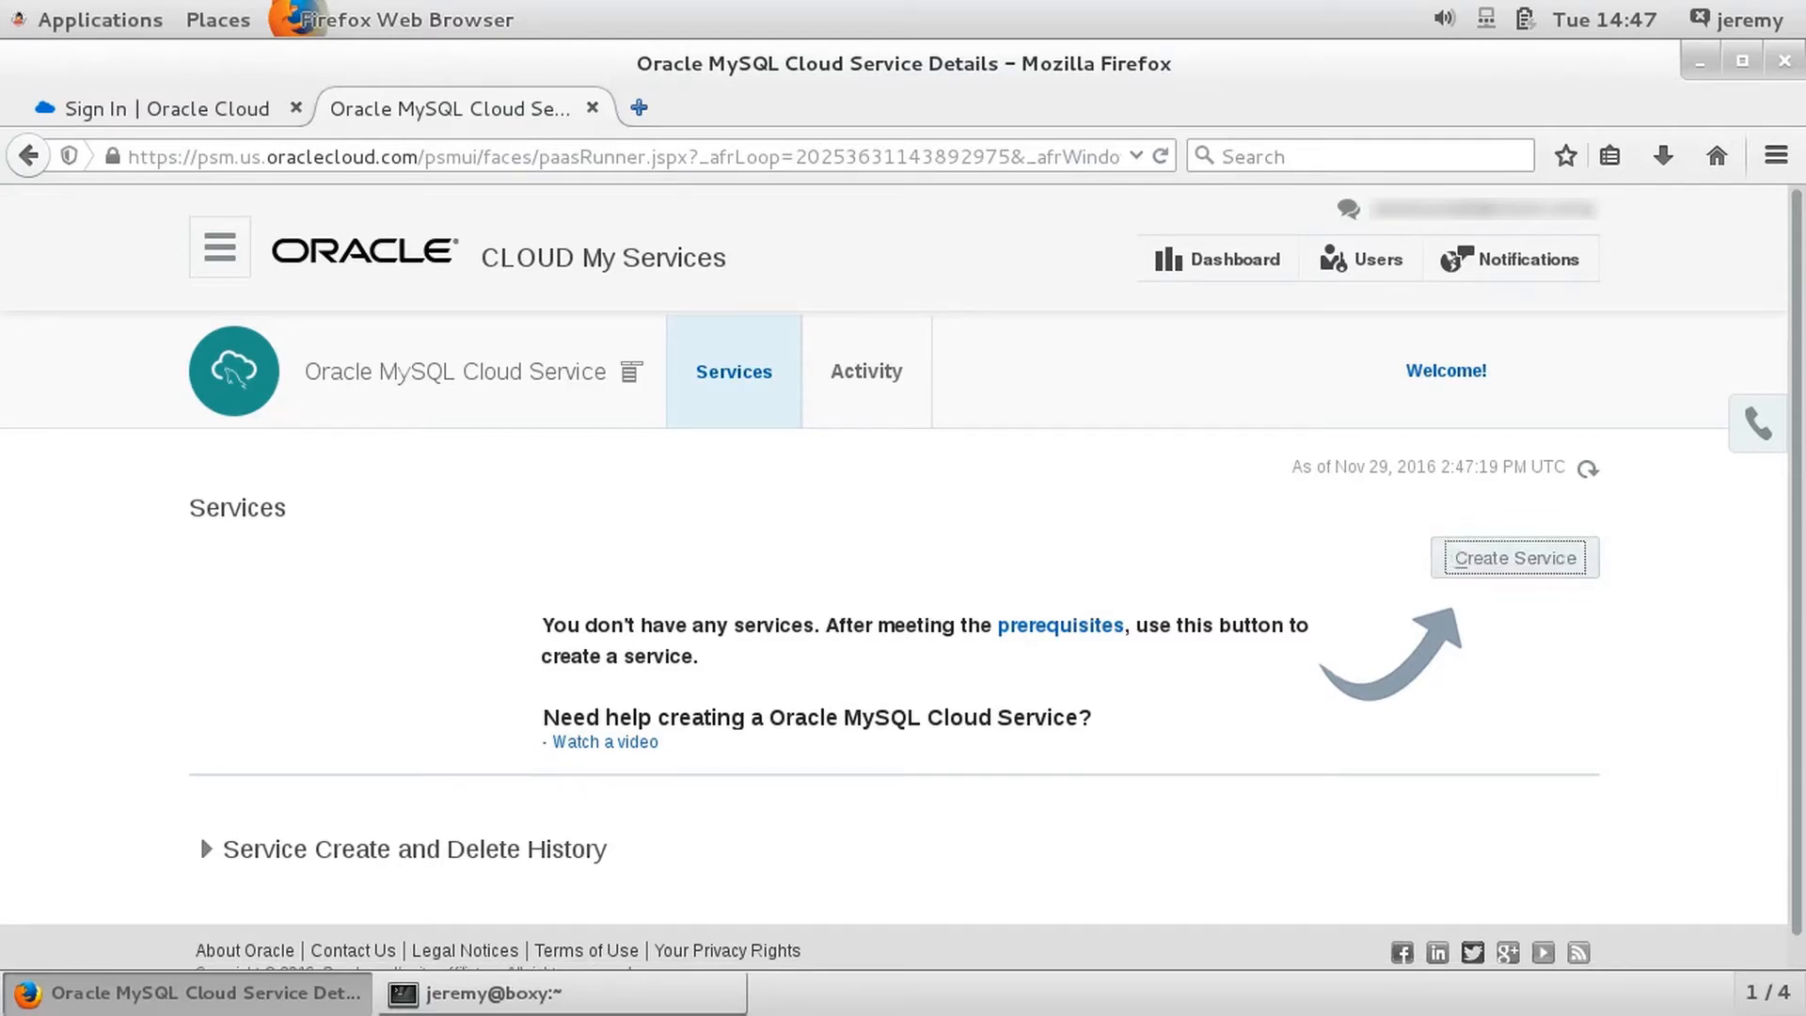
{"action": "key", "text": "Return"}
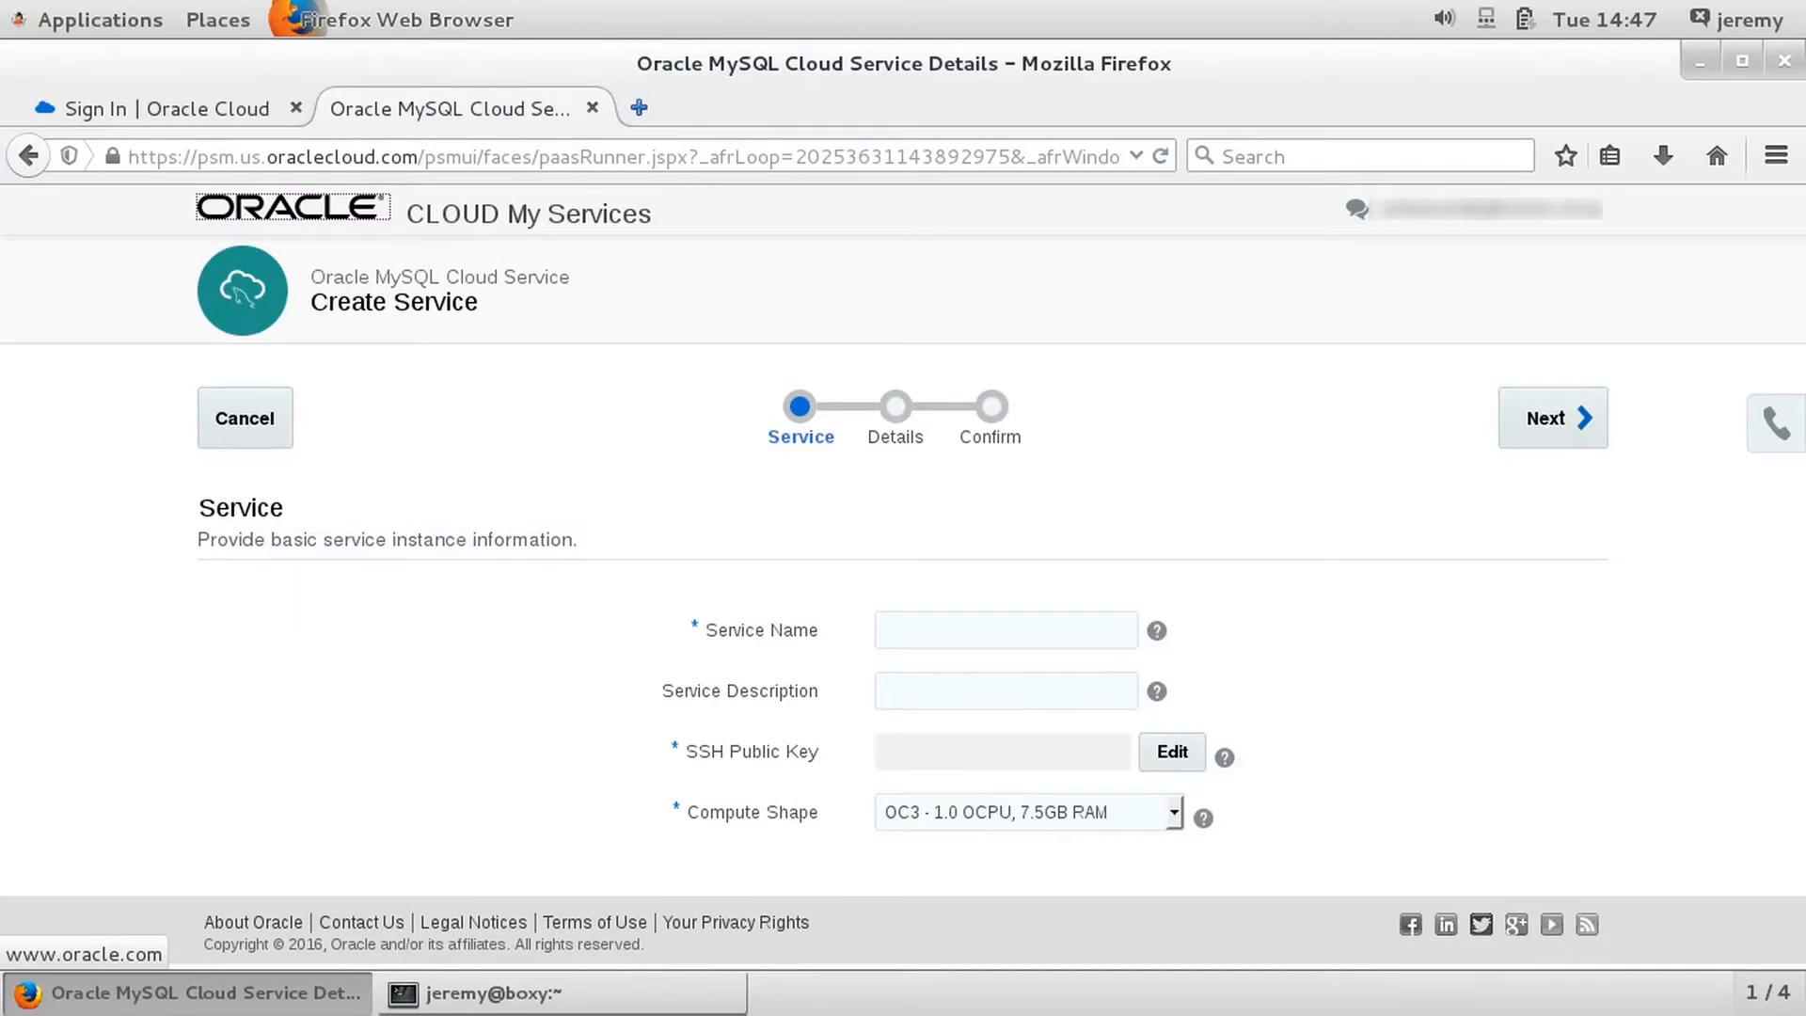
- Name the new service MyFirstService
{"action": "key", "text": "Tab"}
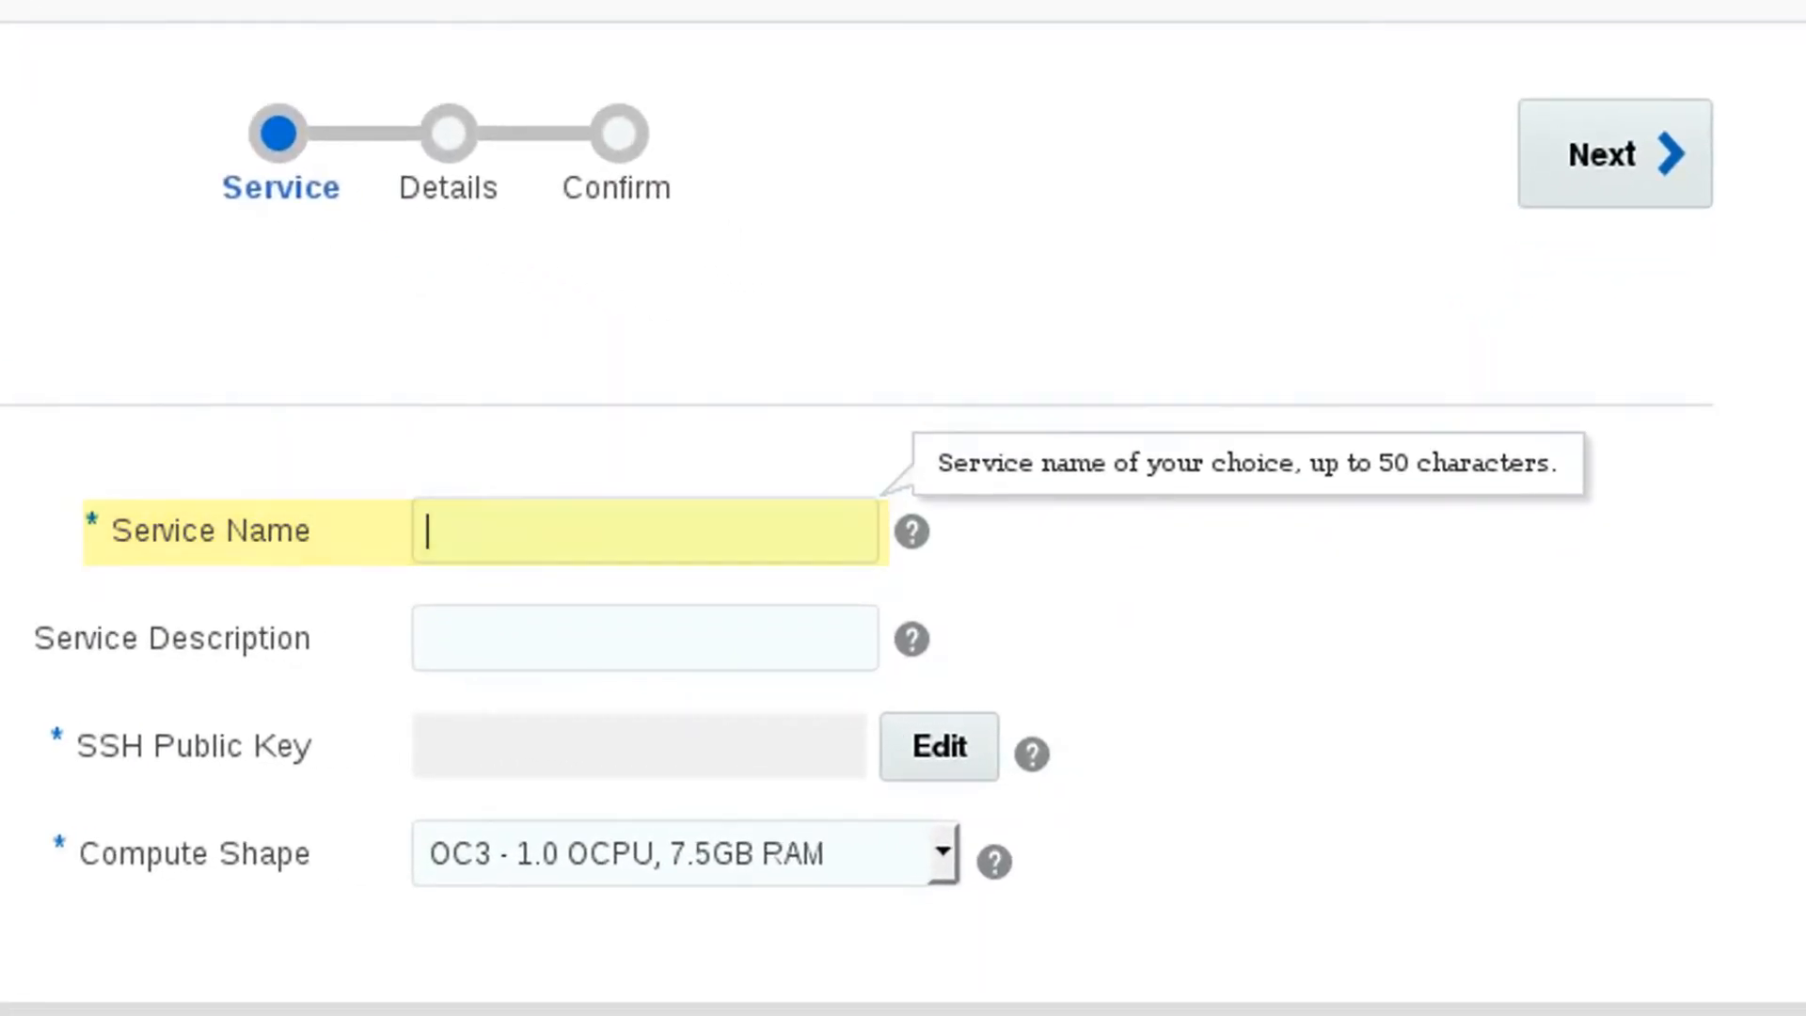
{"action": "type", "text": "MyFir"}
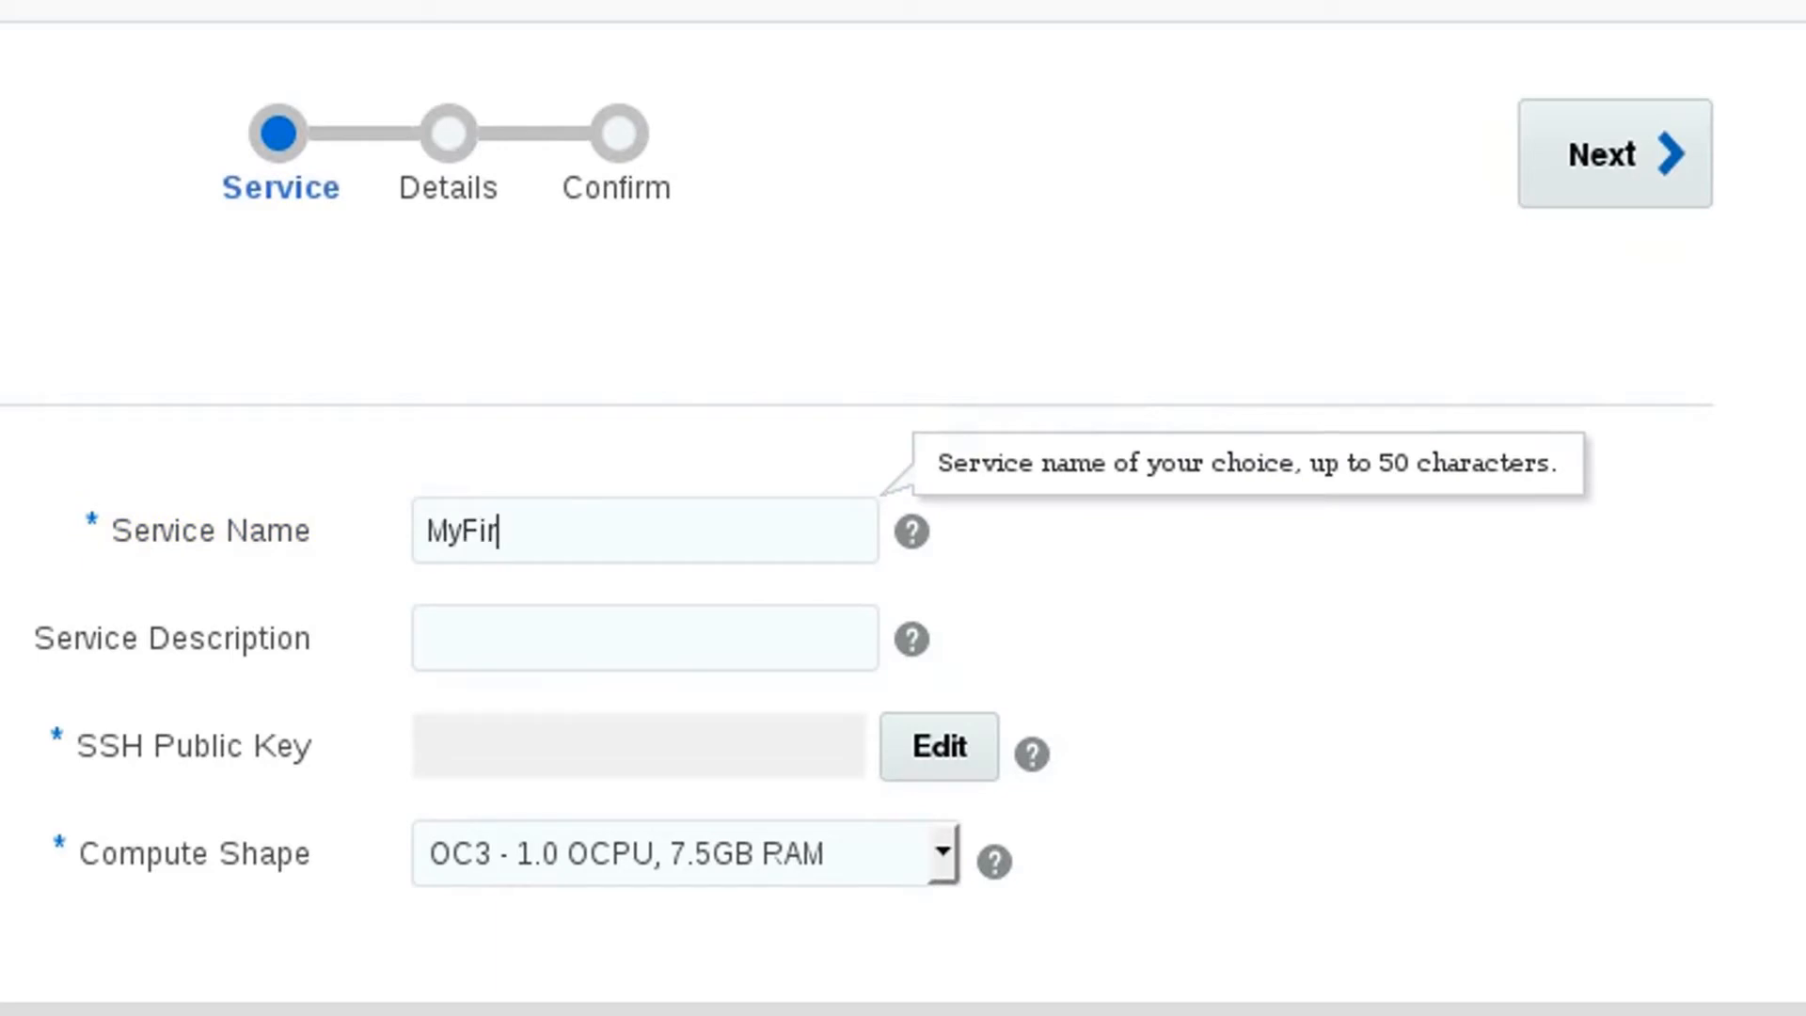
{"action": "type", "text": "stServic"}
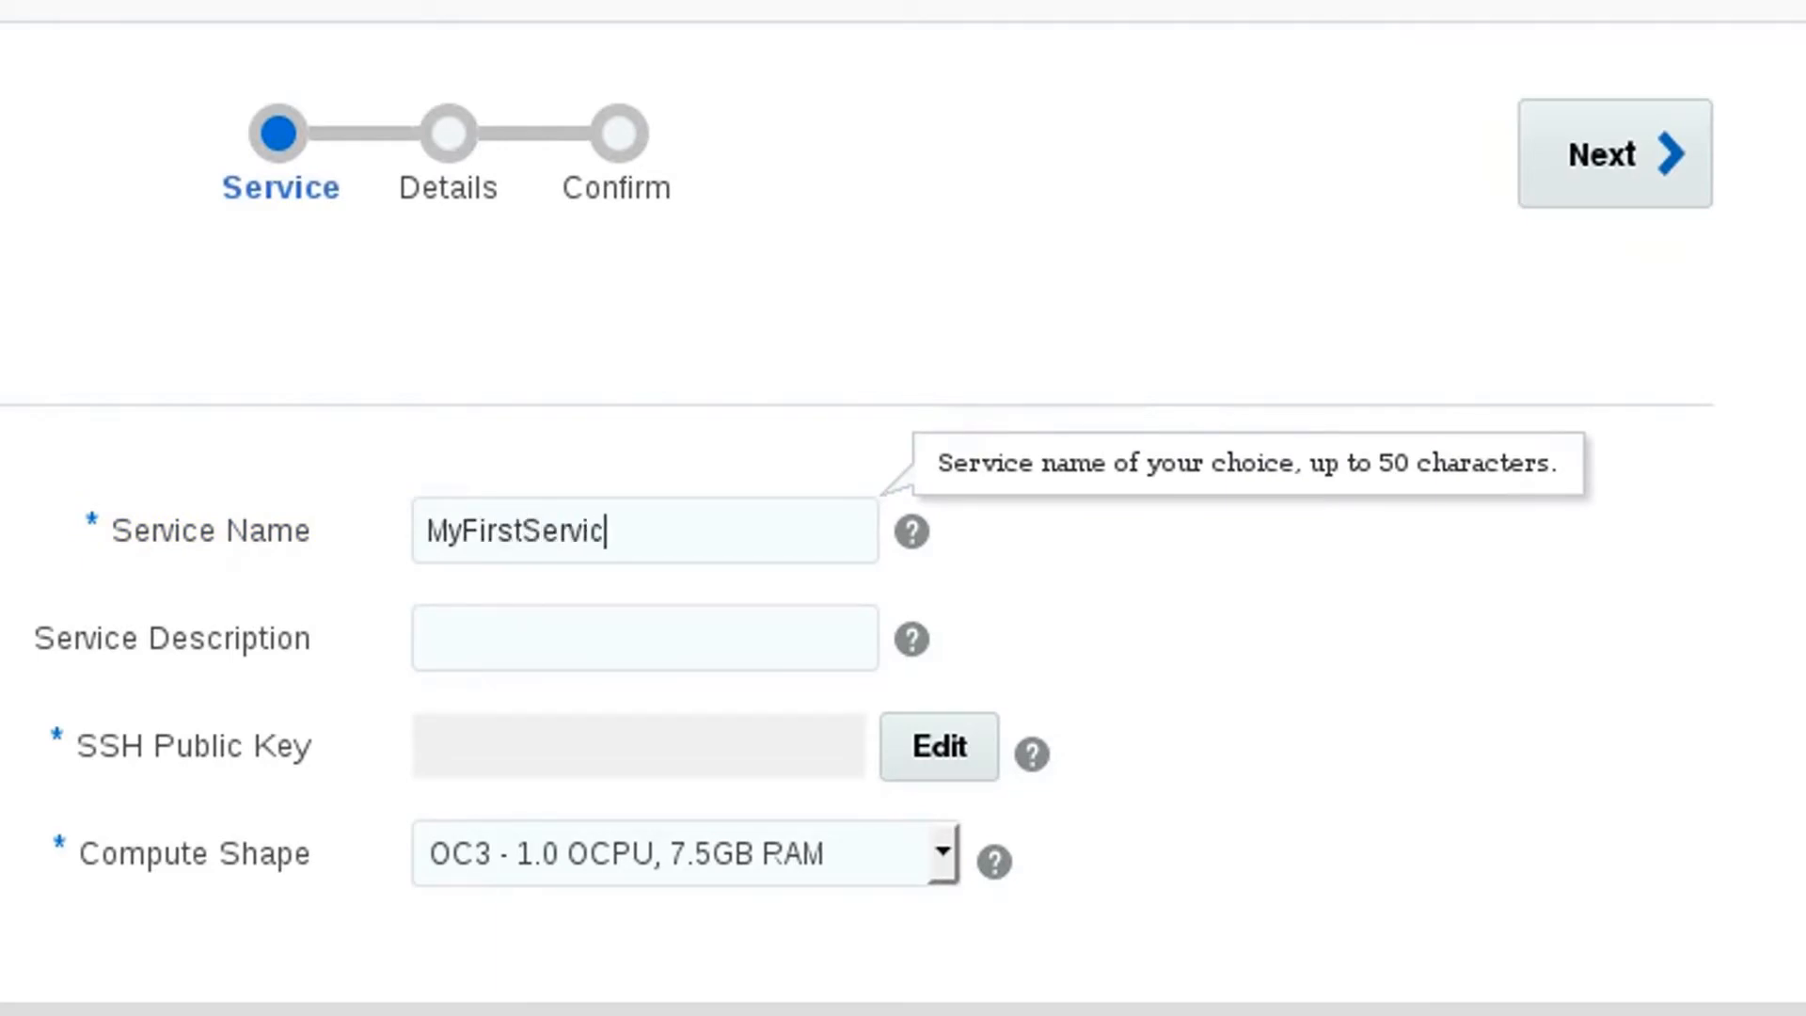
{"action": "type", "text": "e"}
- Enter "My first MySQL Cloud Service instance" as the service description
{"action": "key", "text": "Tab"}
{"action": "key", "text": "Tab"}
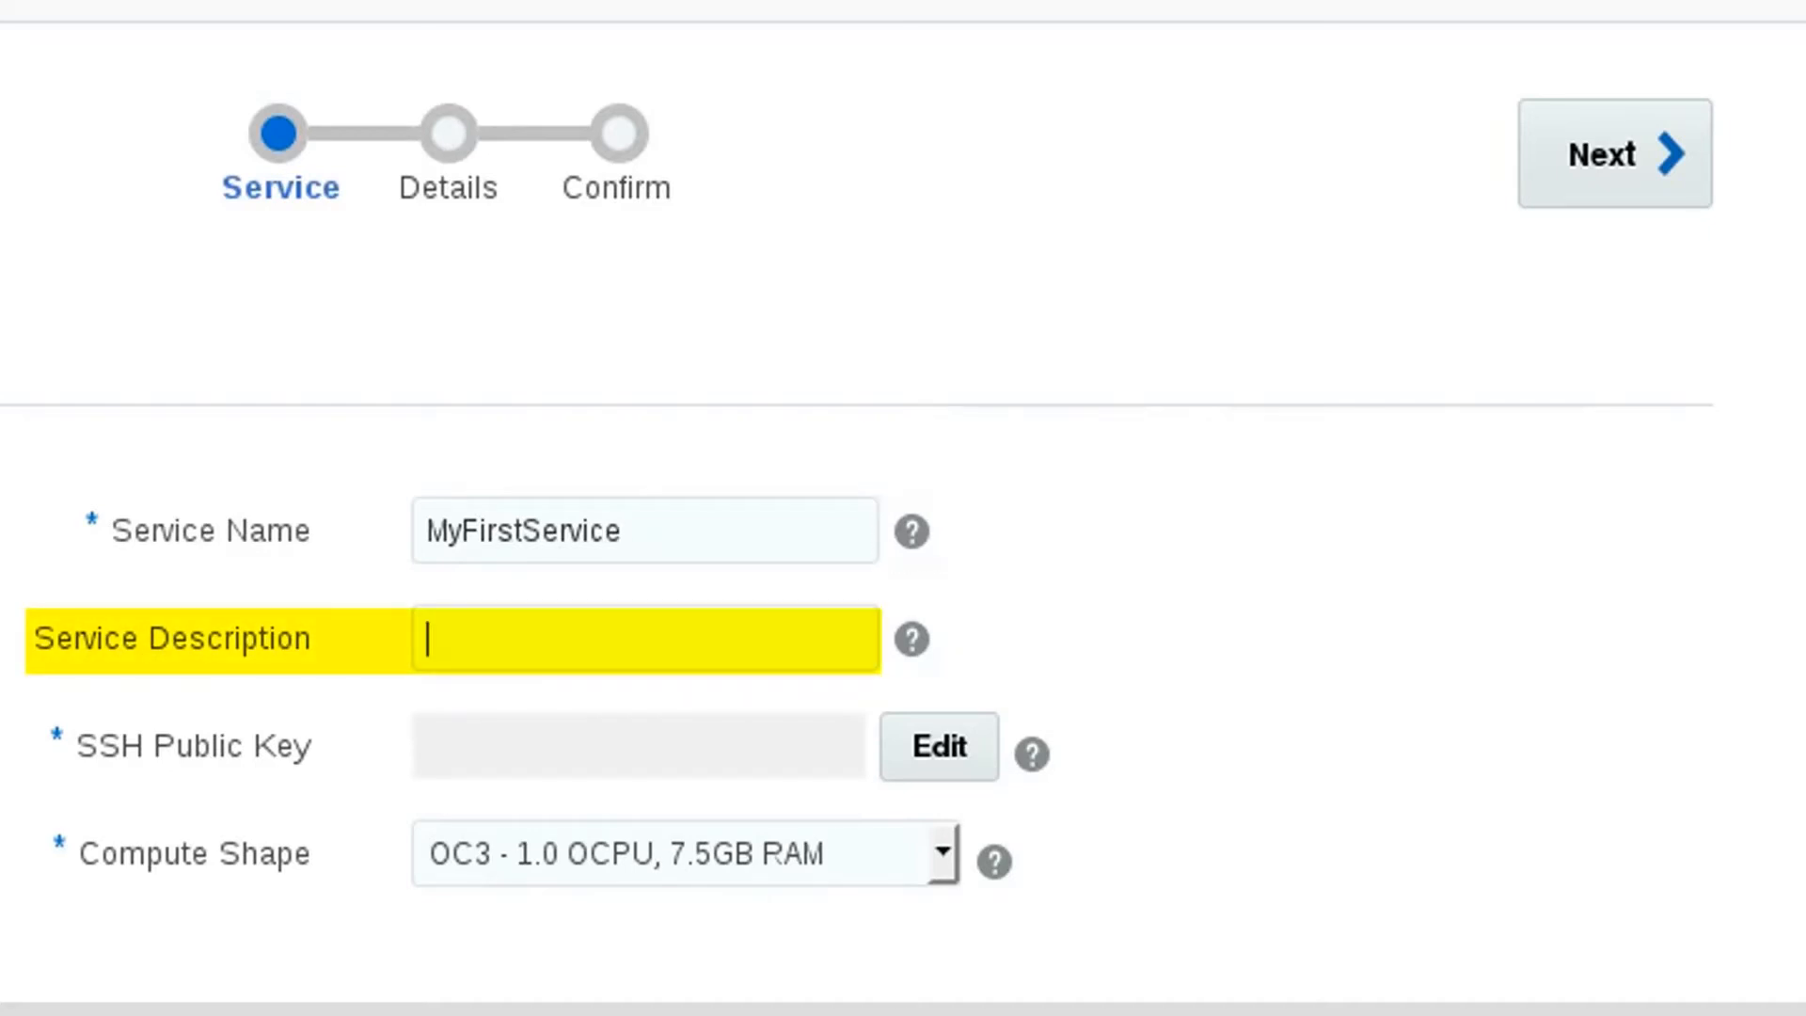
{"action": "type", "text": "My fi"}
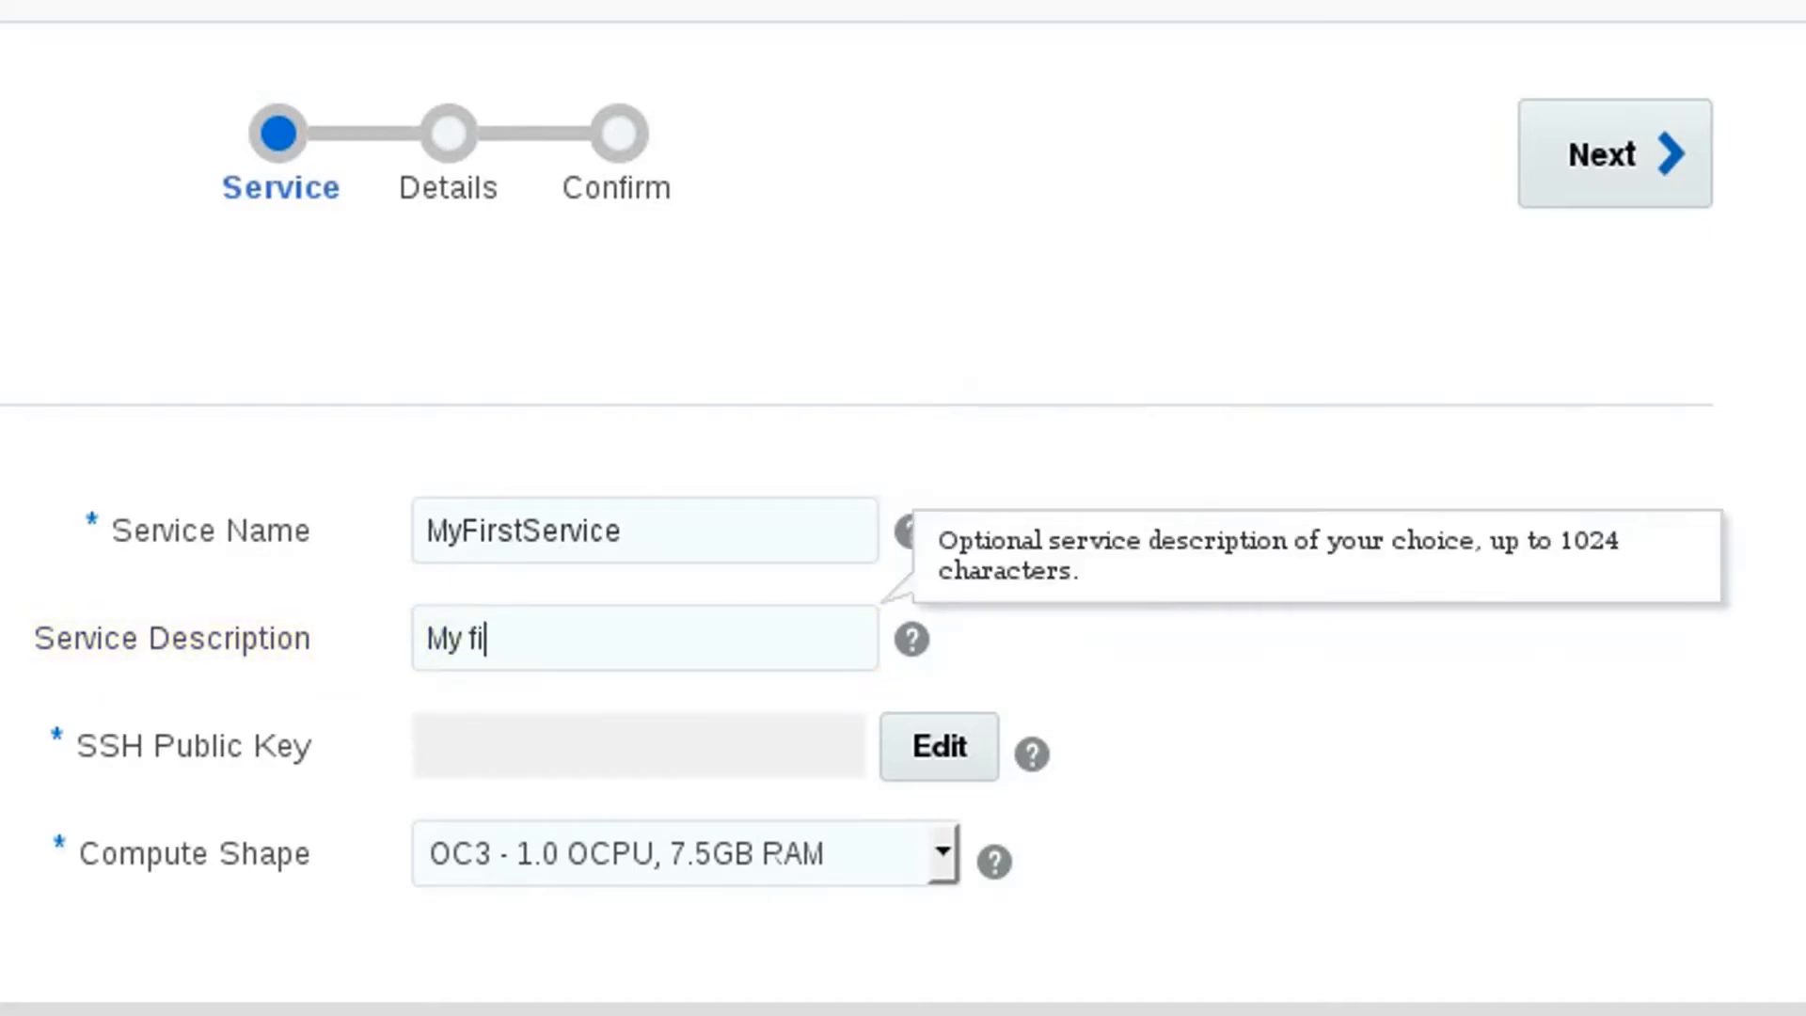
{"action": "type", "text": "rst MySQL "}
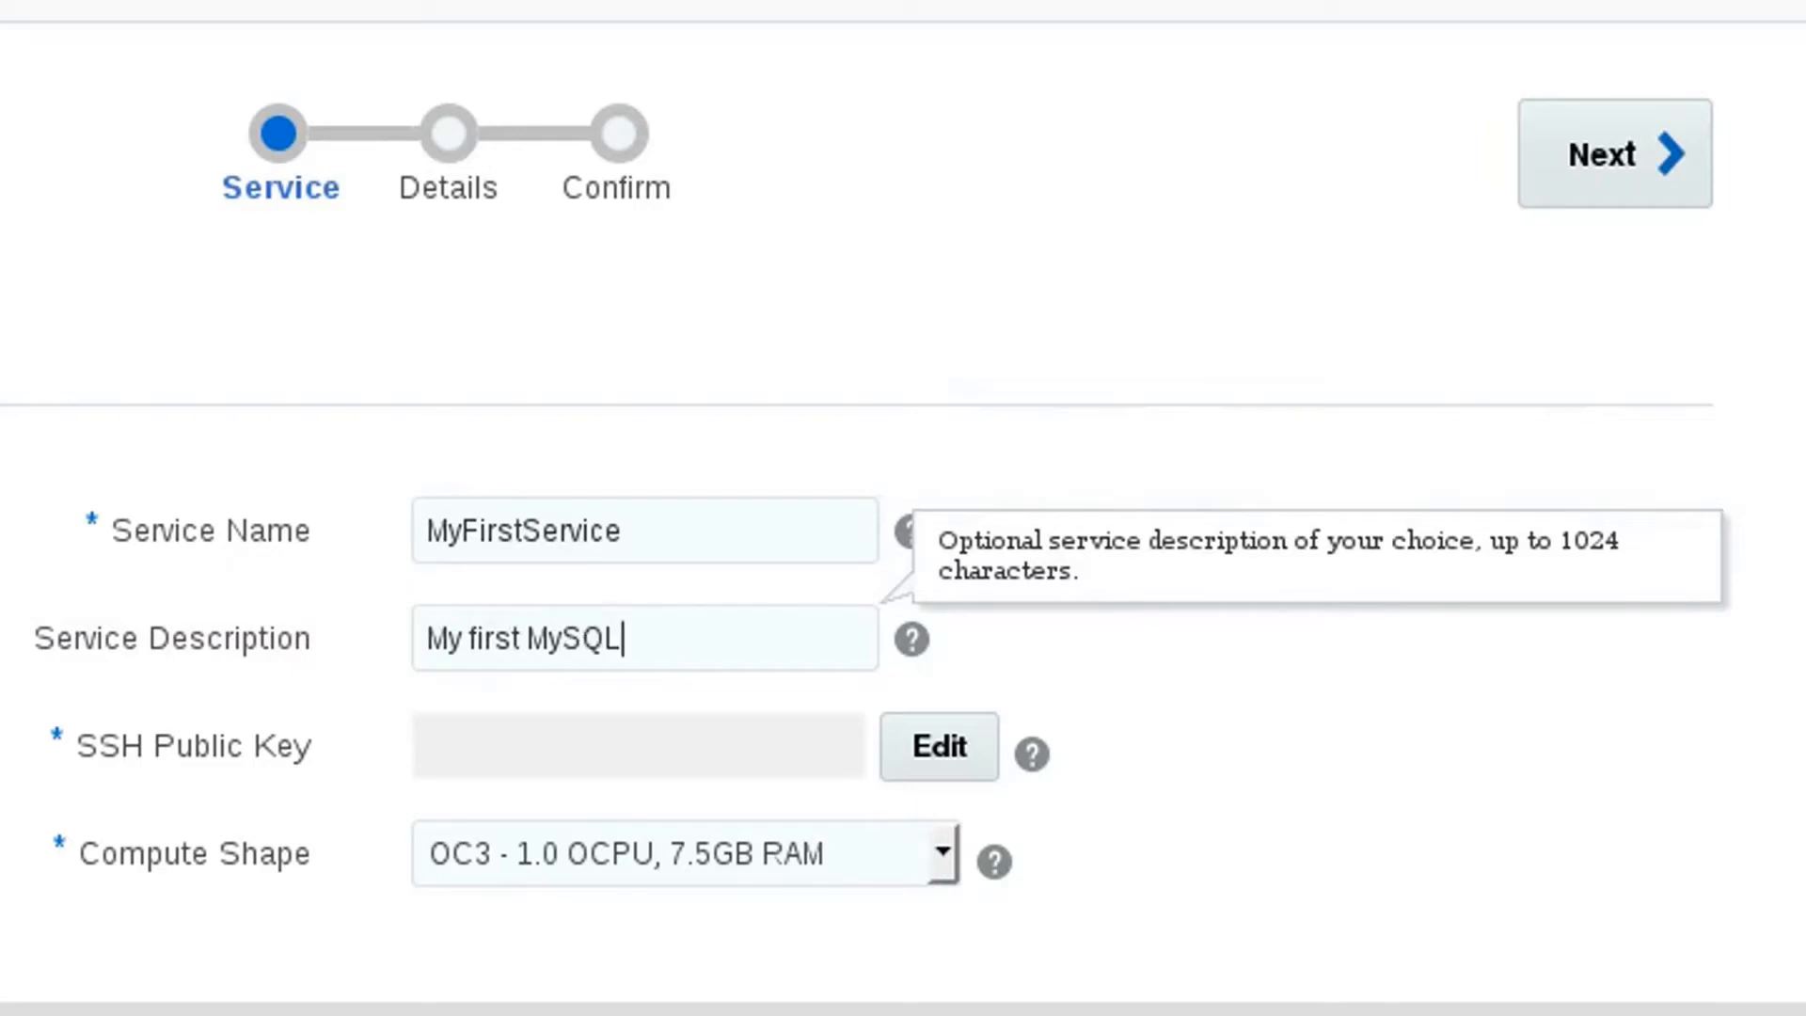
{"action": "type", "text": "Cloud S"}
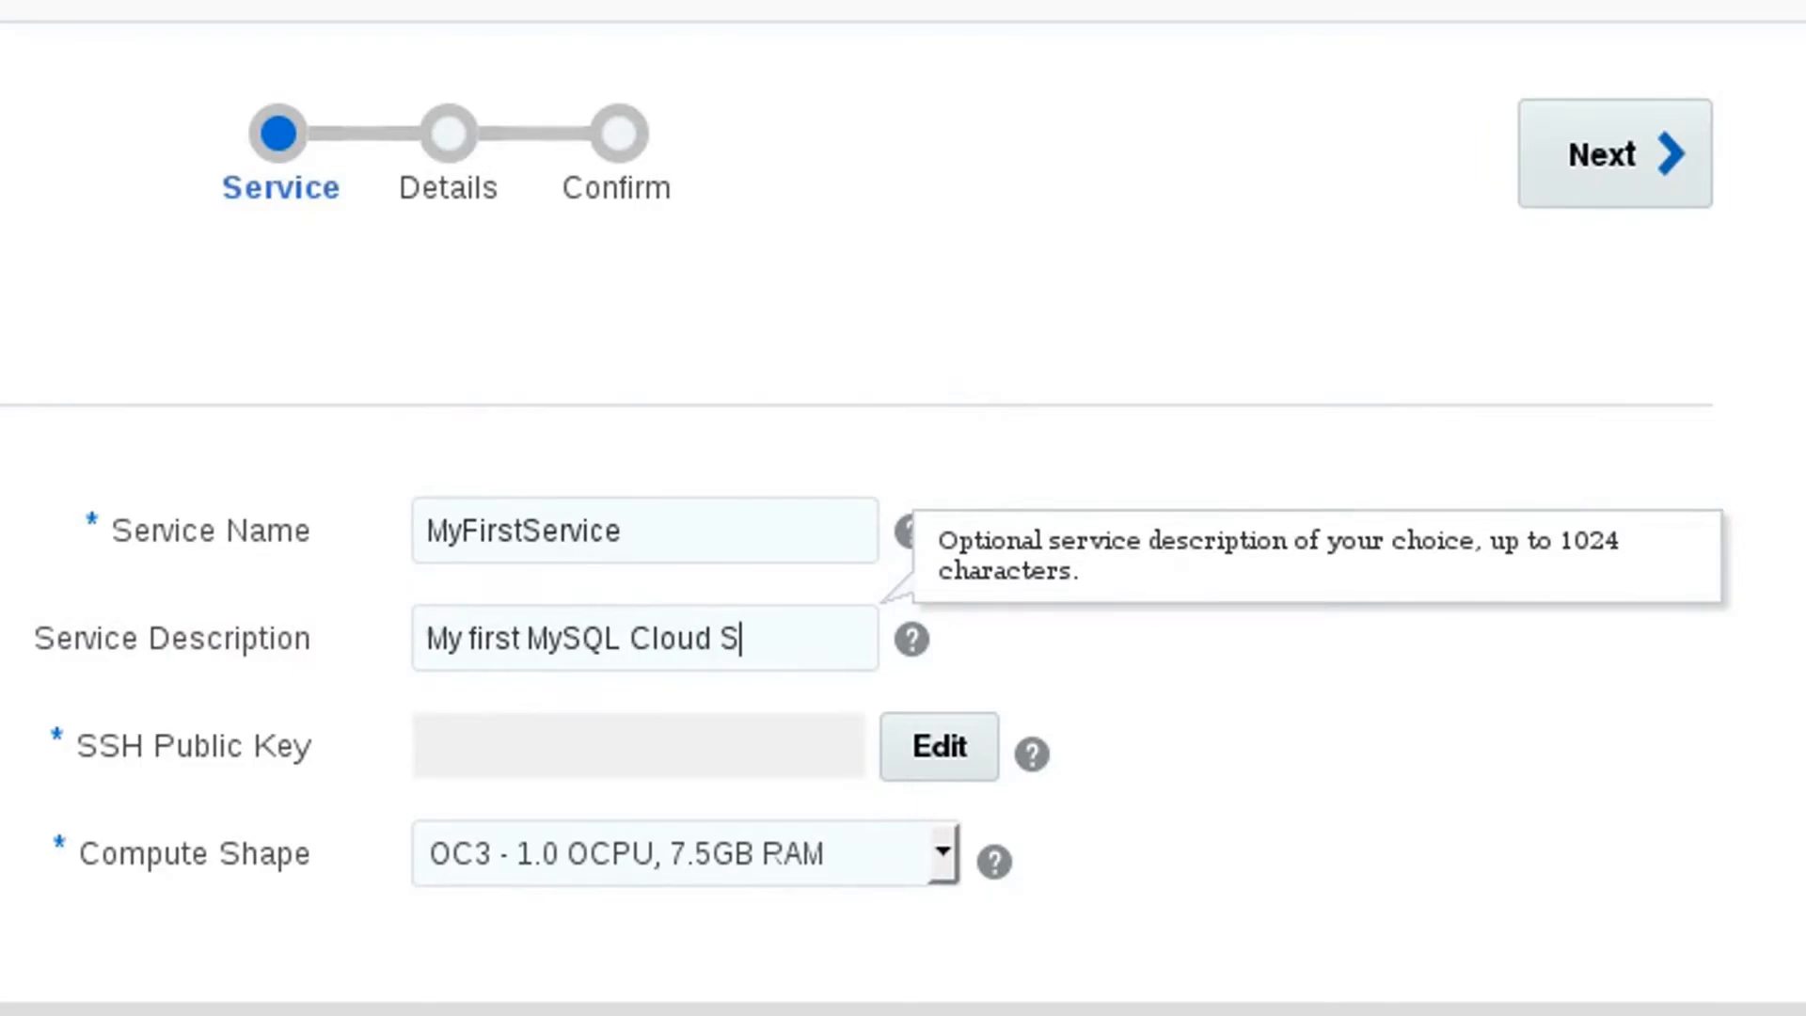
{"action": "type", "text": "ervice instan"}
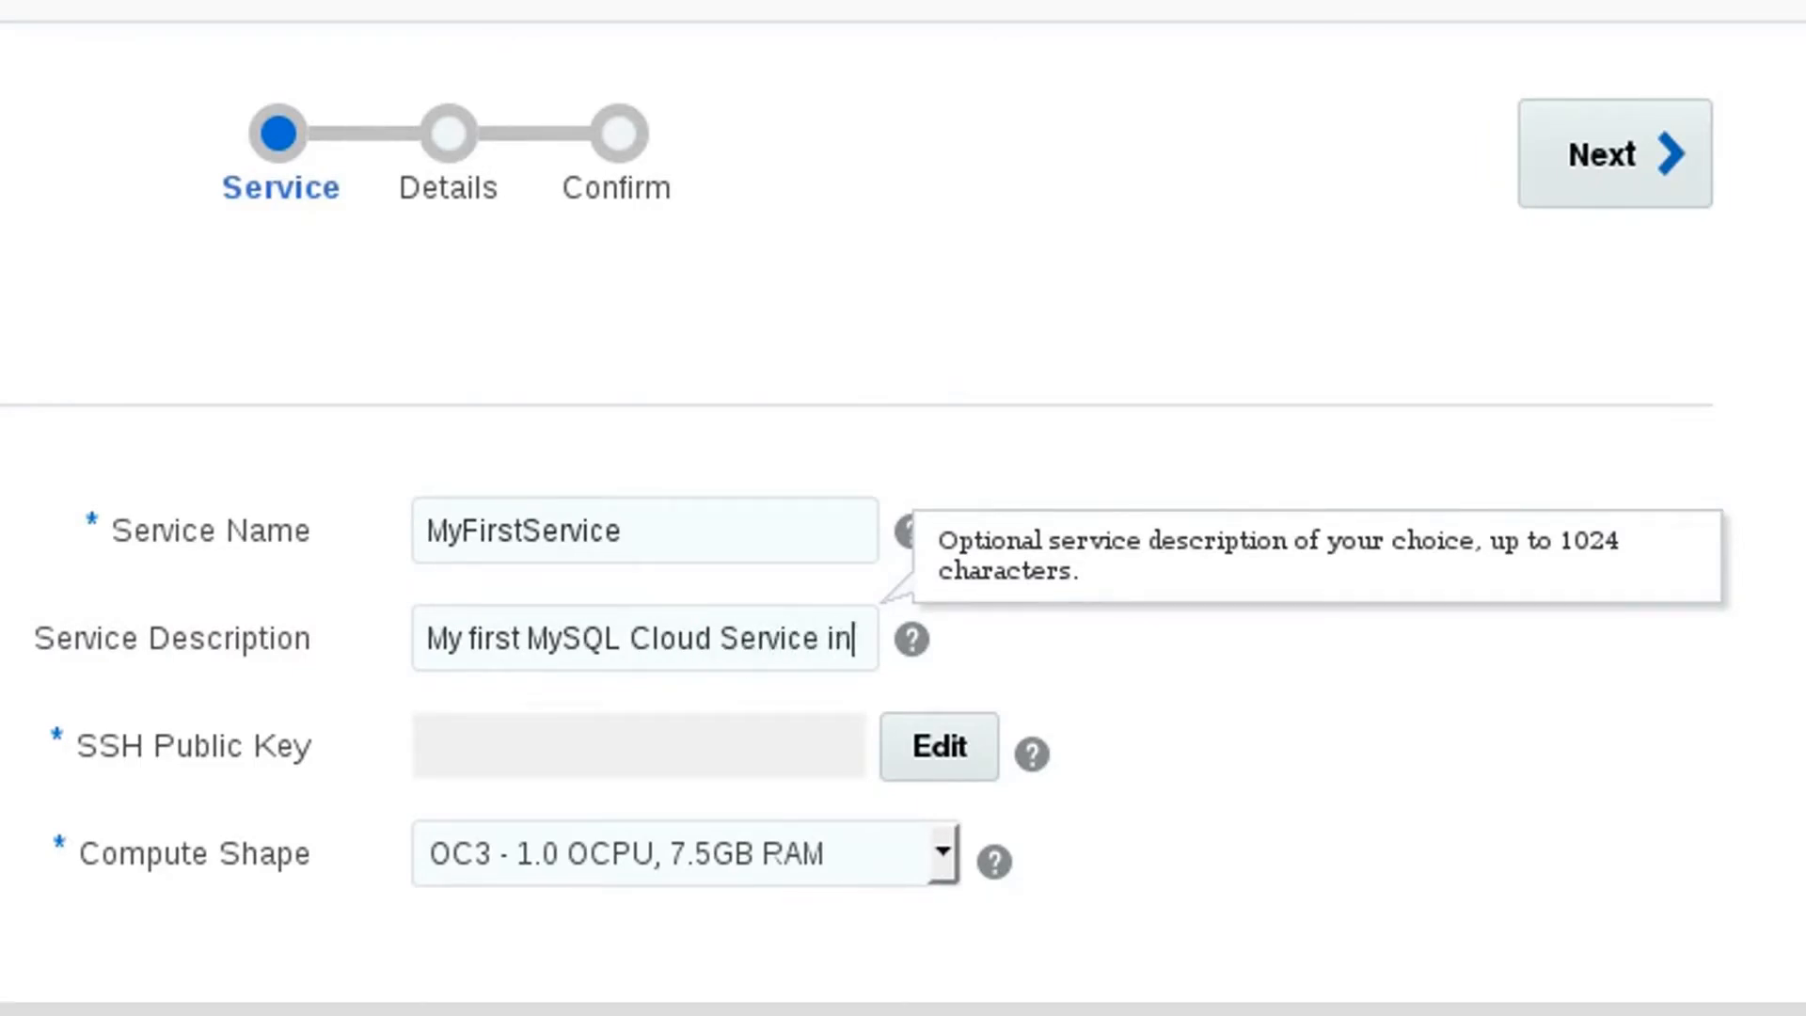
{"action": "type", "text": "ce"}
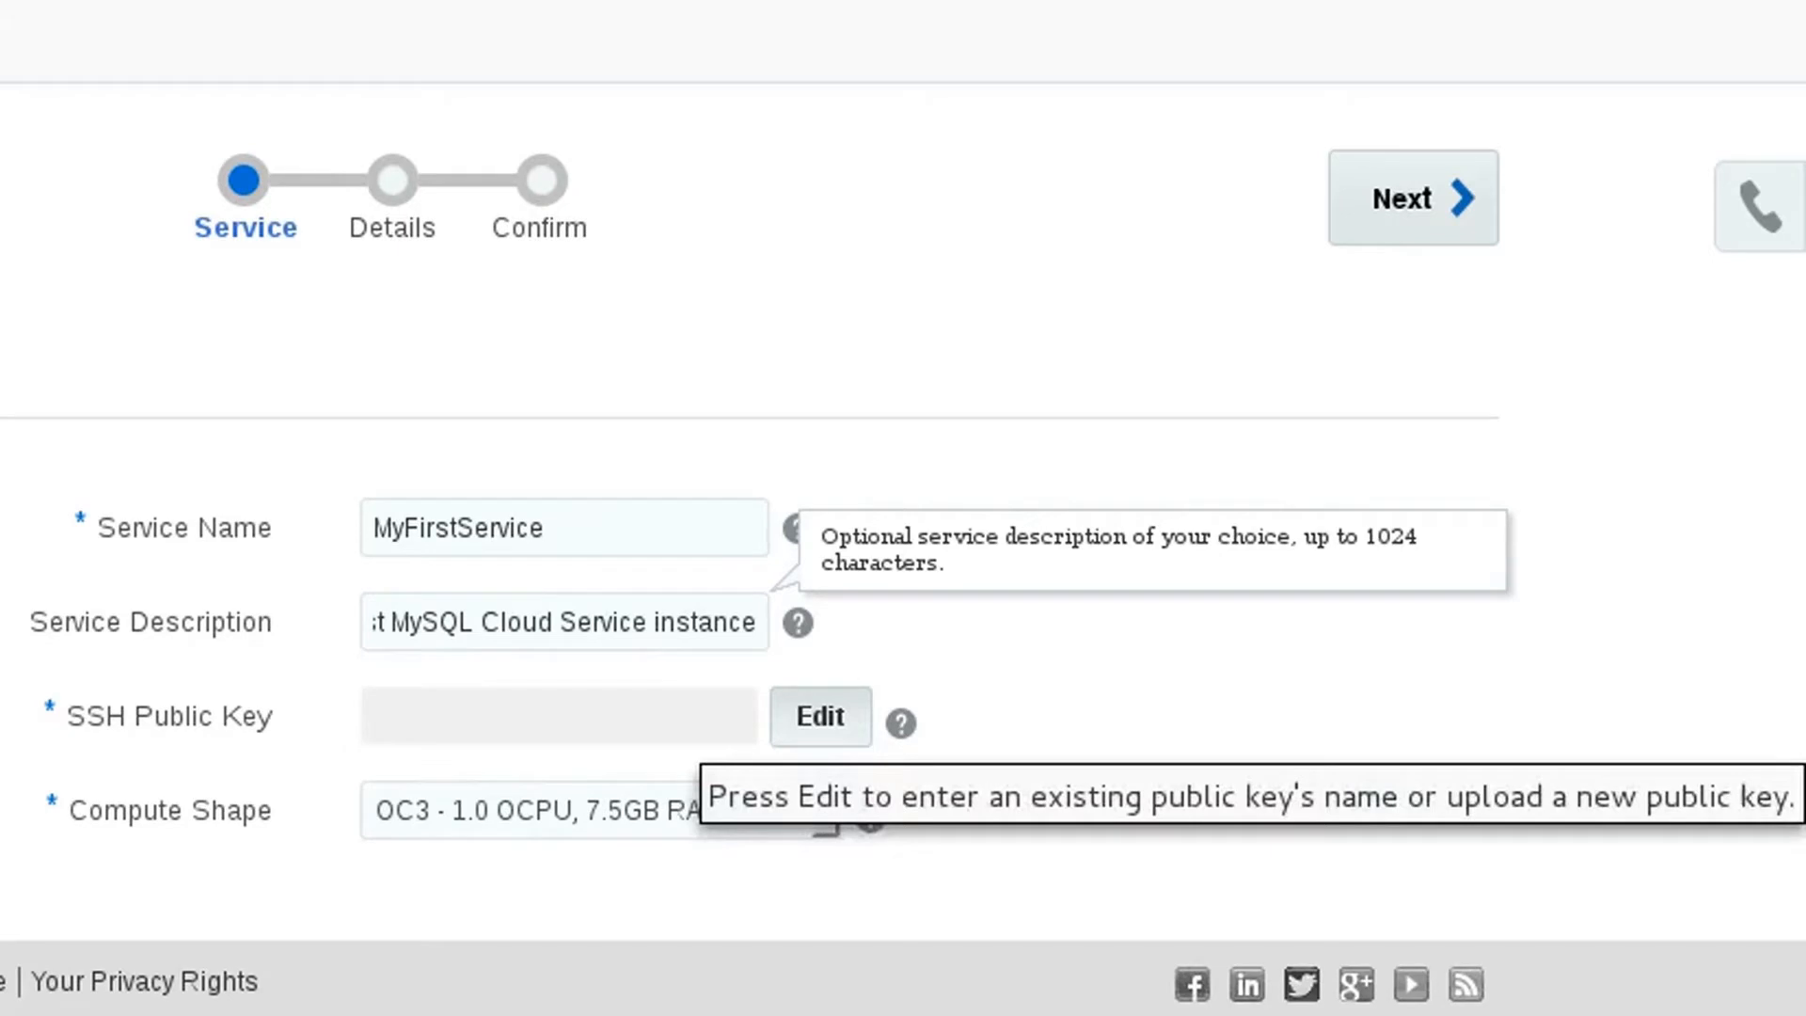
- Create a new SSH key pair for VM access and save the downloaded sshkeybundle.zip file
{"action": "left_click", "coordinate": [821, 716]}
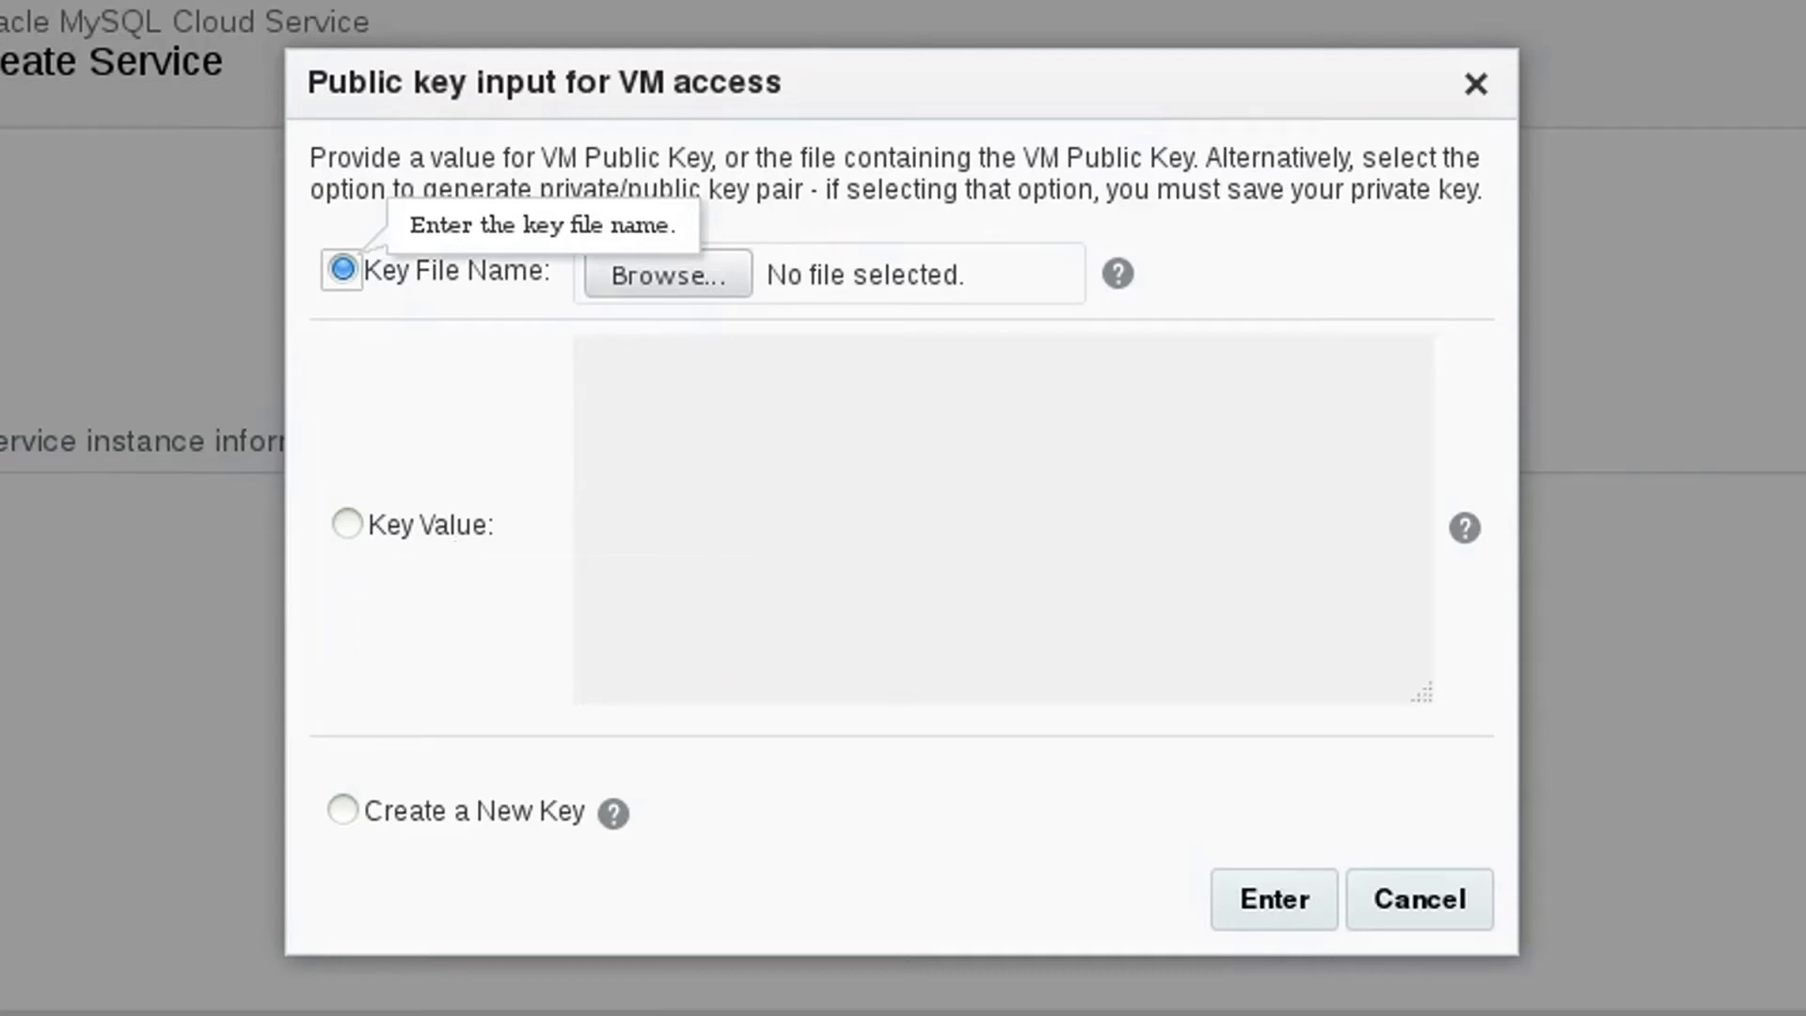
{"action": "left_click", "coordinate": [343, 810]}
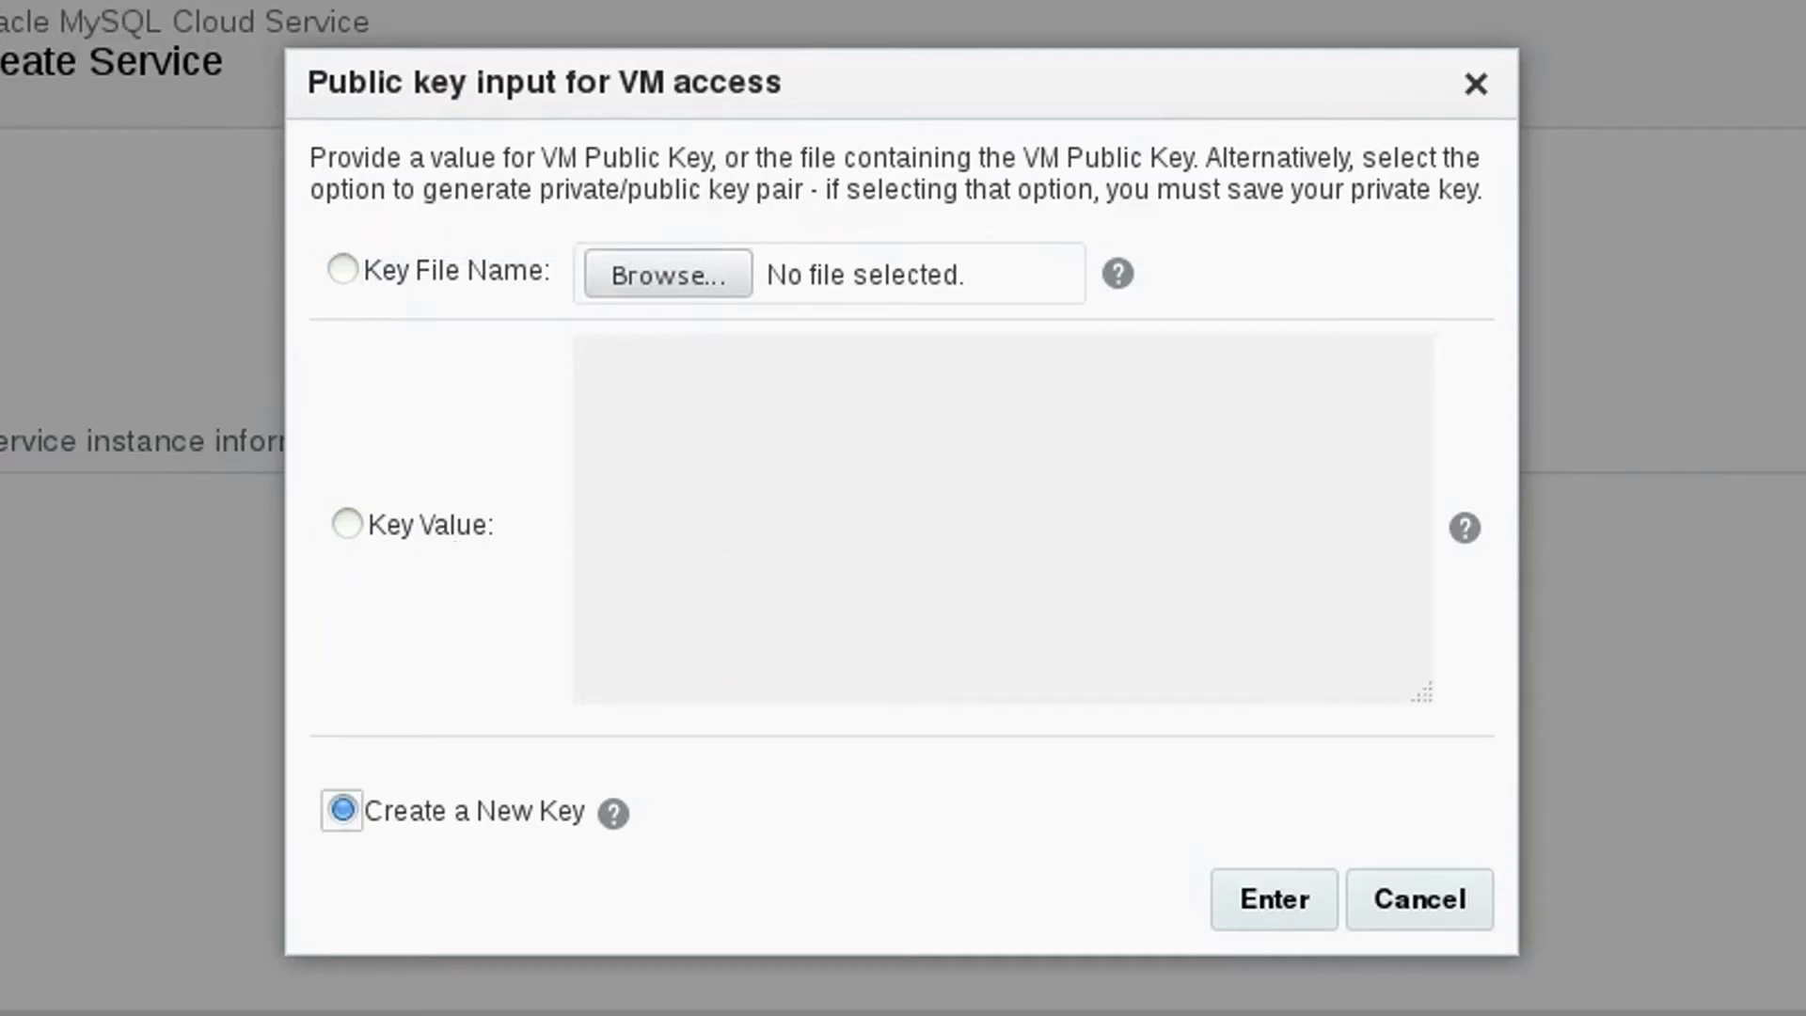
{"action": "left_click", "coordinate": [1274, 896]}
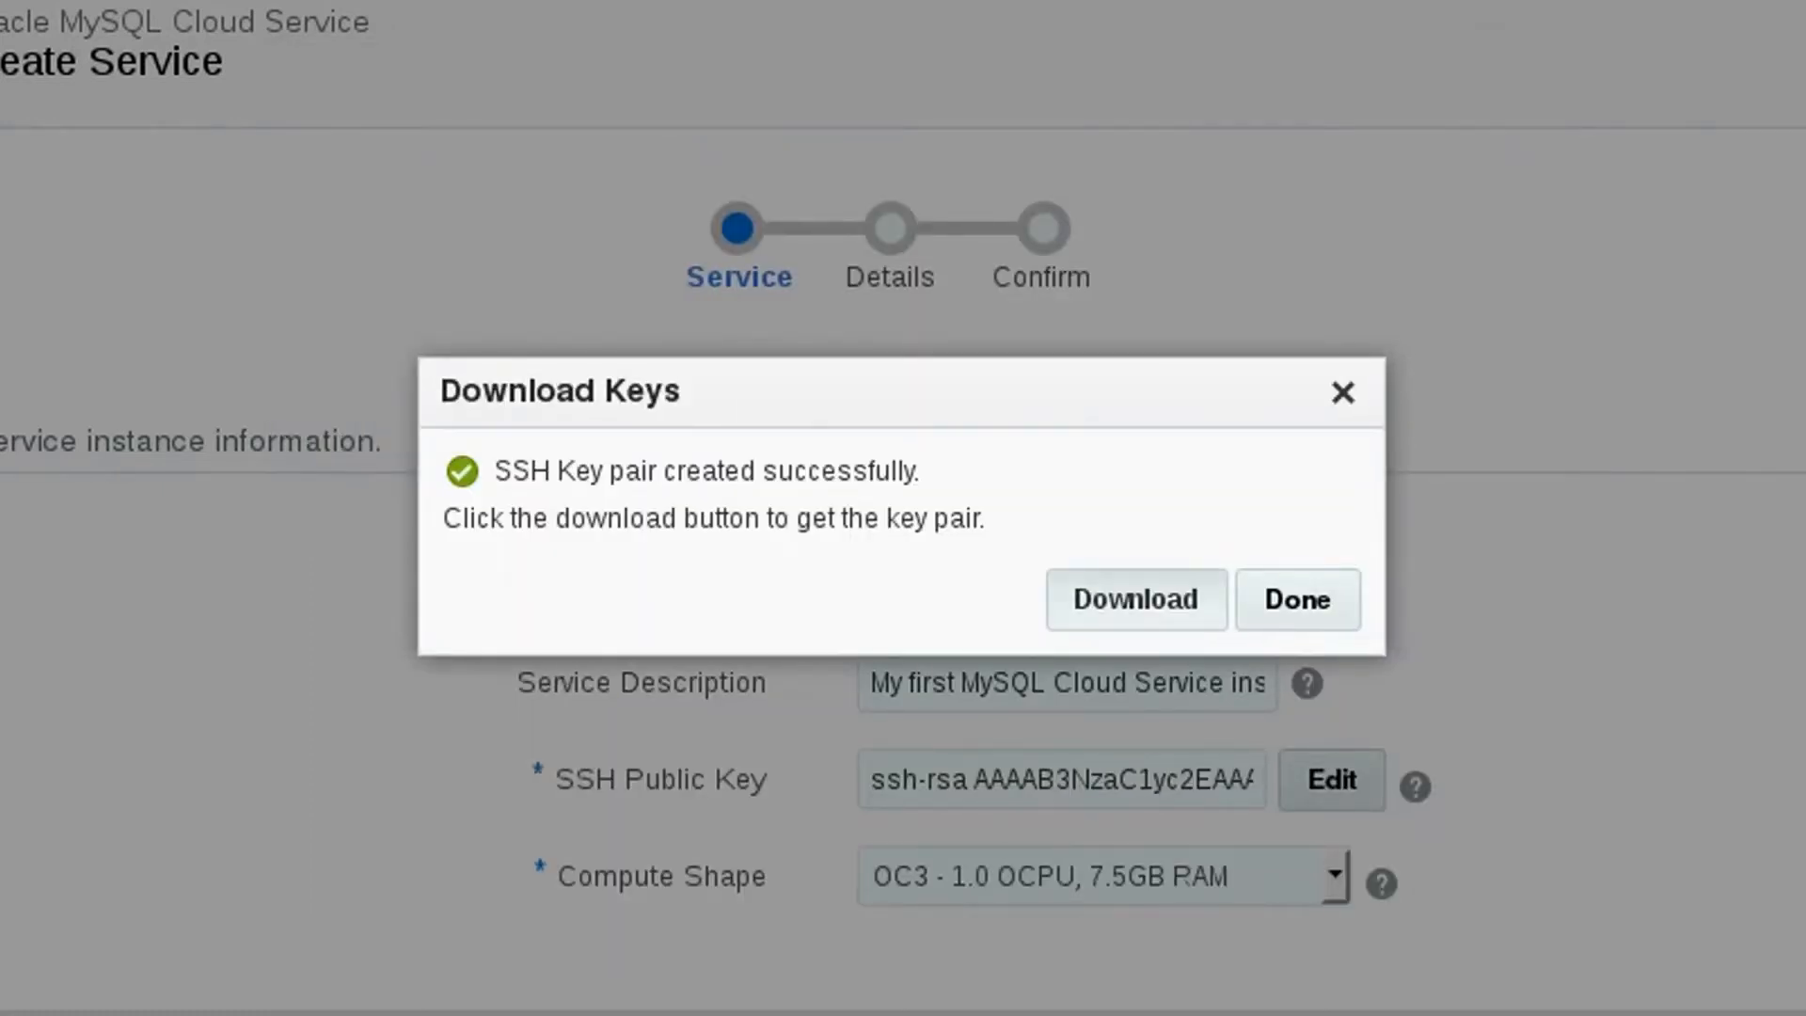
{"action": "left_click", "coordinate": [1138, 600]}
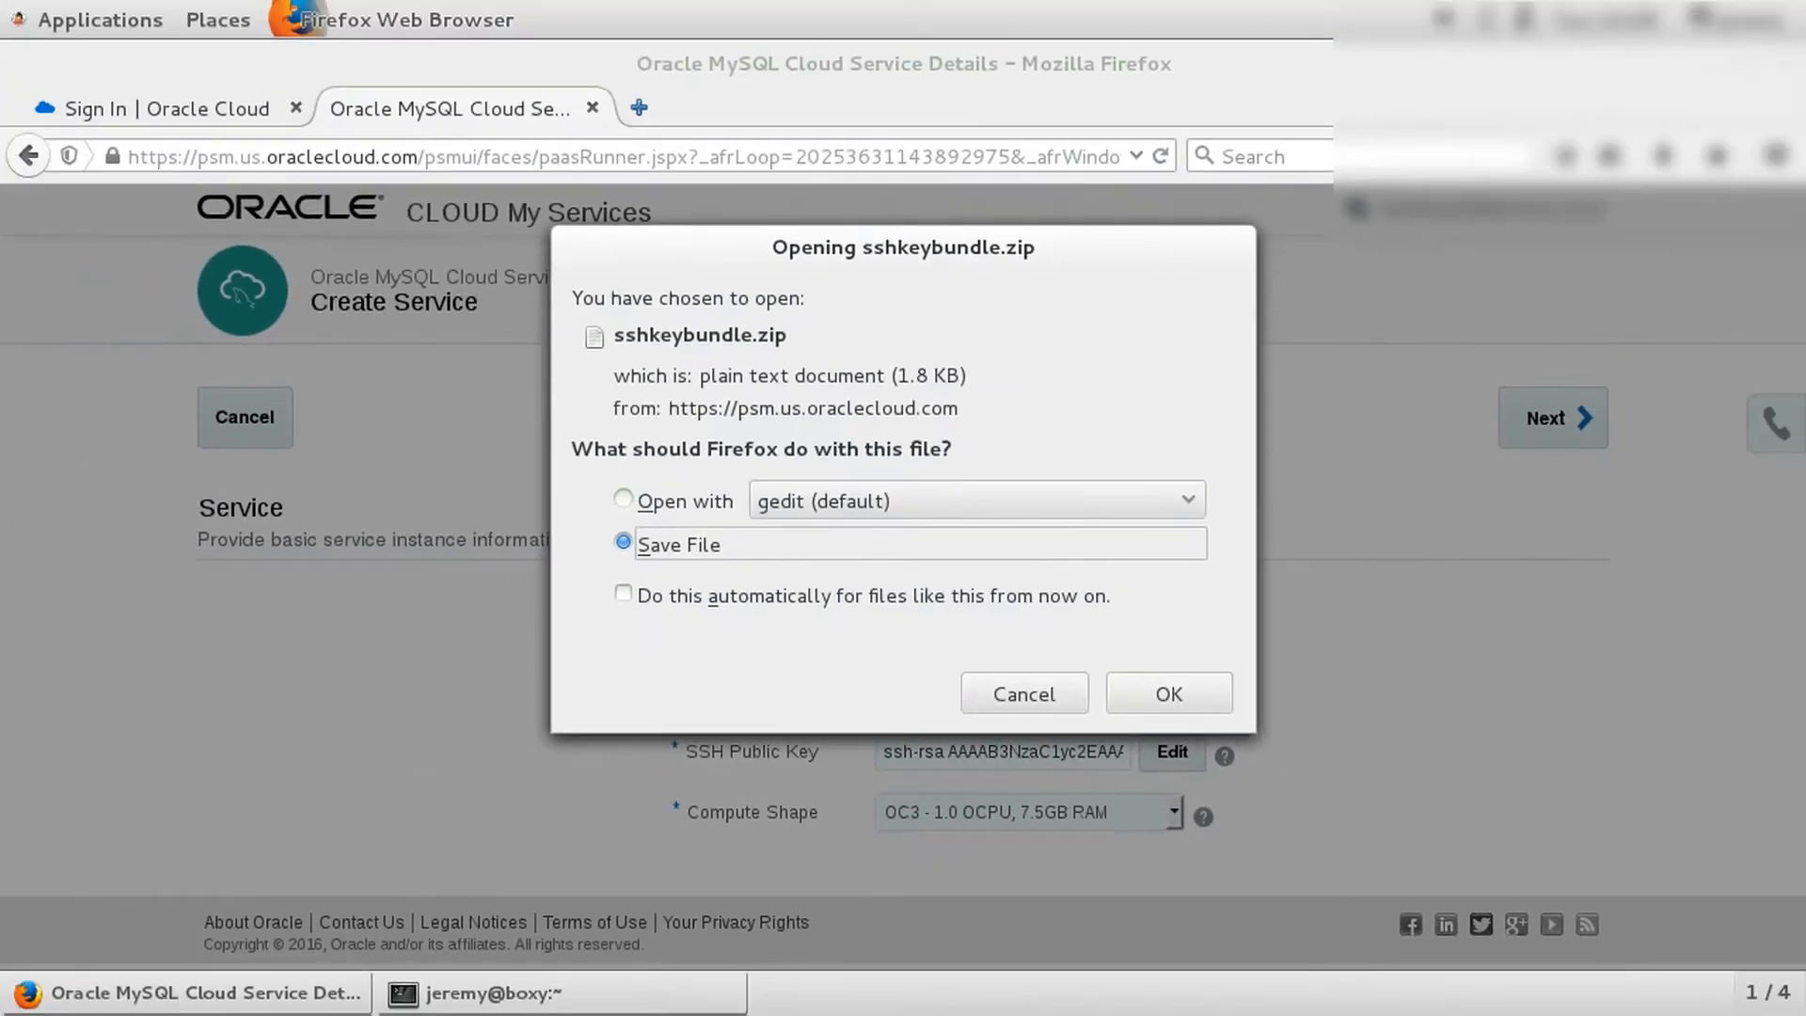
{"action": "key", "text": "Return"}
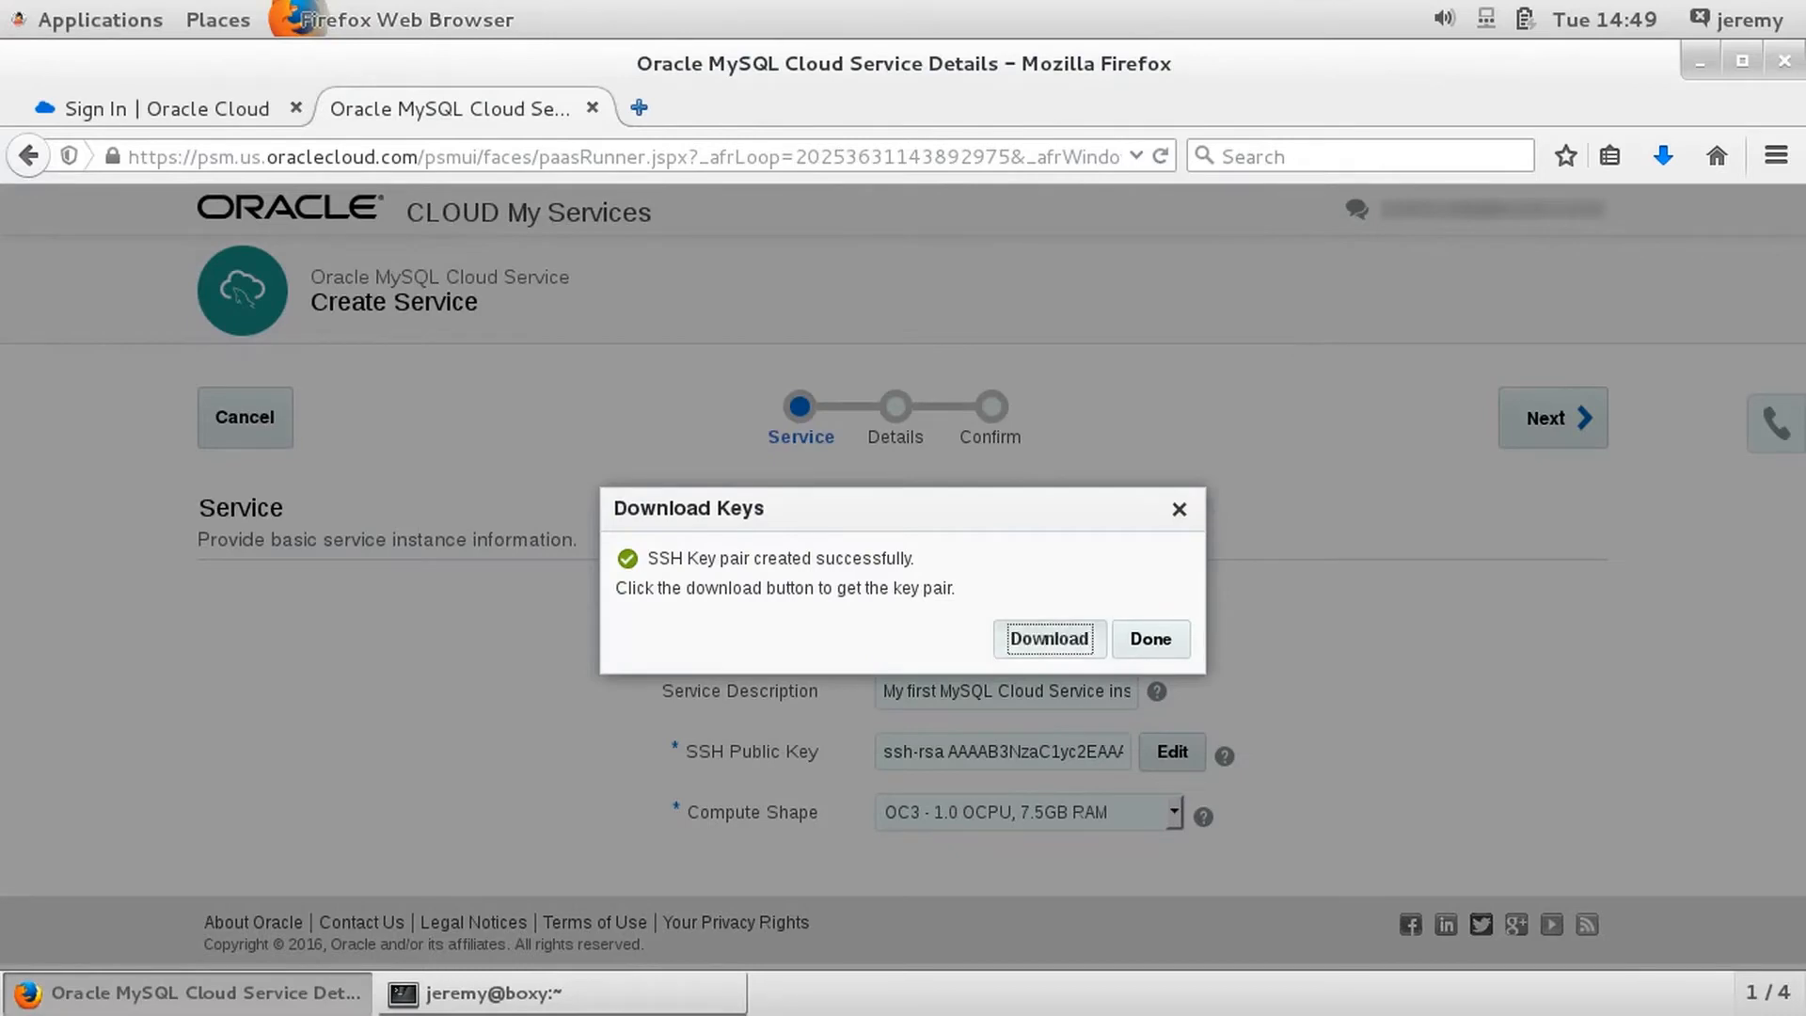
{"action": "key", "text": "Tab"}
{"action": "key", "text": "Return"}
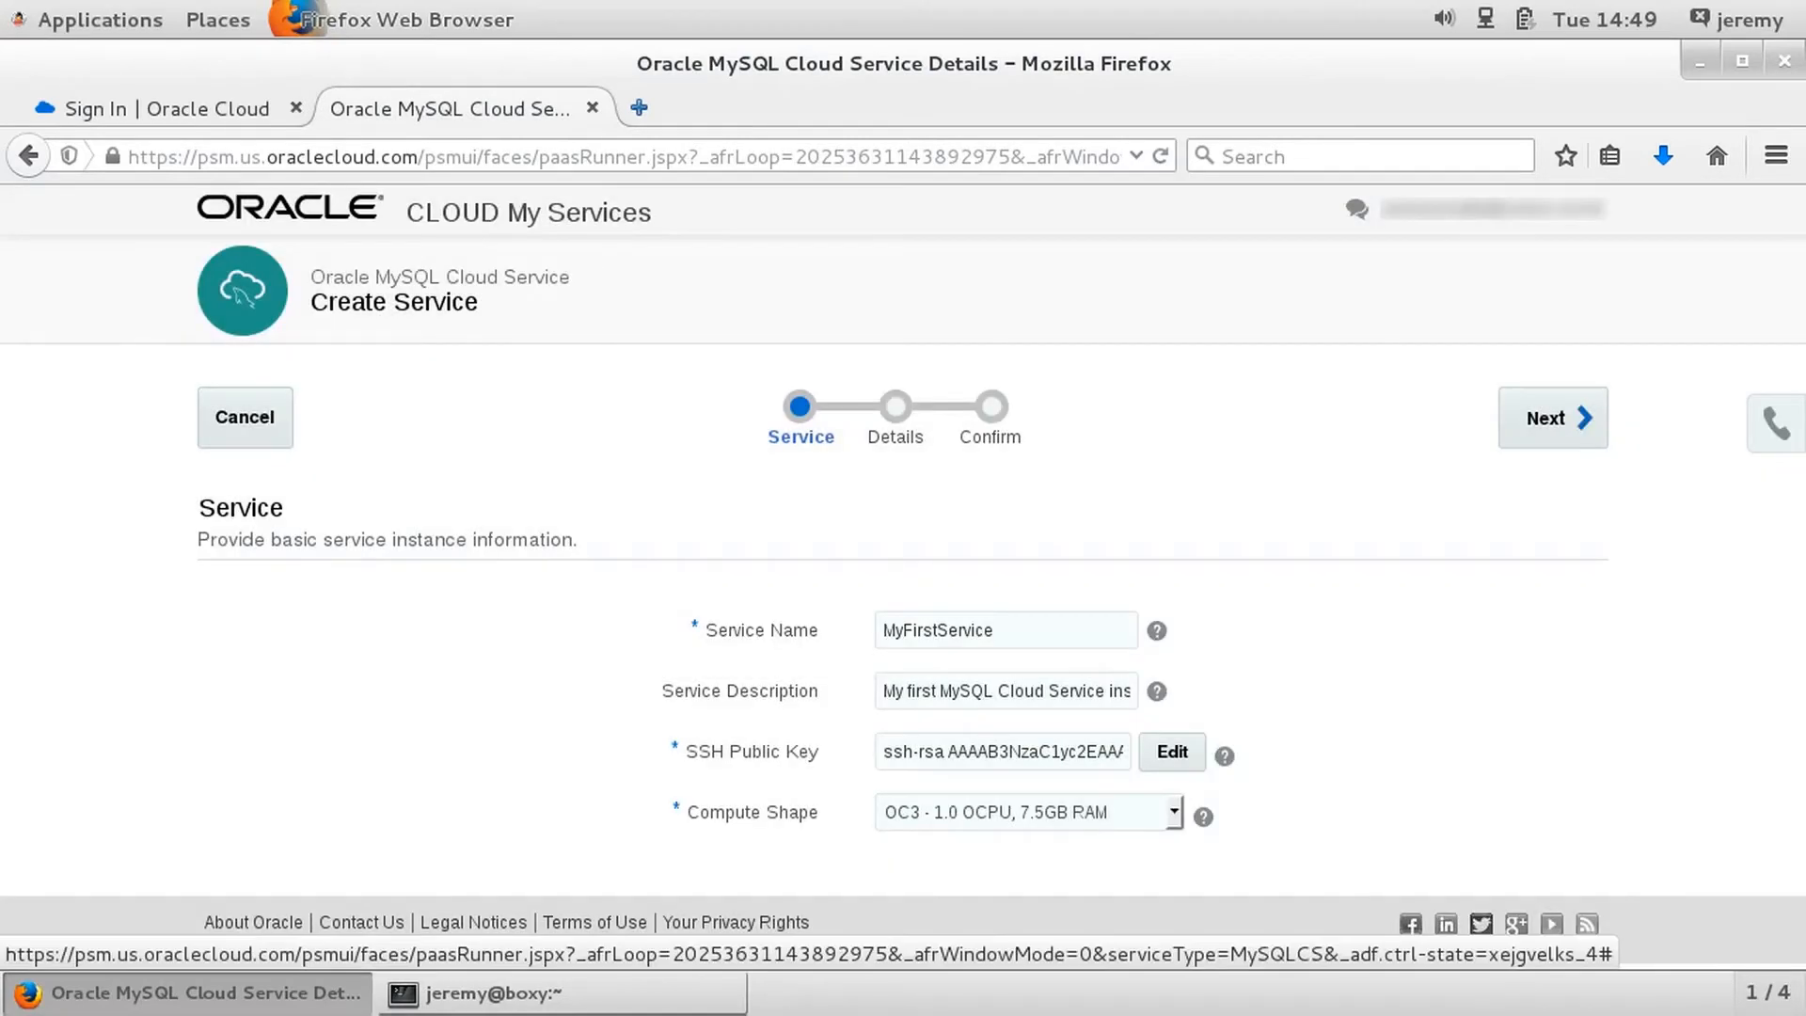
- Switch to the terminal and, in the Downloads directory, list the files and unzip sshkeybundle.zip
{"action": "key", "text": "alt+Tab"}
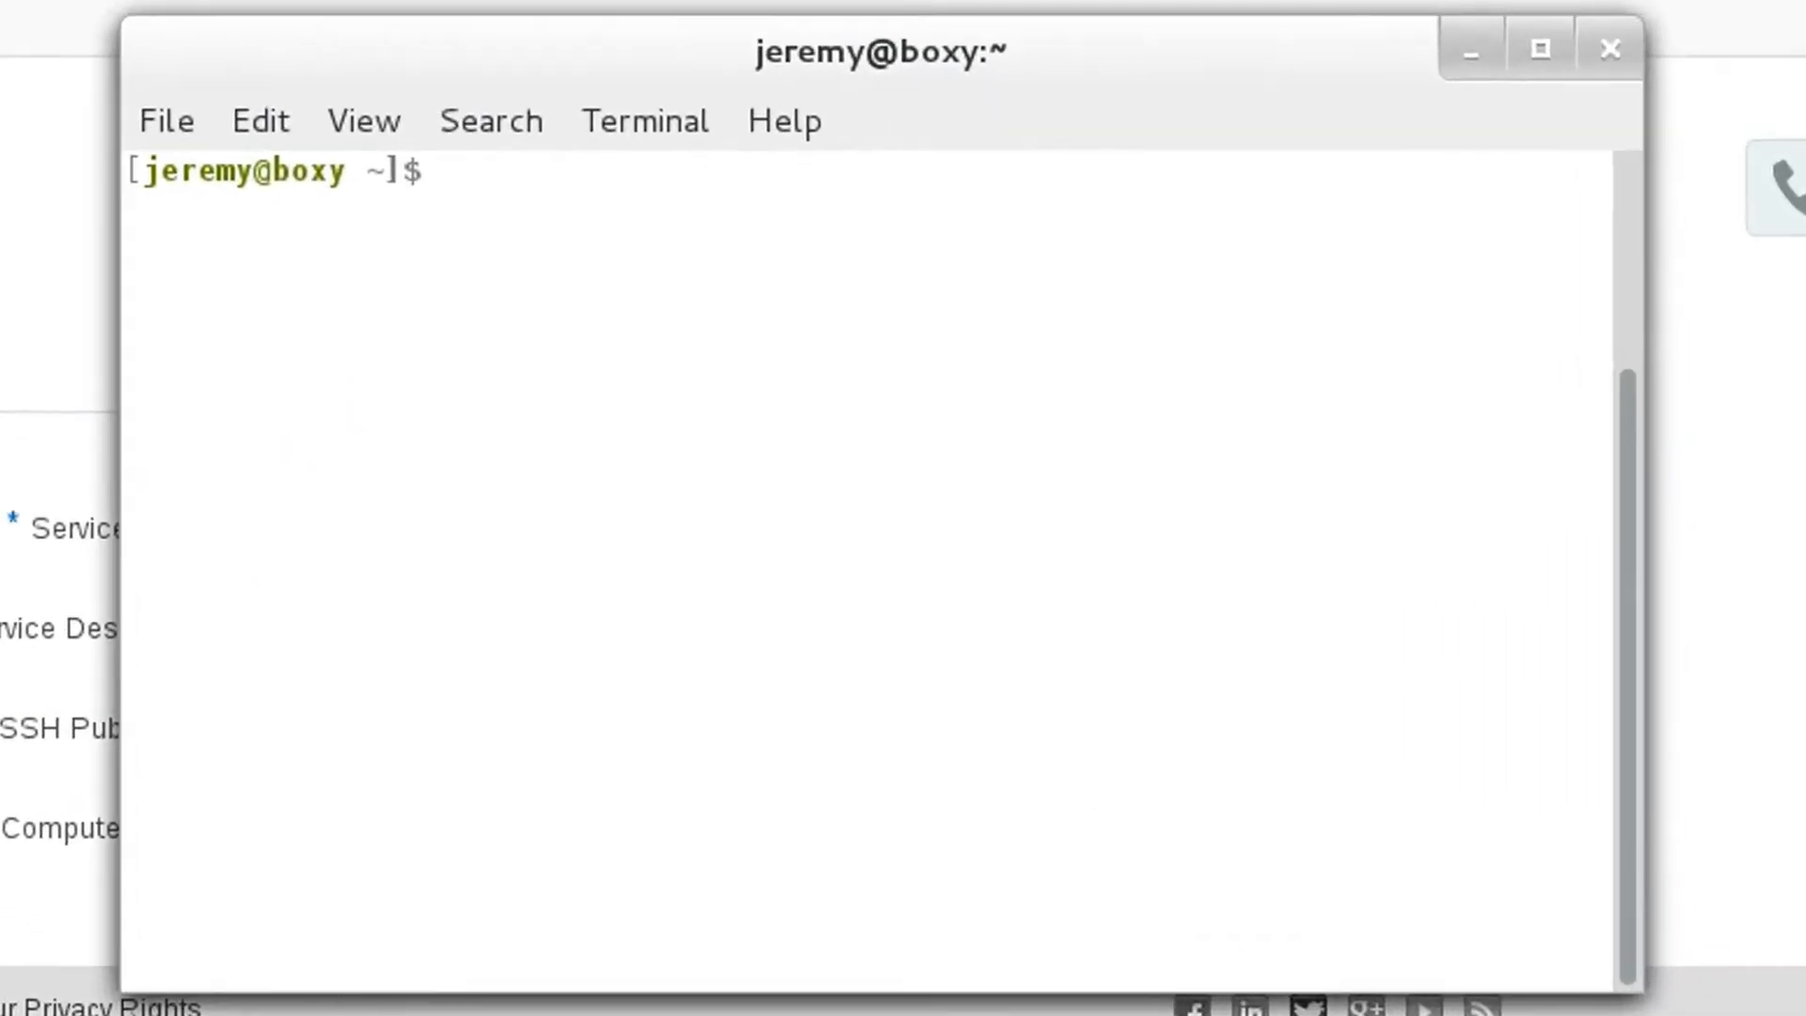
{"action": "type", "text": "cd Downloads/"}
{"action": "key", "text": "Return"}
{"action": "type", "text": "ls"}
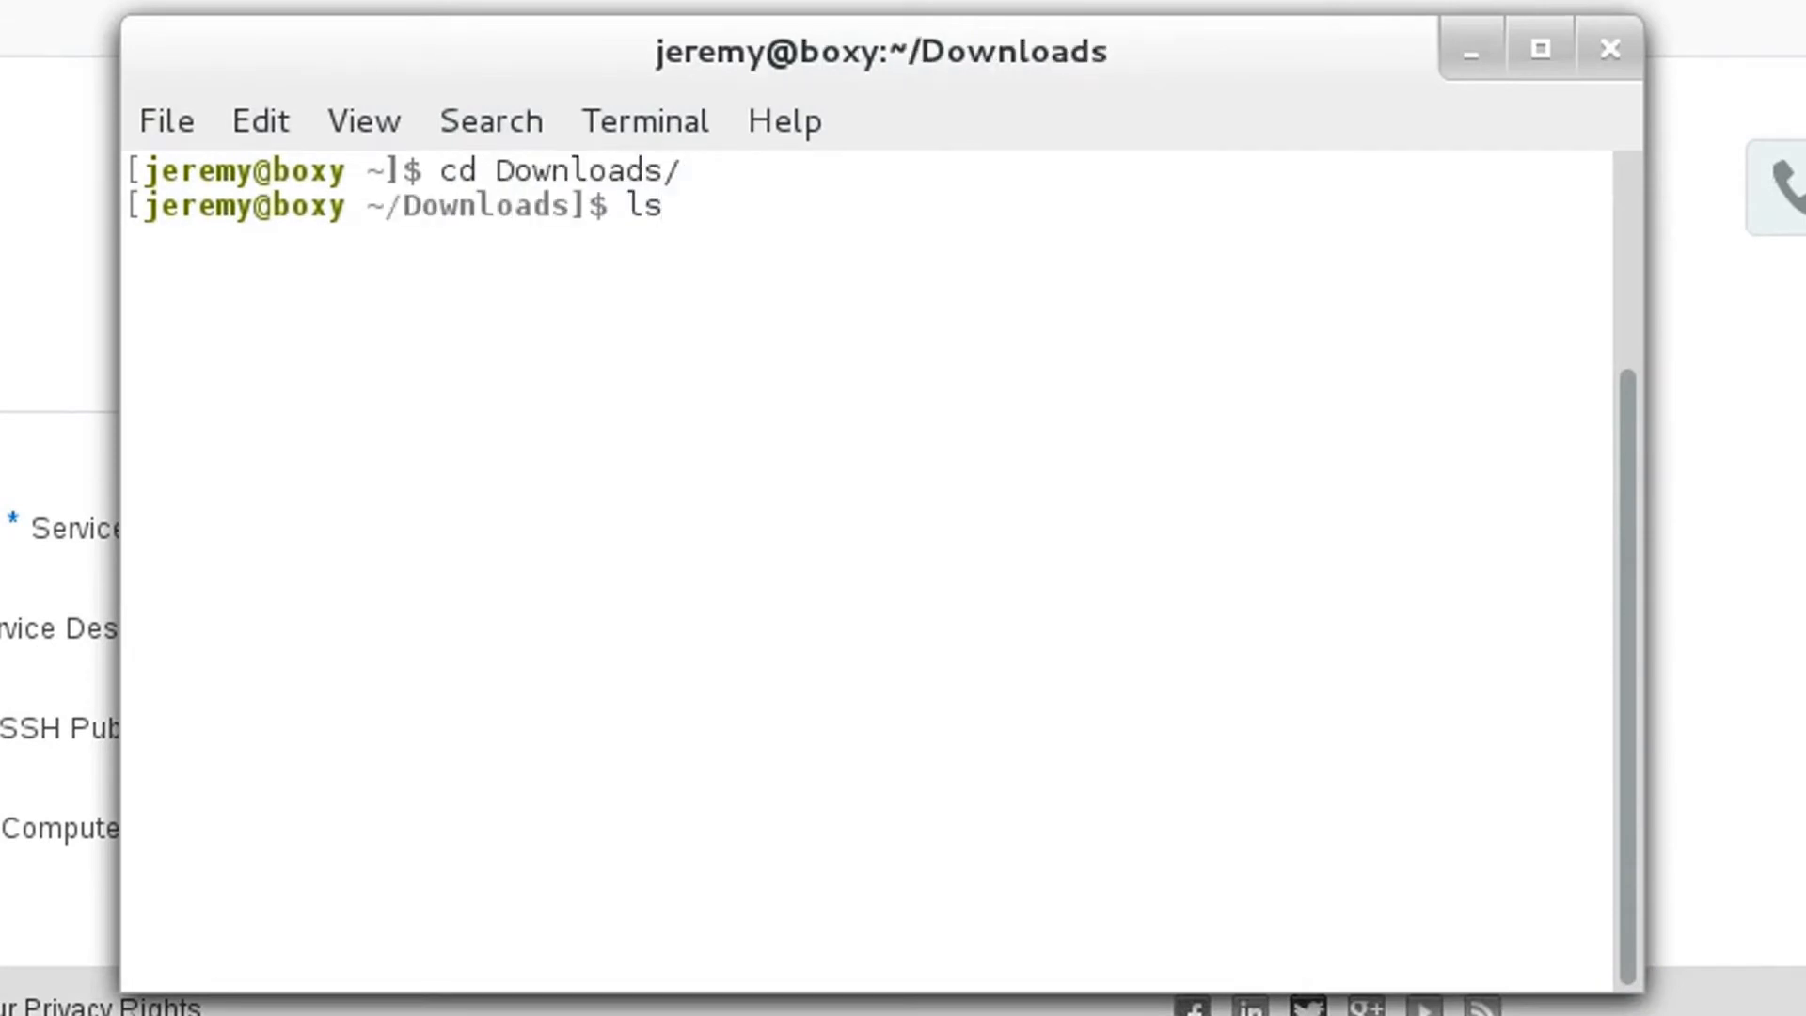
{"action": "key", "text": "Return"}
{"action": "type", "text": "unzip sshkeybundle.zip"}
{"action": "key", "text": "Return"}
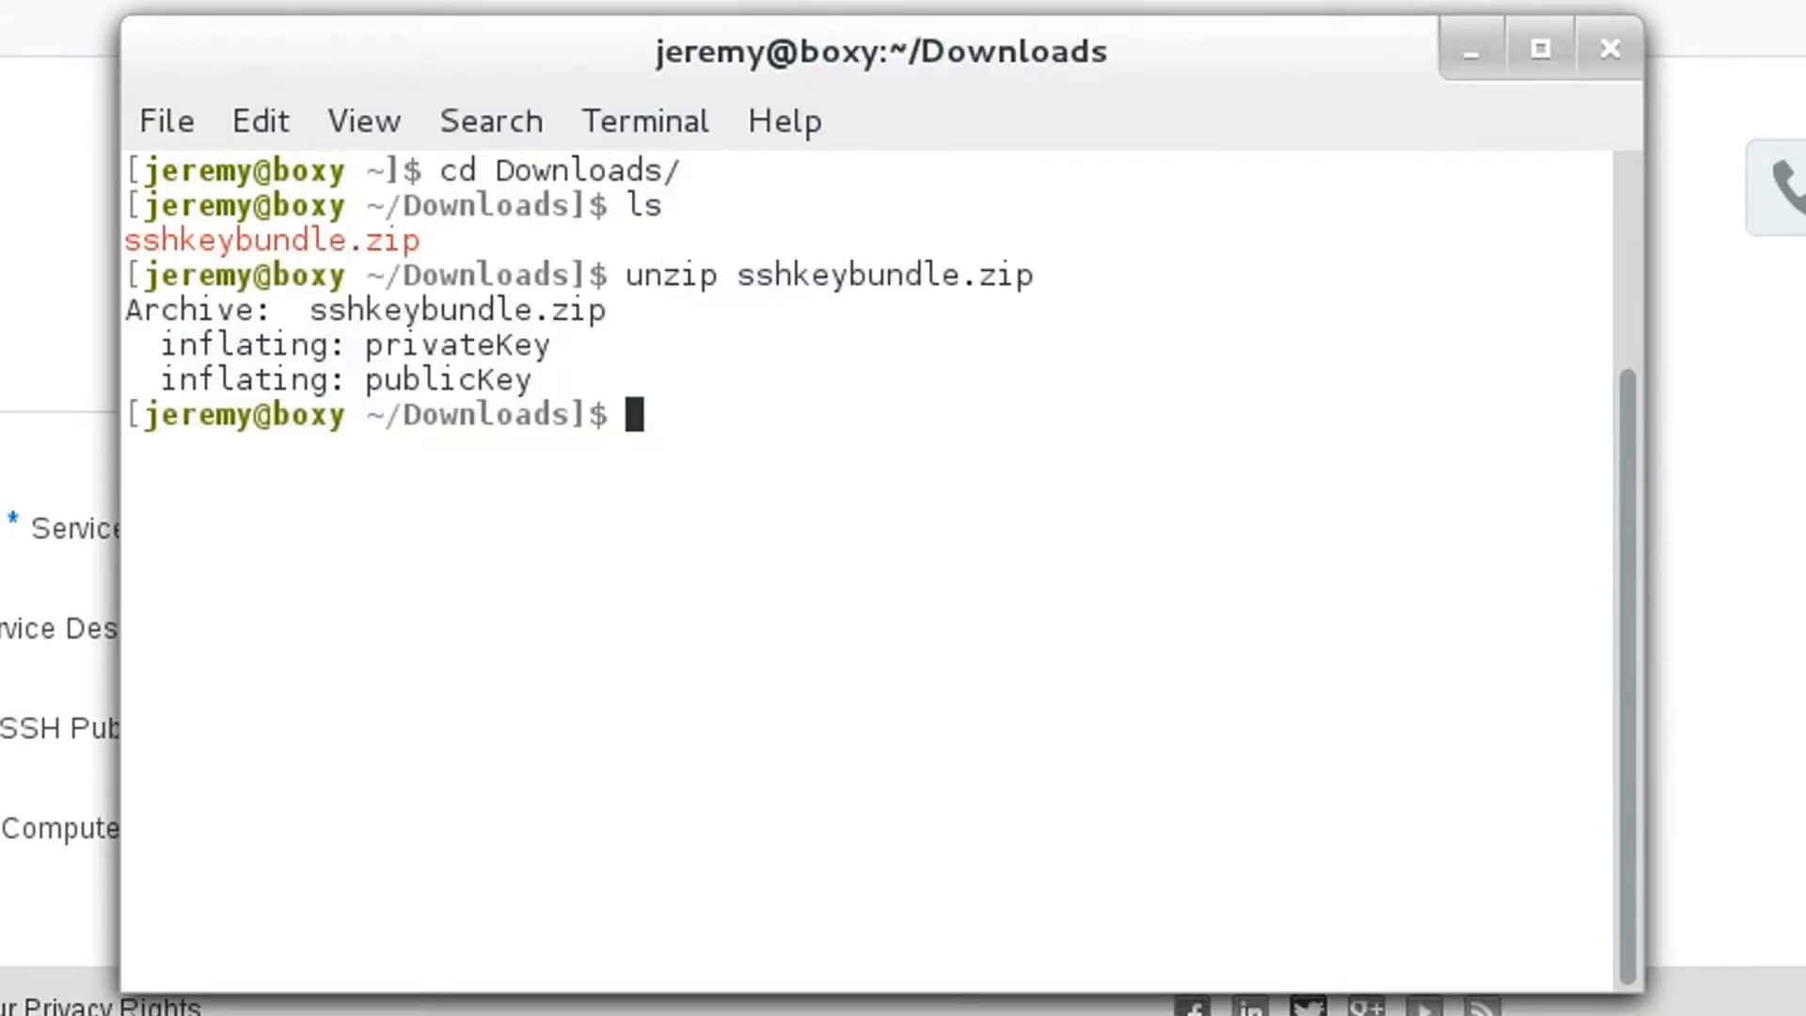
- Copy the extracted privateKey and publicKey files to the ~/.ssh directory
{"action": "type", "text": "cp priv"}
{"action": "key", "text": "Tab"}
{"action": "type", "text": "~/.ssh"}
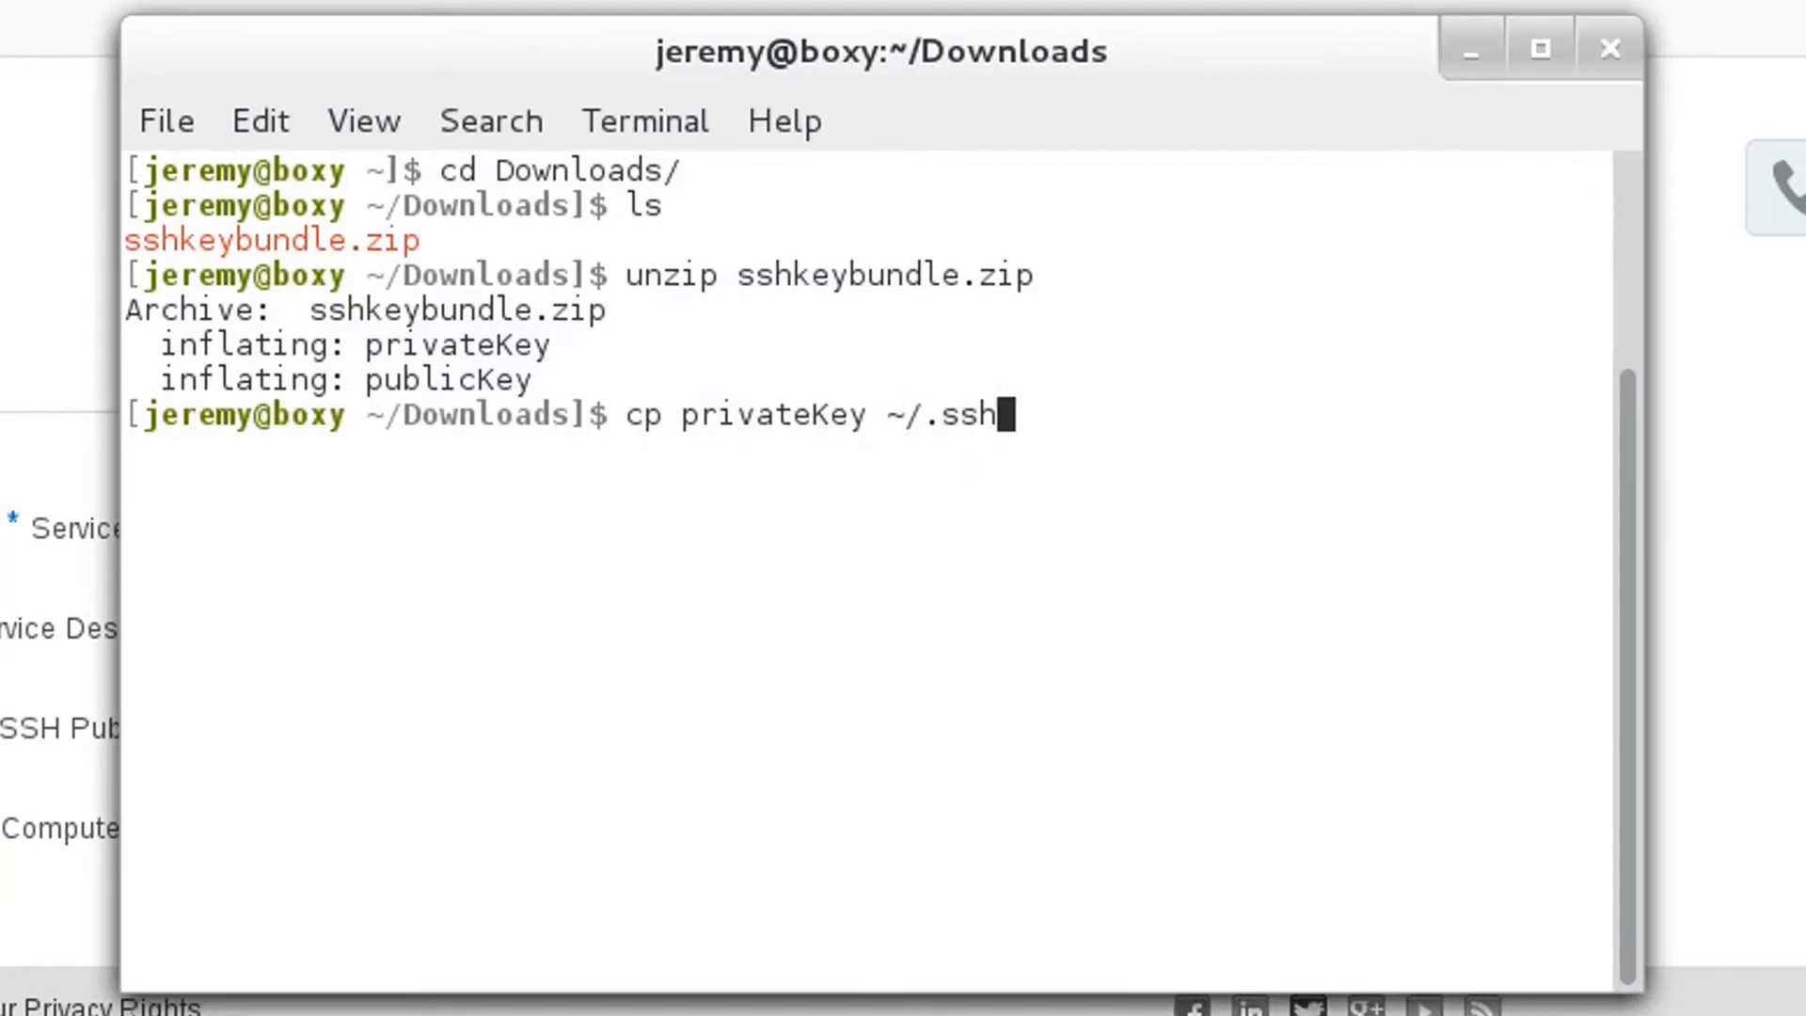
{"action": "key", "text": "Return"}
{"action": "type", "text": "cp pub"}
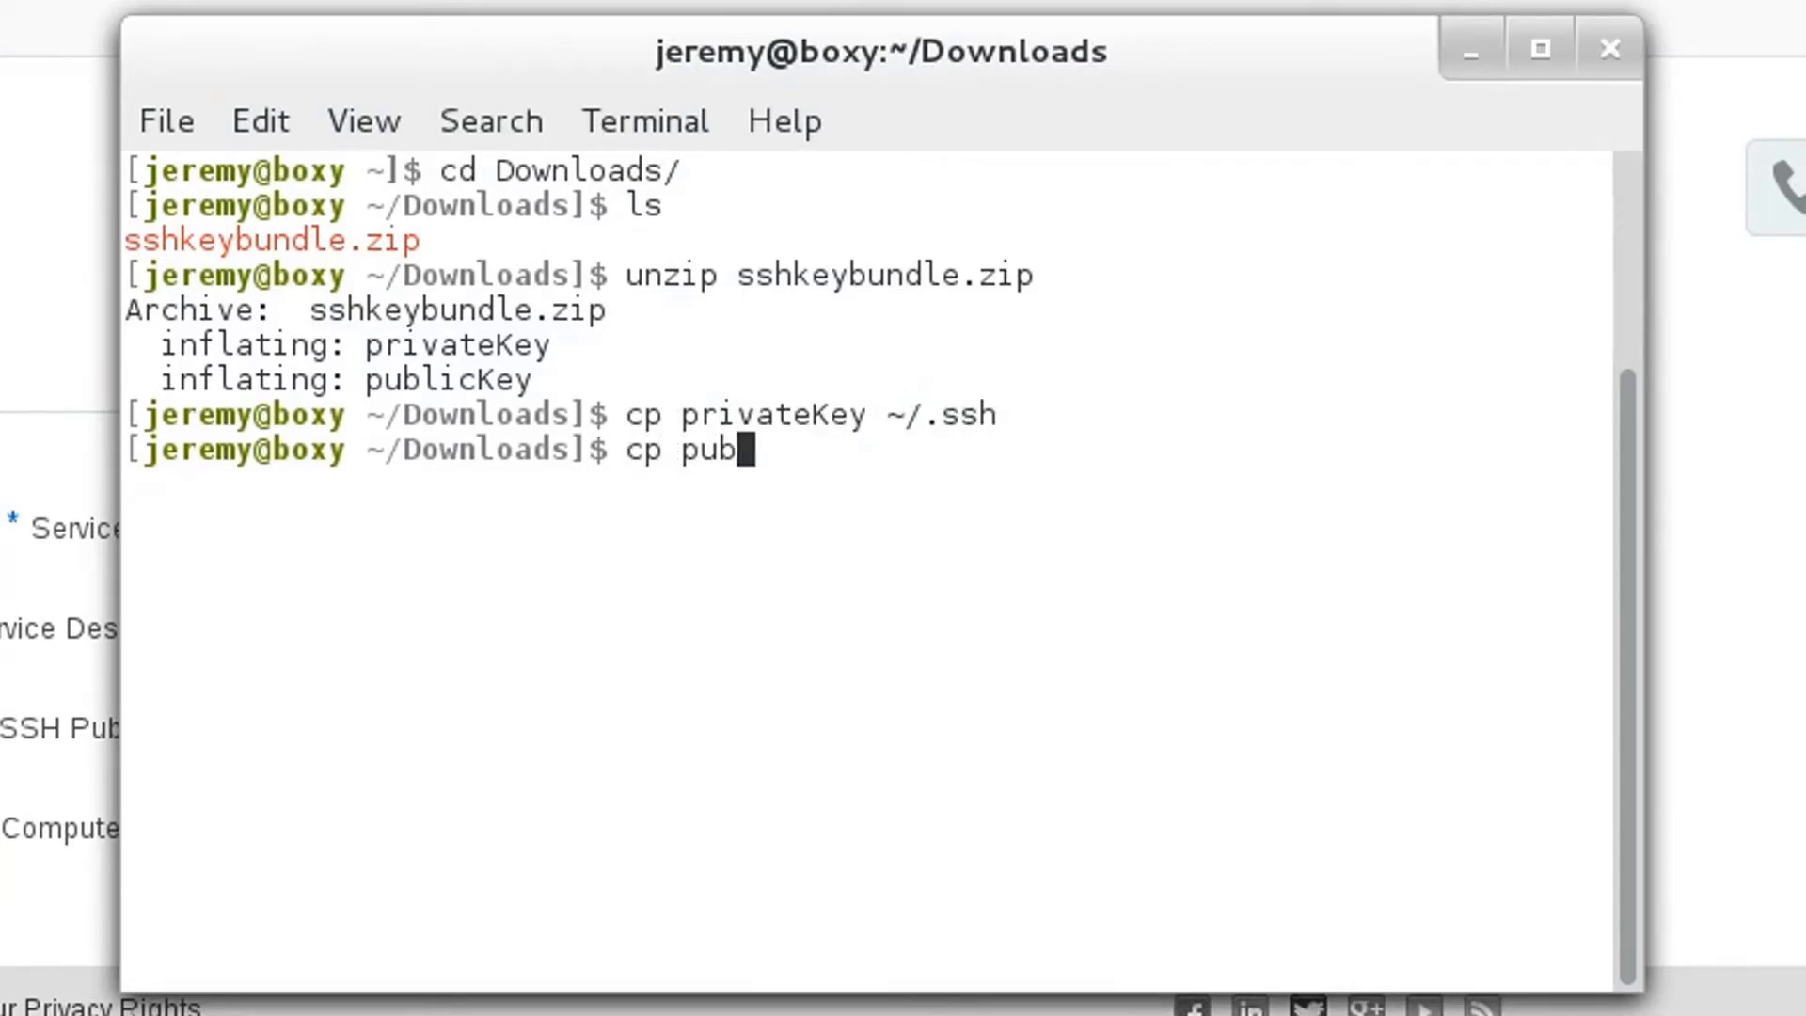
{"action": "key", "text": "Tab"}
{"action": "type", "text": "~/.ssh"}
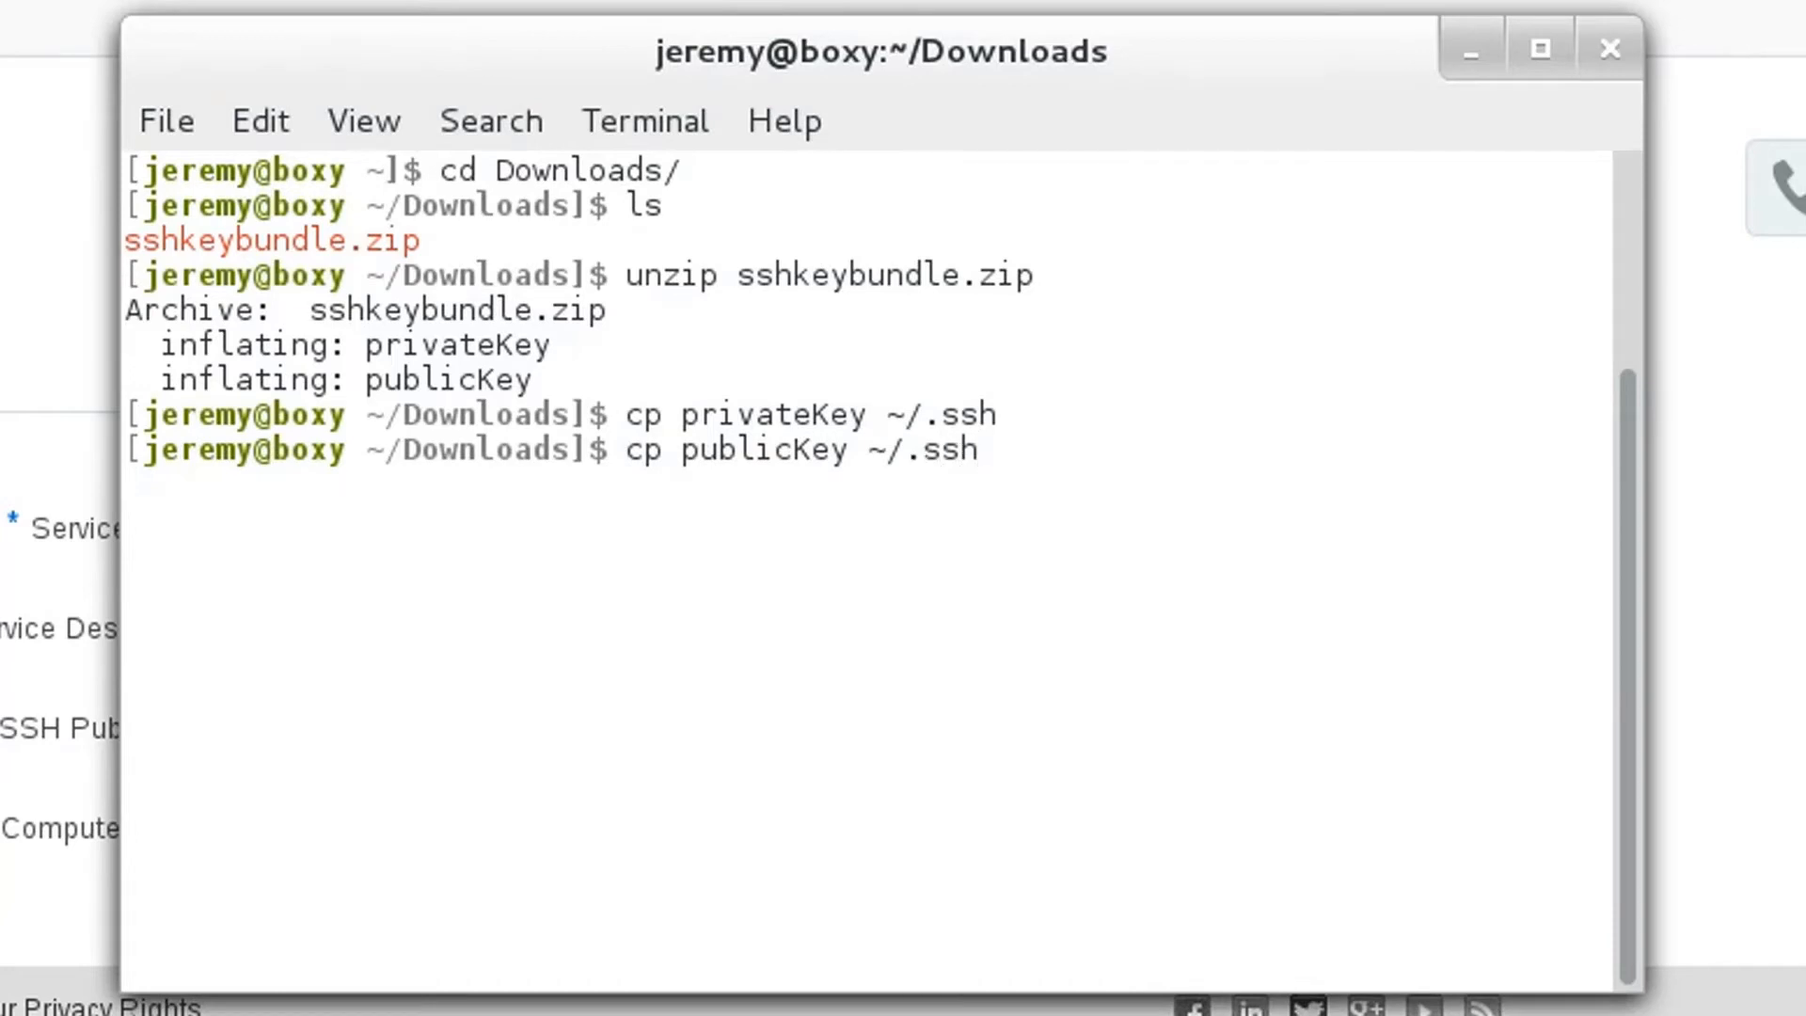
{"action": "key", "text": "Return"}
- Change to the ~/.ssh directory and list its contents
{"action": "type", "text": "cd ~/.ssh"}
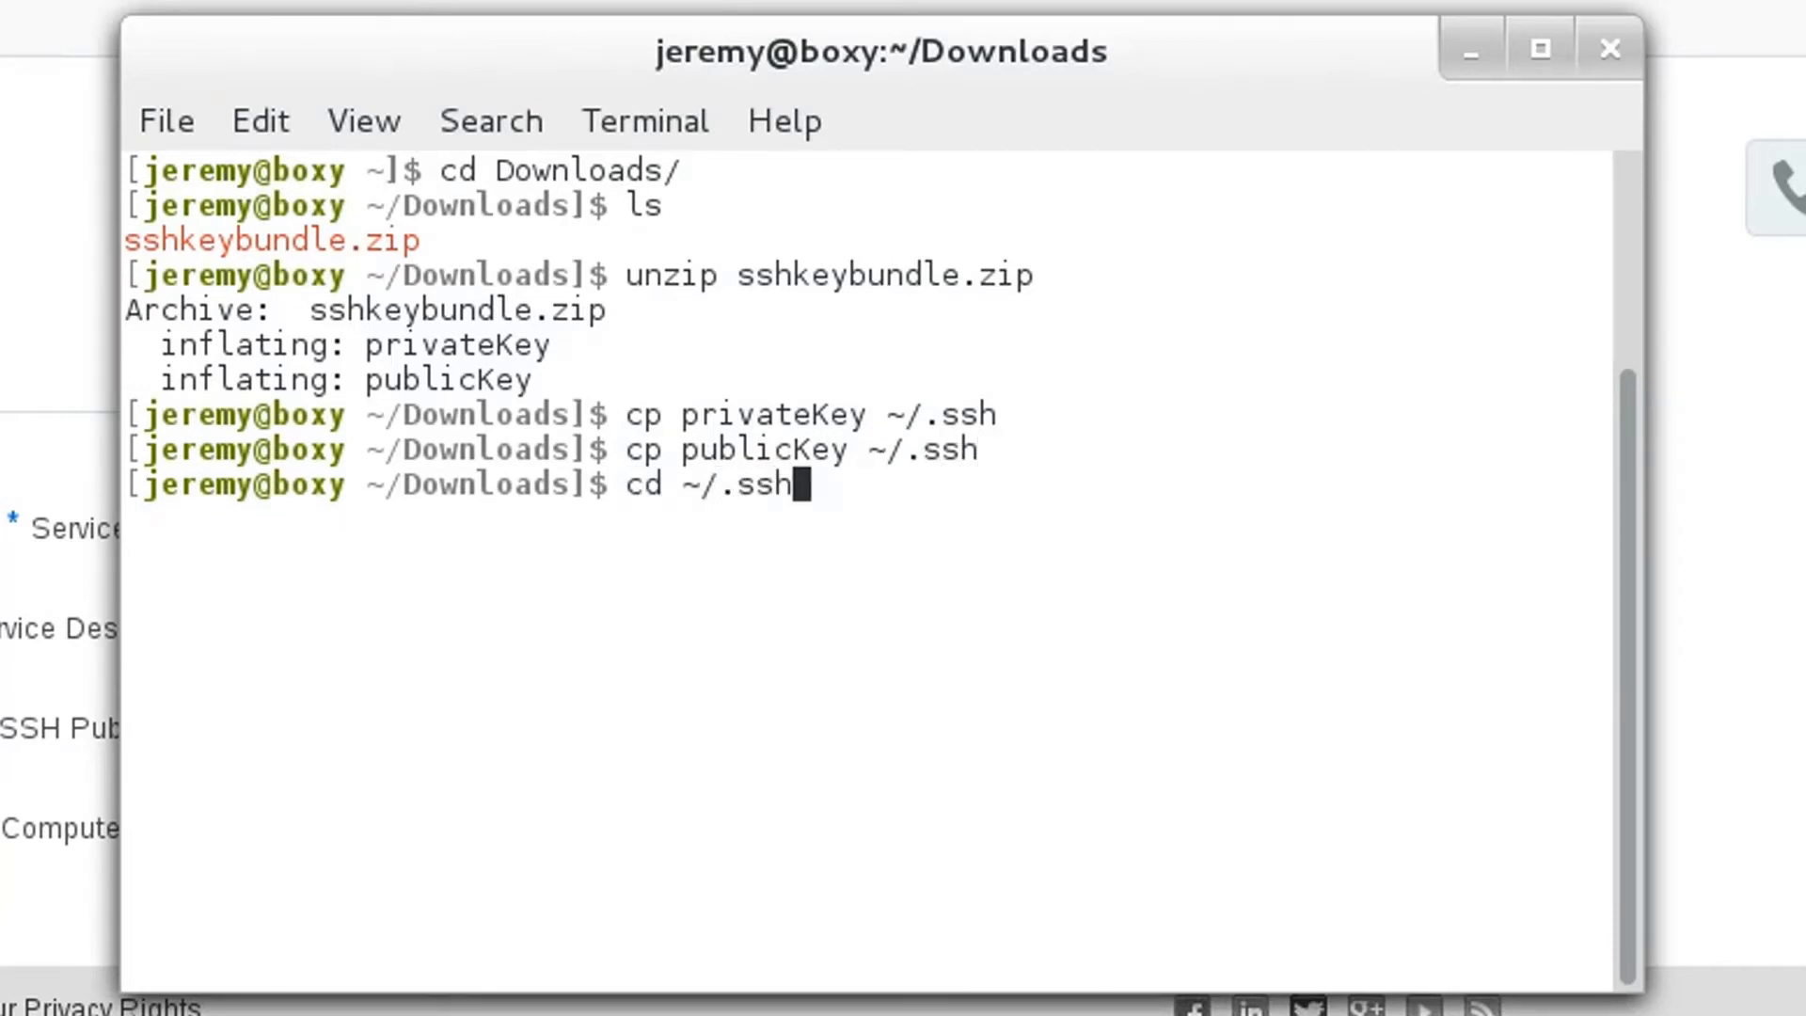
{"action": "key", "text": "Return"}
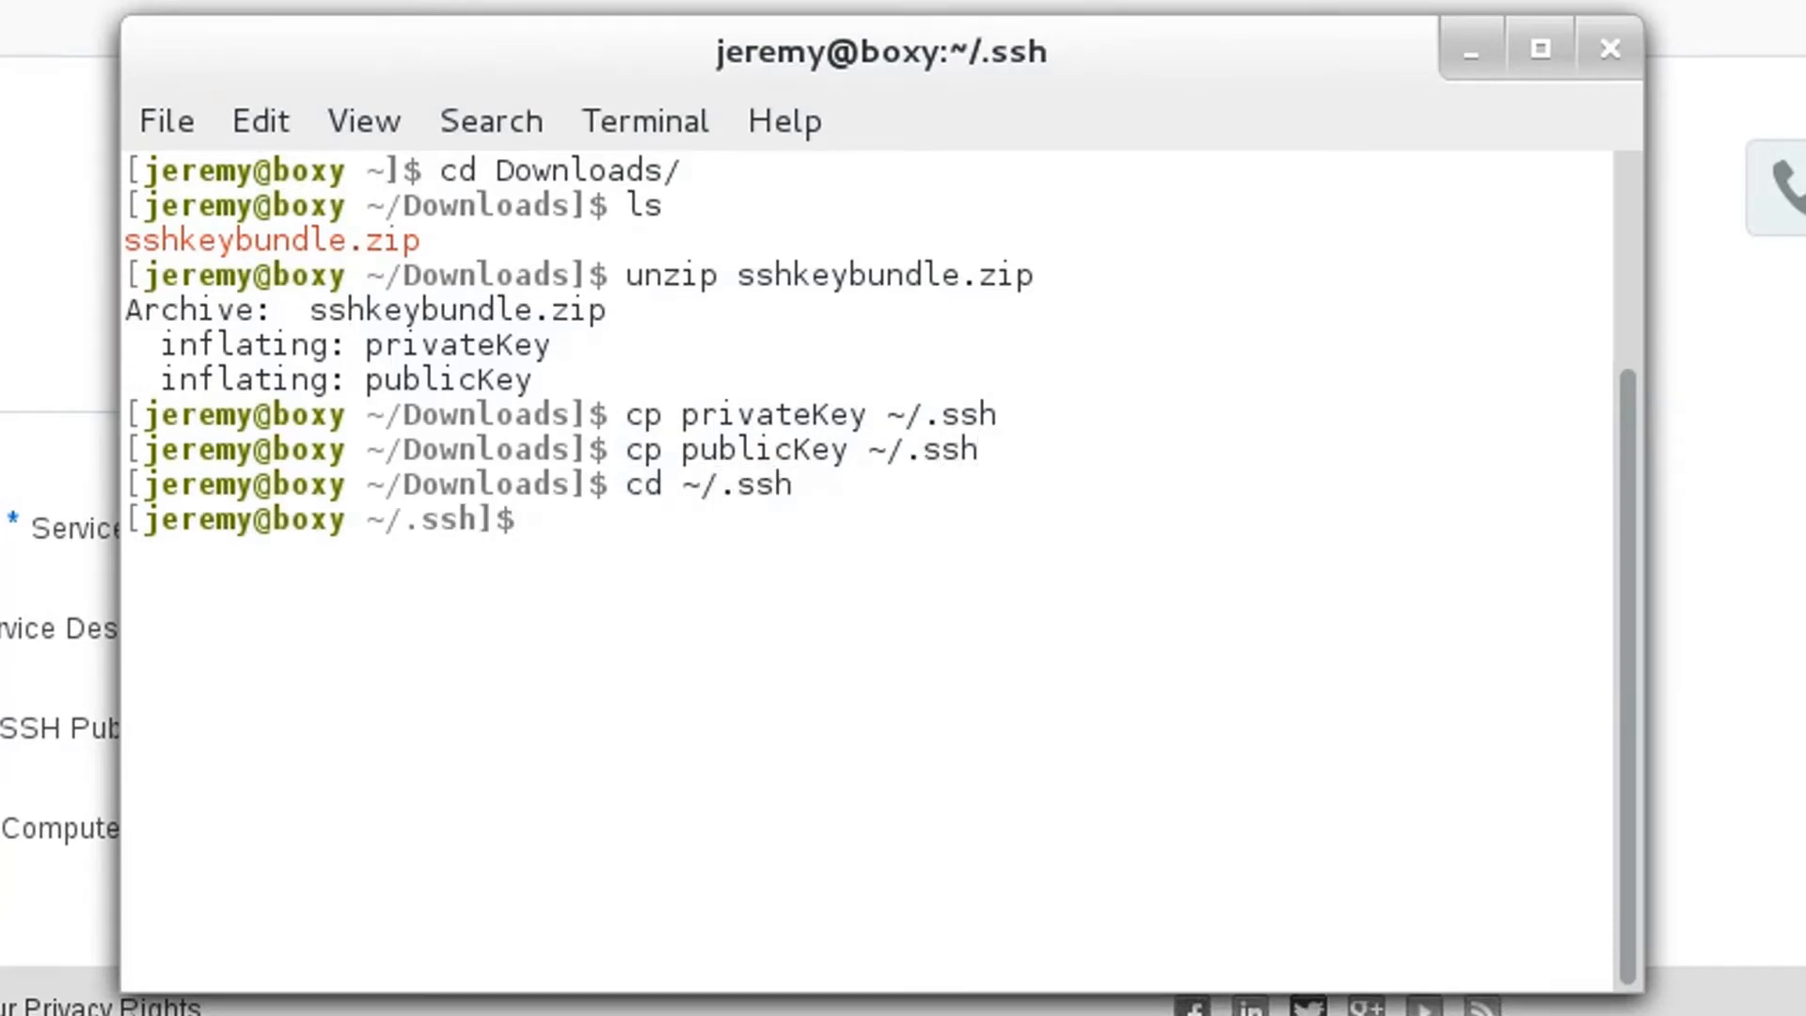
{"action": "type", "text": "ls"}
{"action": "key", "text": "Return"}
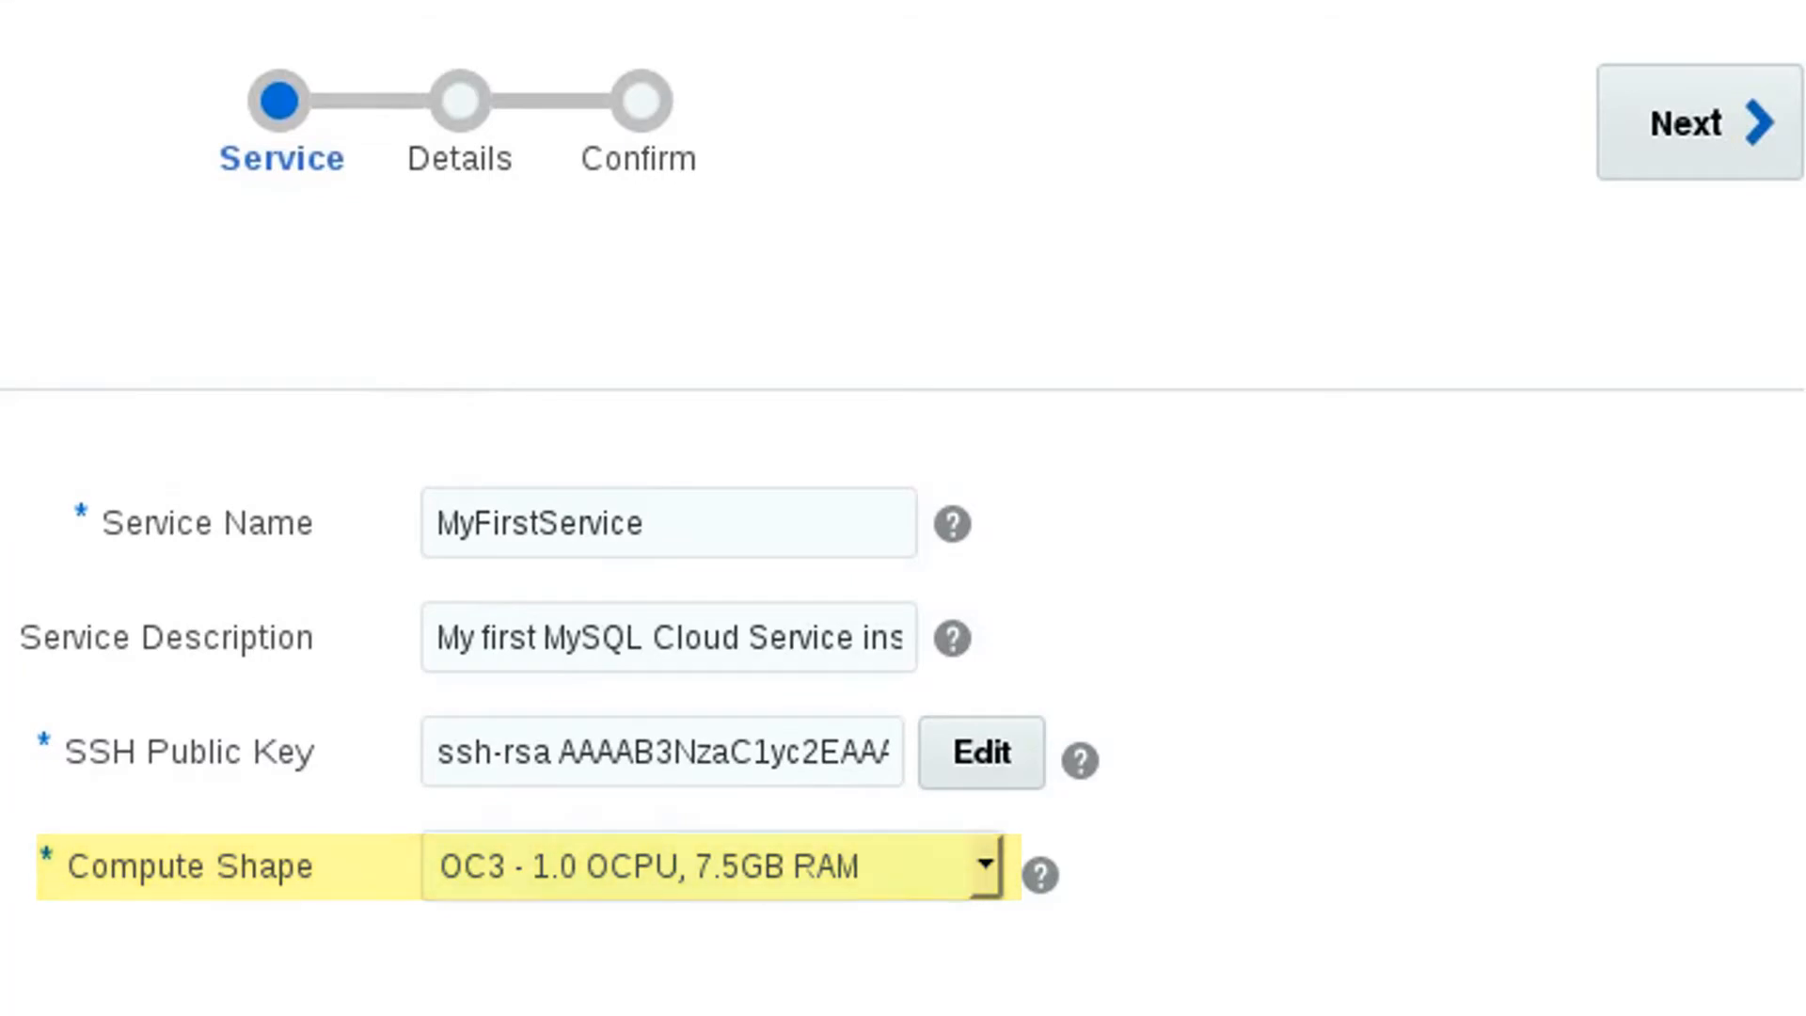
- Review the available compute shapes in the service form and keep OC3 - 1.0 OCPU, 7.5GB RAM
{"action": "left_click", "coordinate": [980, 866]}
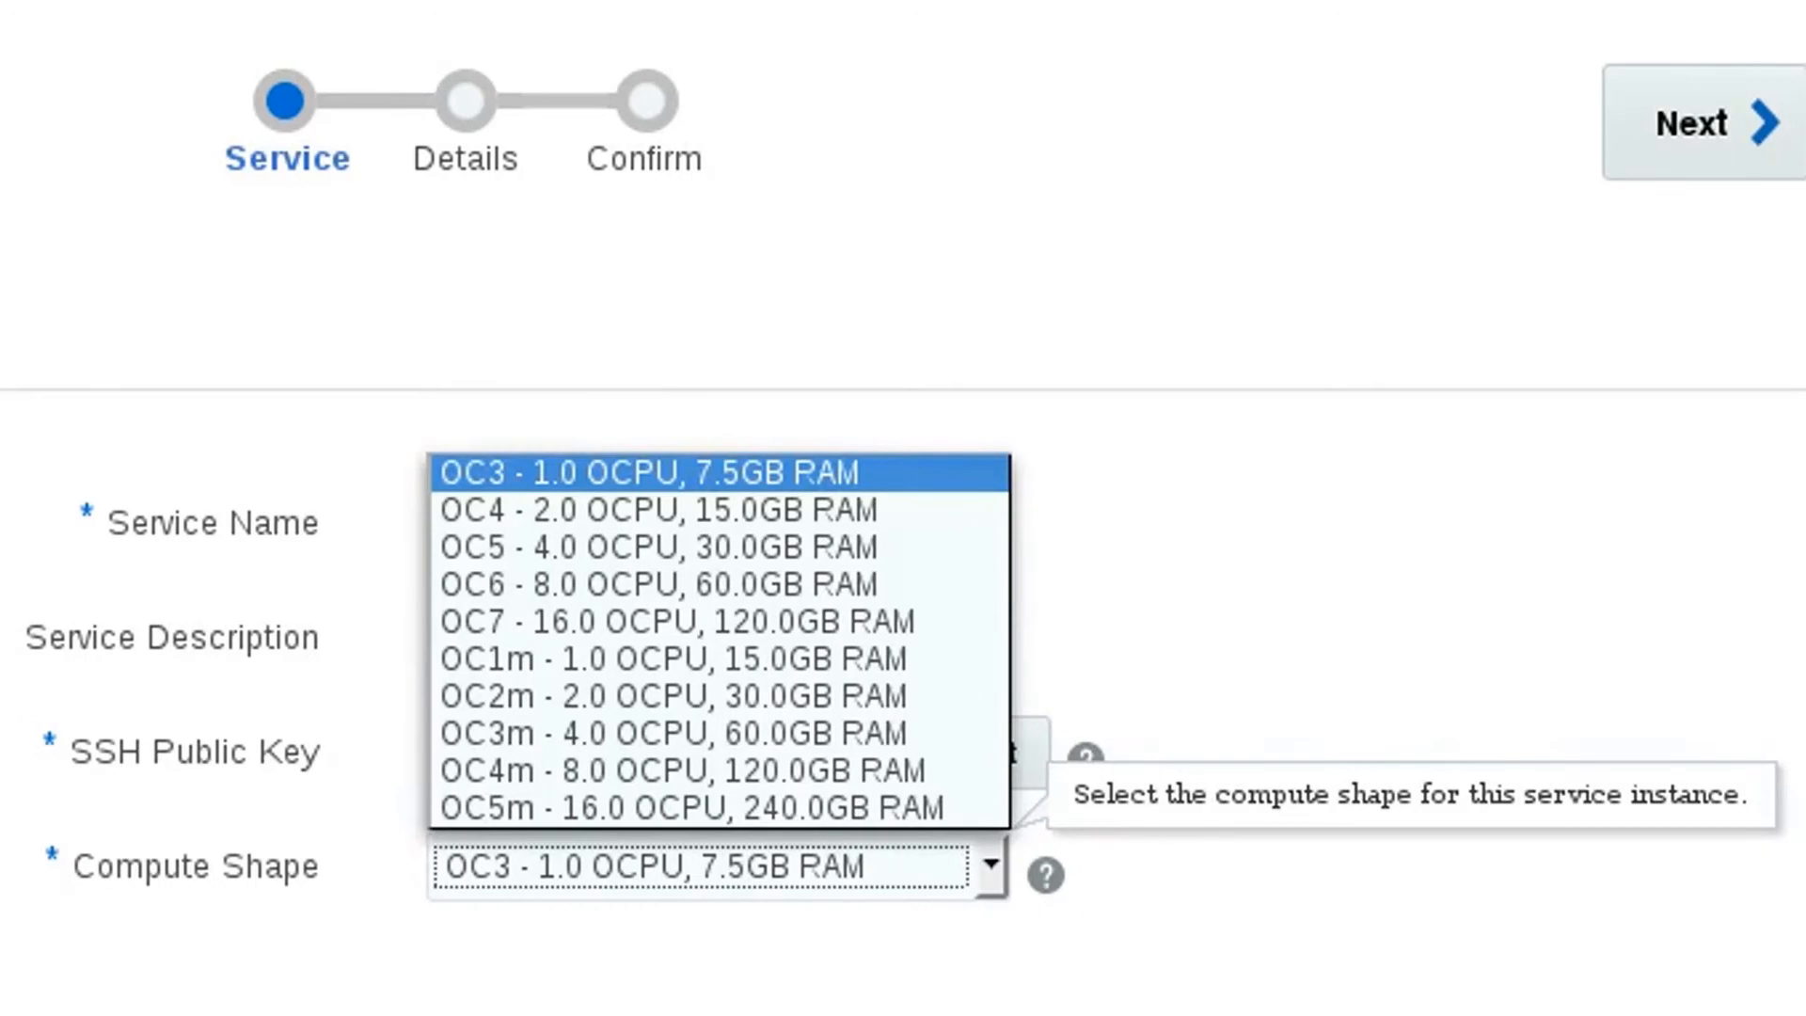
{"action": "key", "text": "Escape"}
{"action": "key", "text": "Tab"}
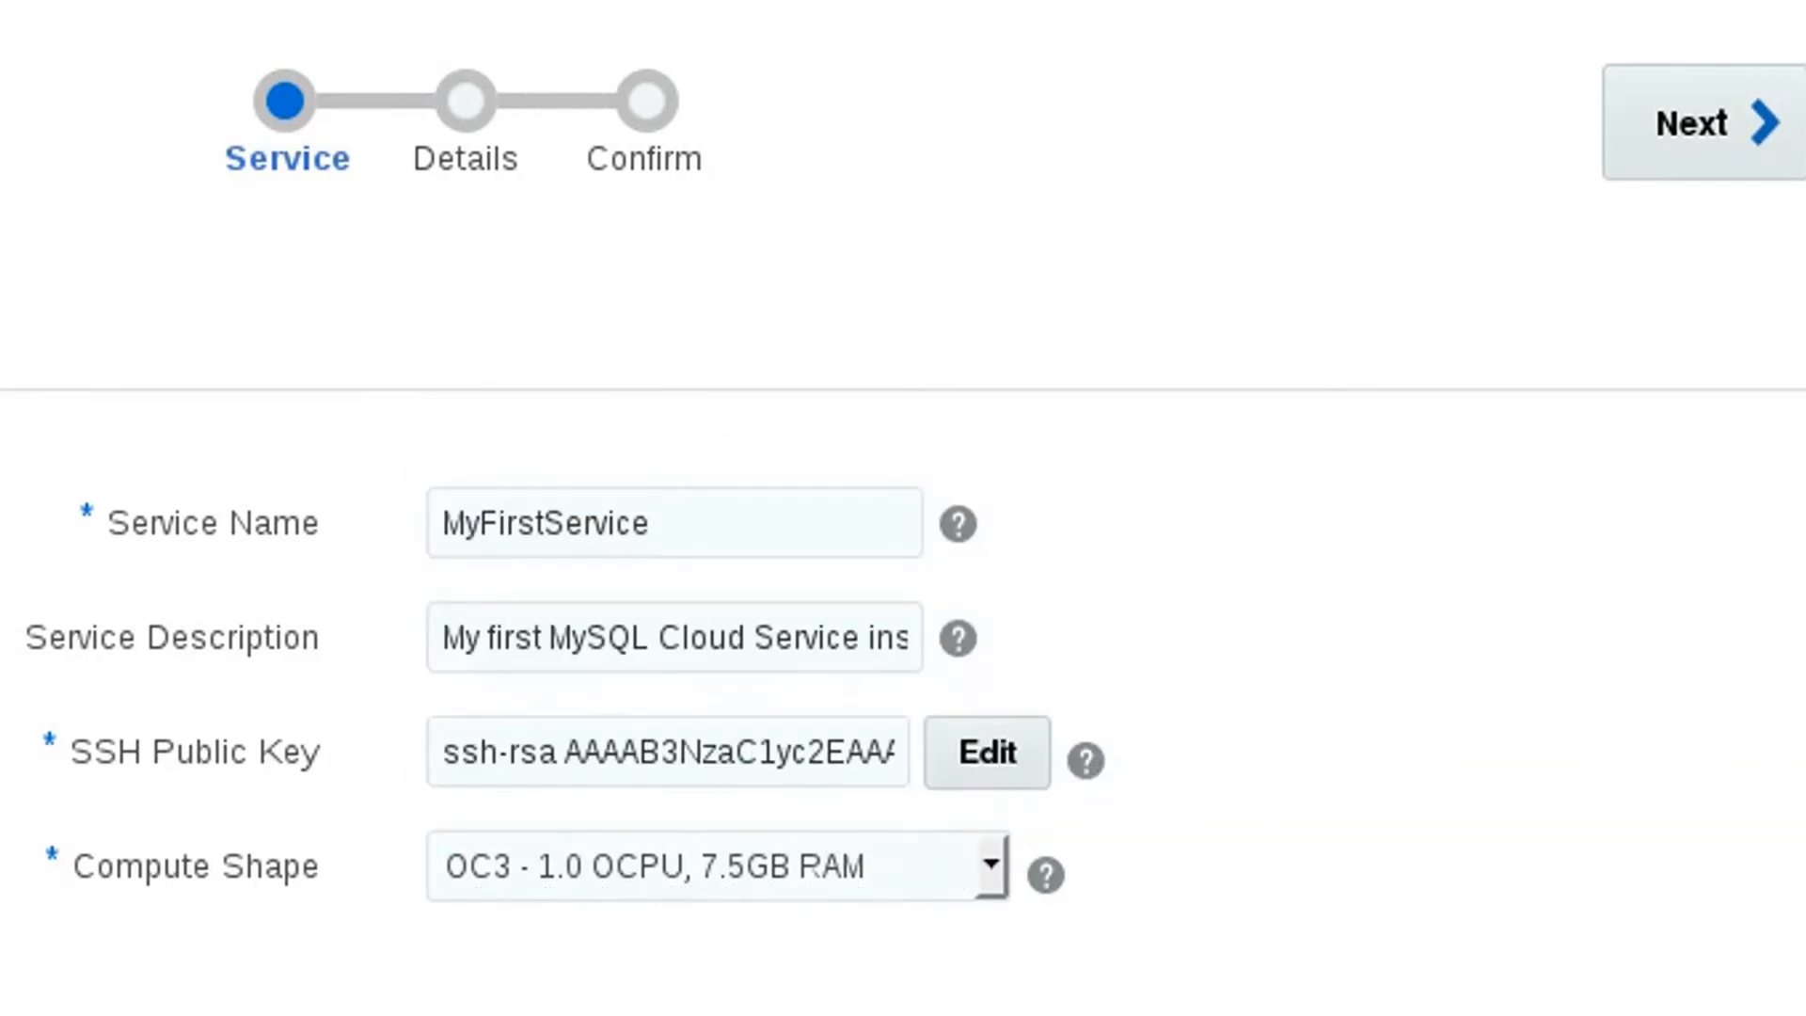
{"action": "key", "text": "Tab"}
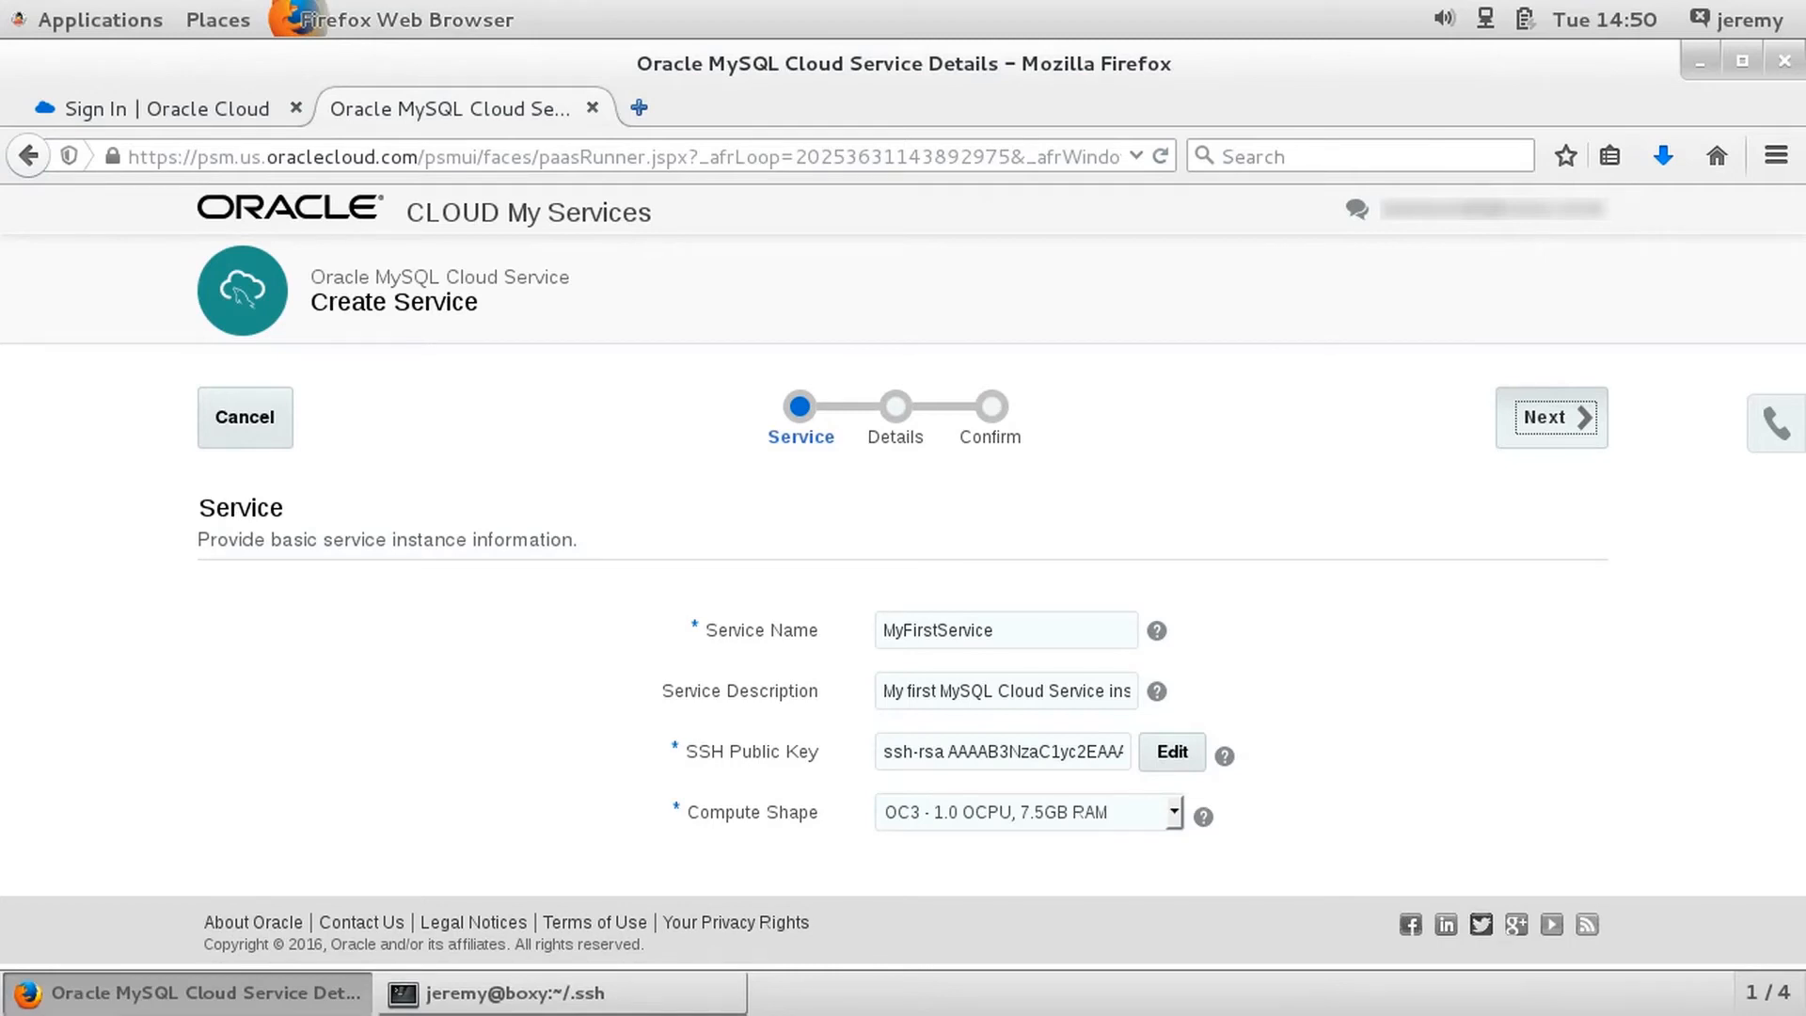
- Continue to the service details and enter and confirm the administration password for the root user
{"action": "key", "text": "Return"}
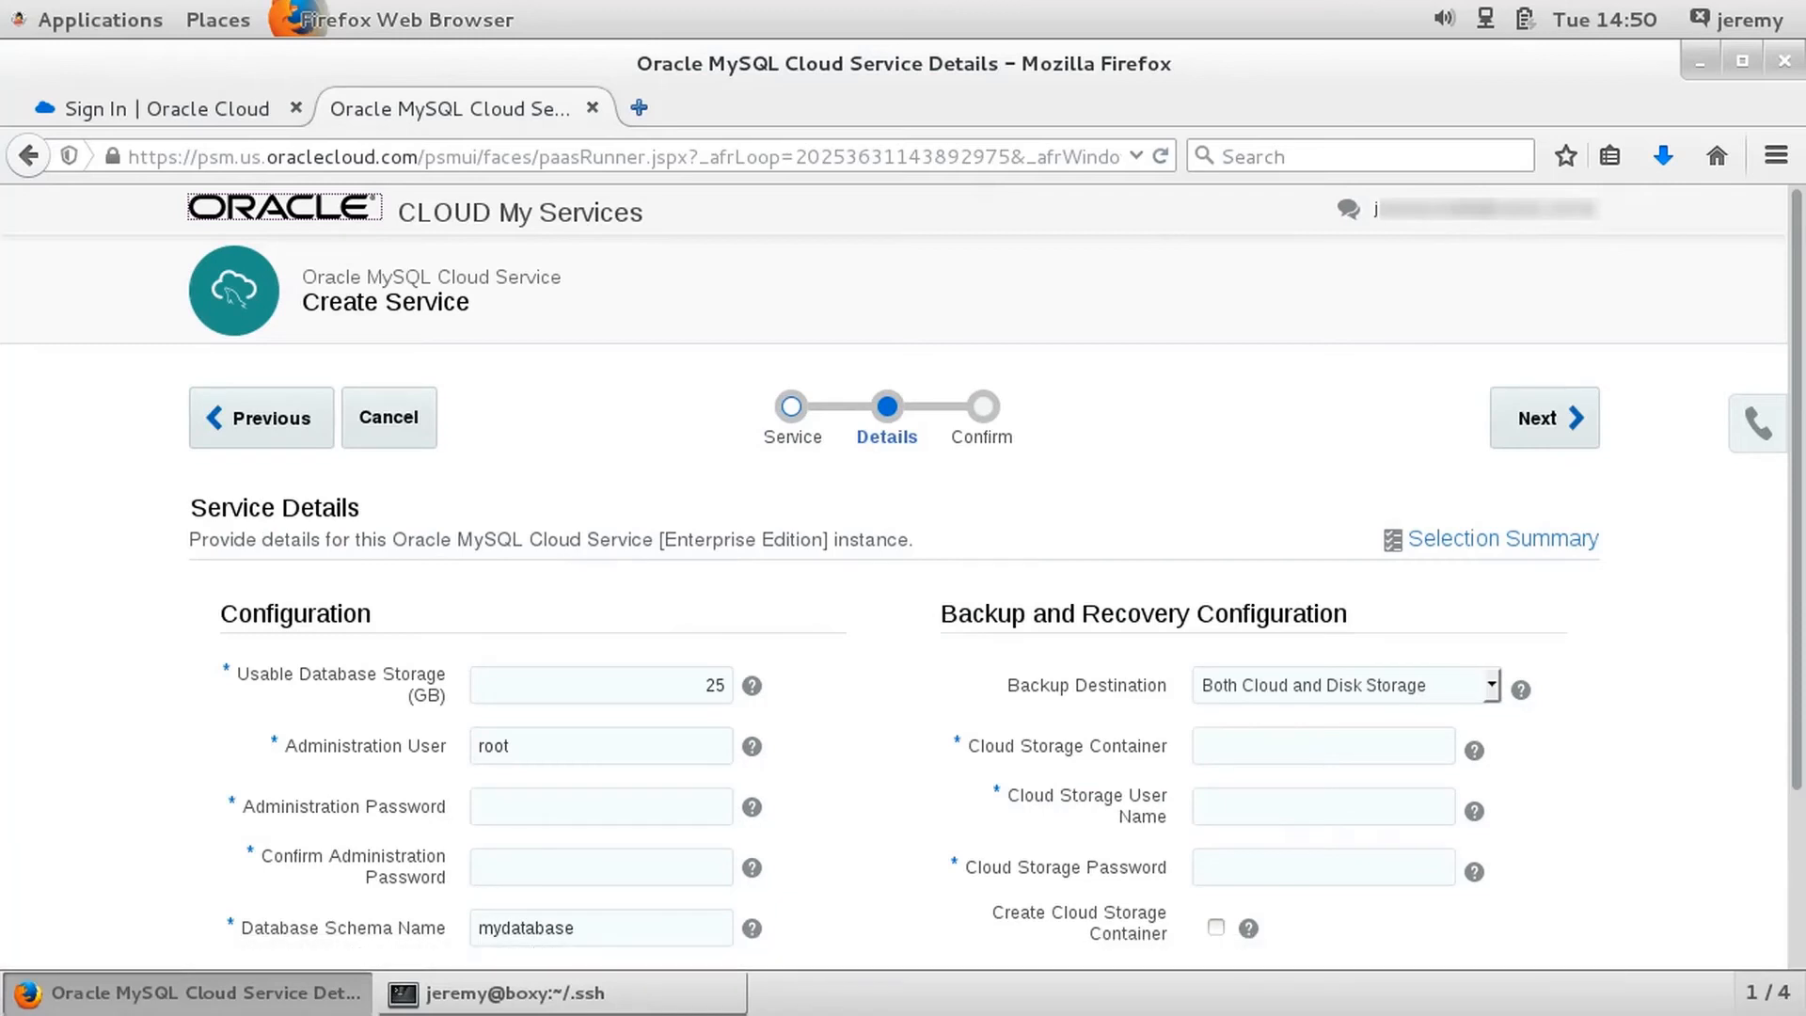
{"action": "scroll", "coordinate": [893, 578], "scroll_direction": "down", "scroll_amount": 3}
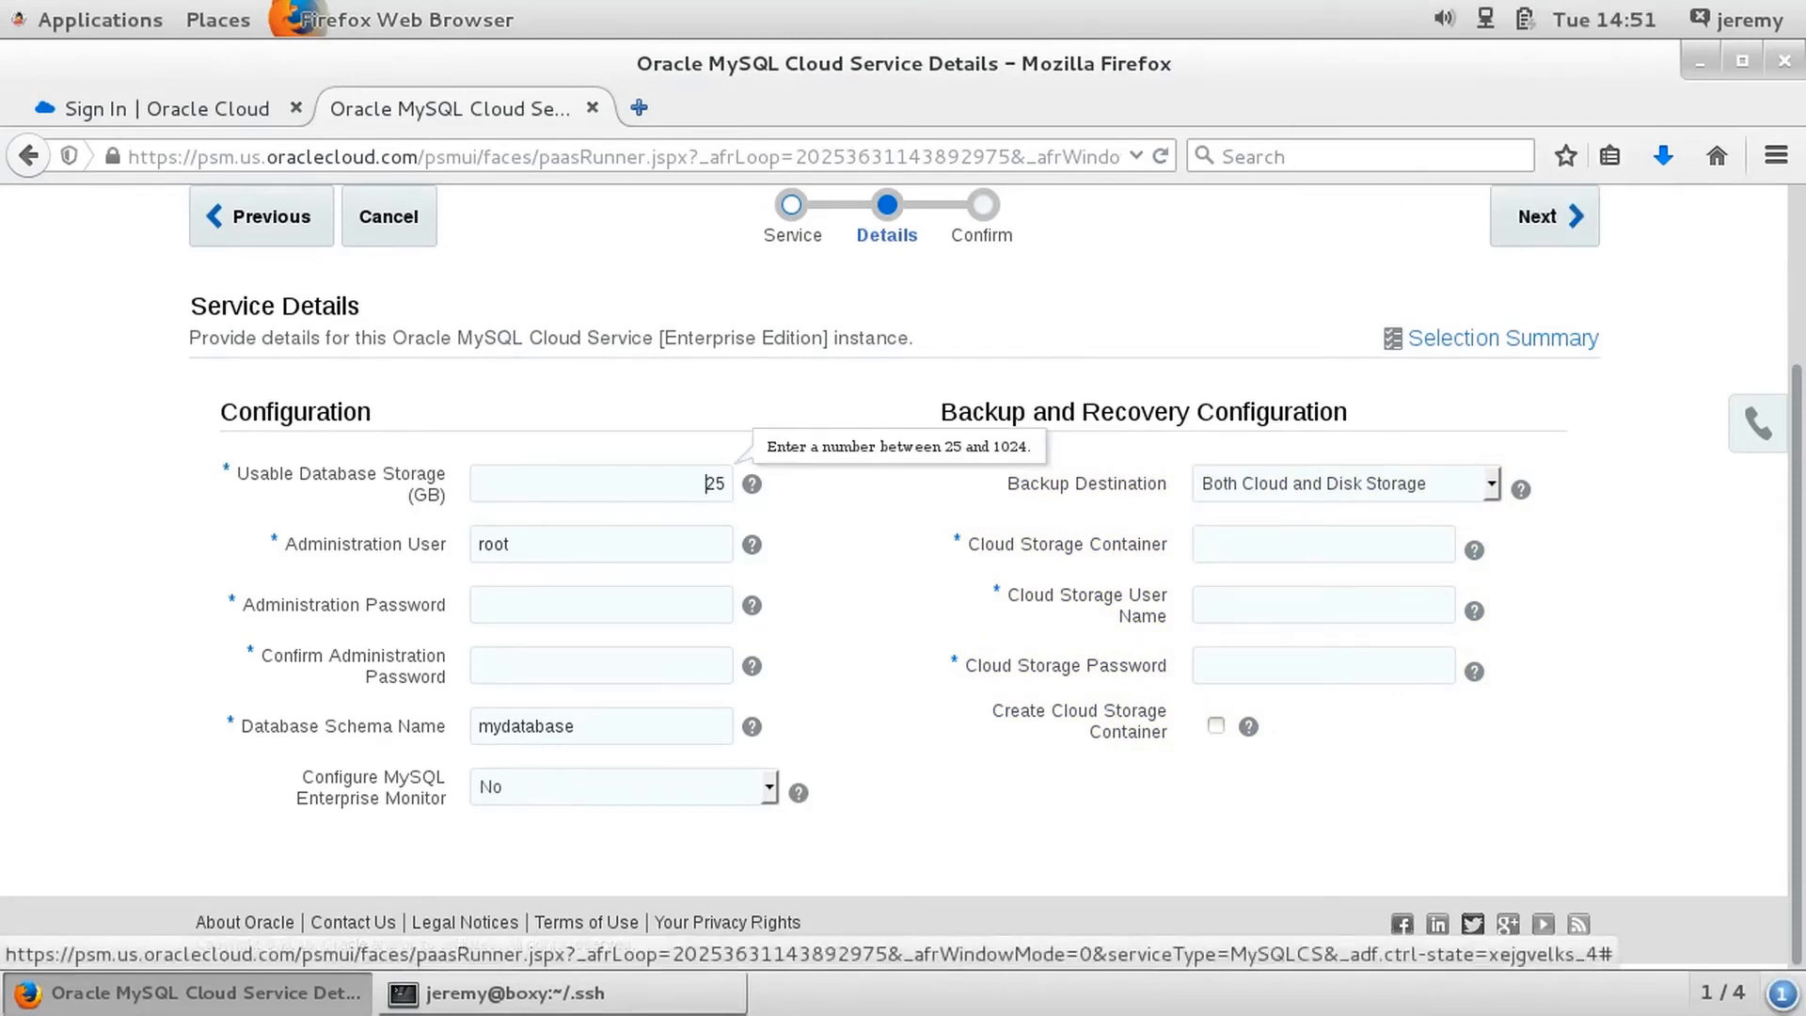
{"action": "left_click", "coordinate": [511, 544]}
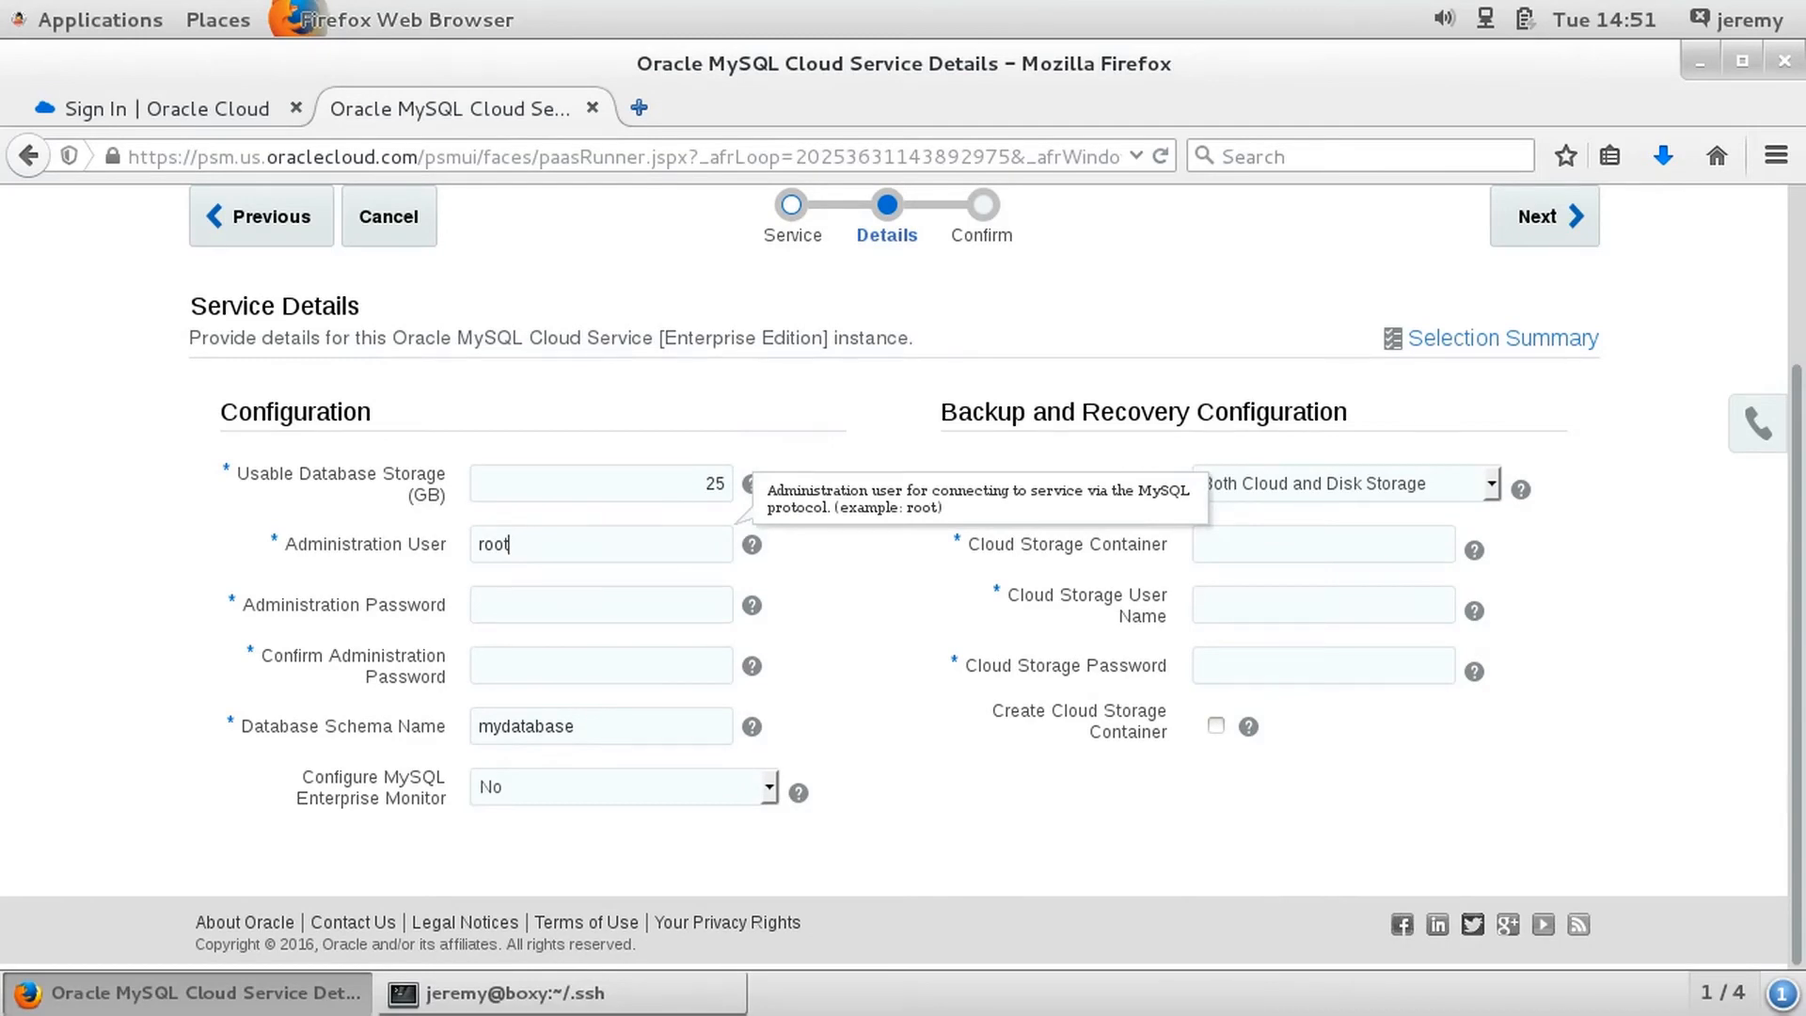
{"action": "key", "text": "Tab"}
{"action": "type", "text": "••"}
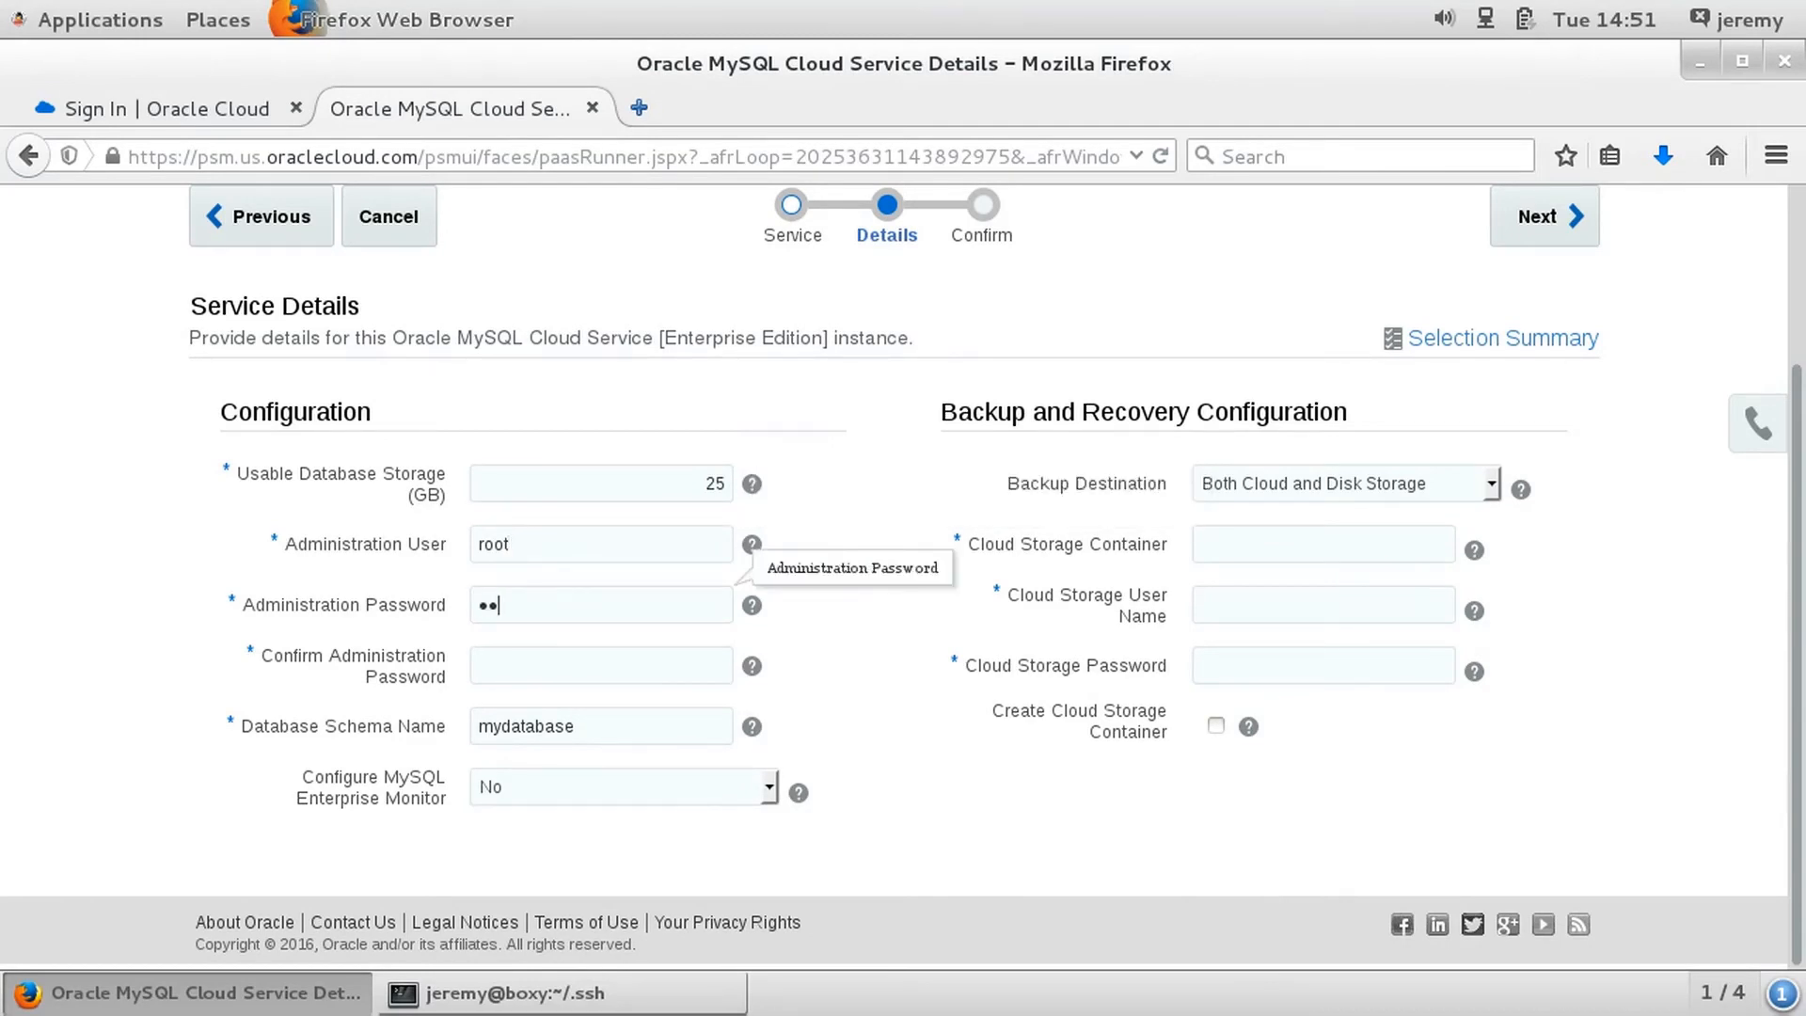
{"action": "type", "text": "•••••"}
{"action": "key", "text": "Tab"}
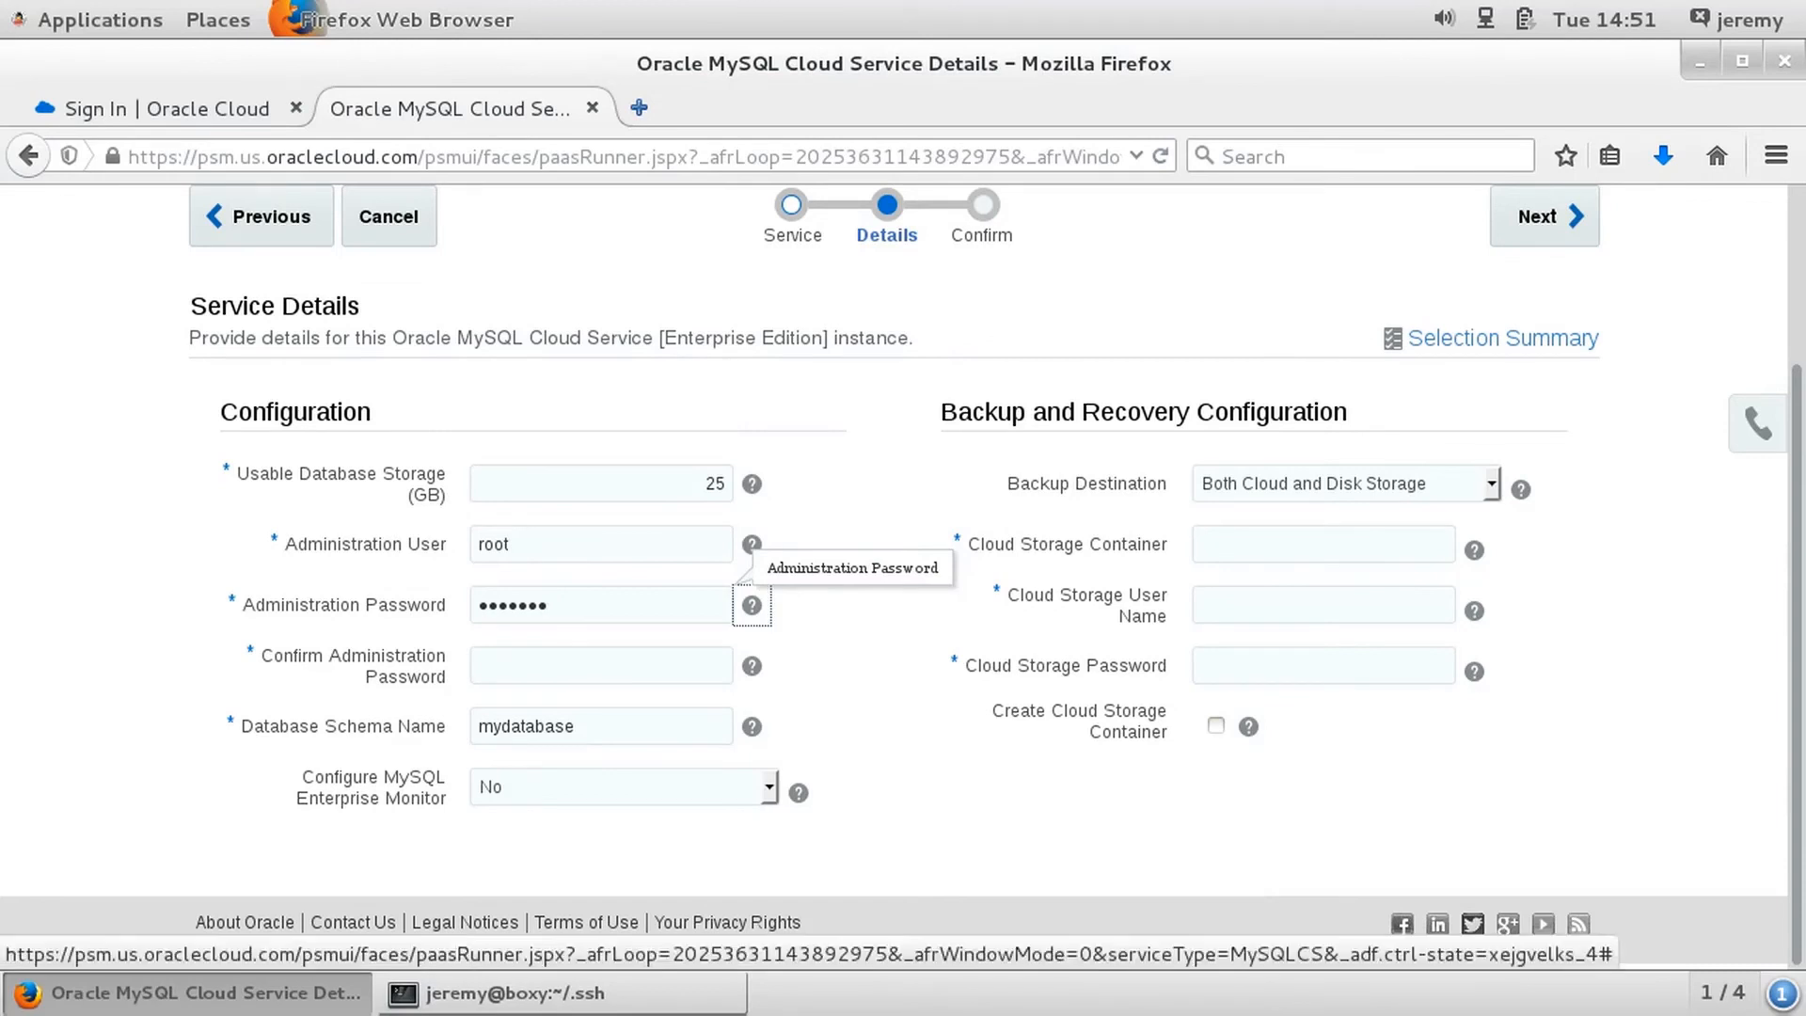
{"action": "key", "text": "Tab"}
{"action": "type", "text": "••••••"}
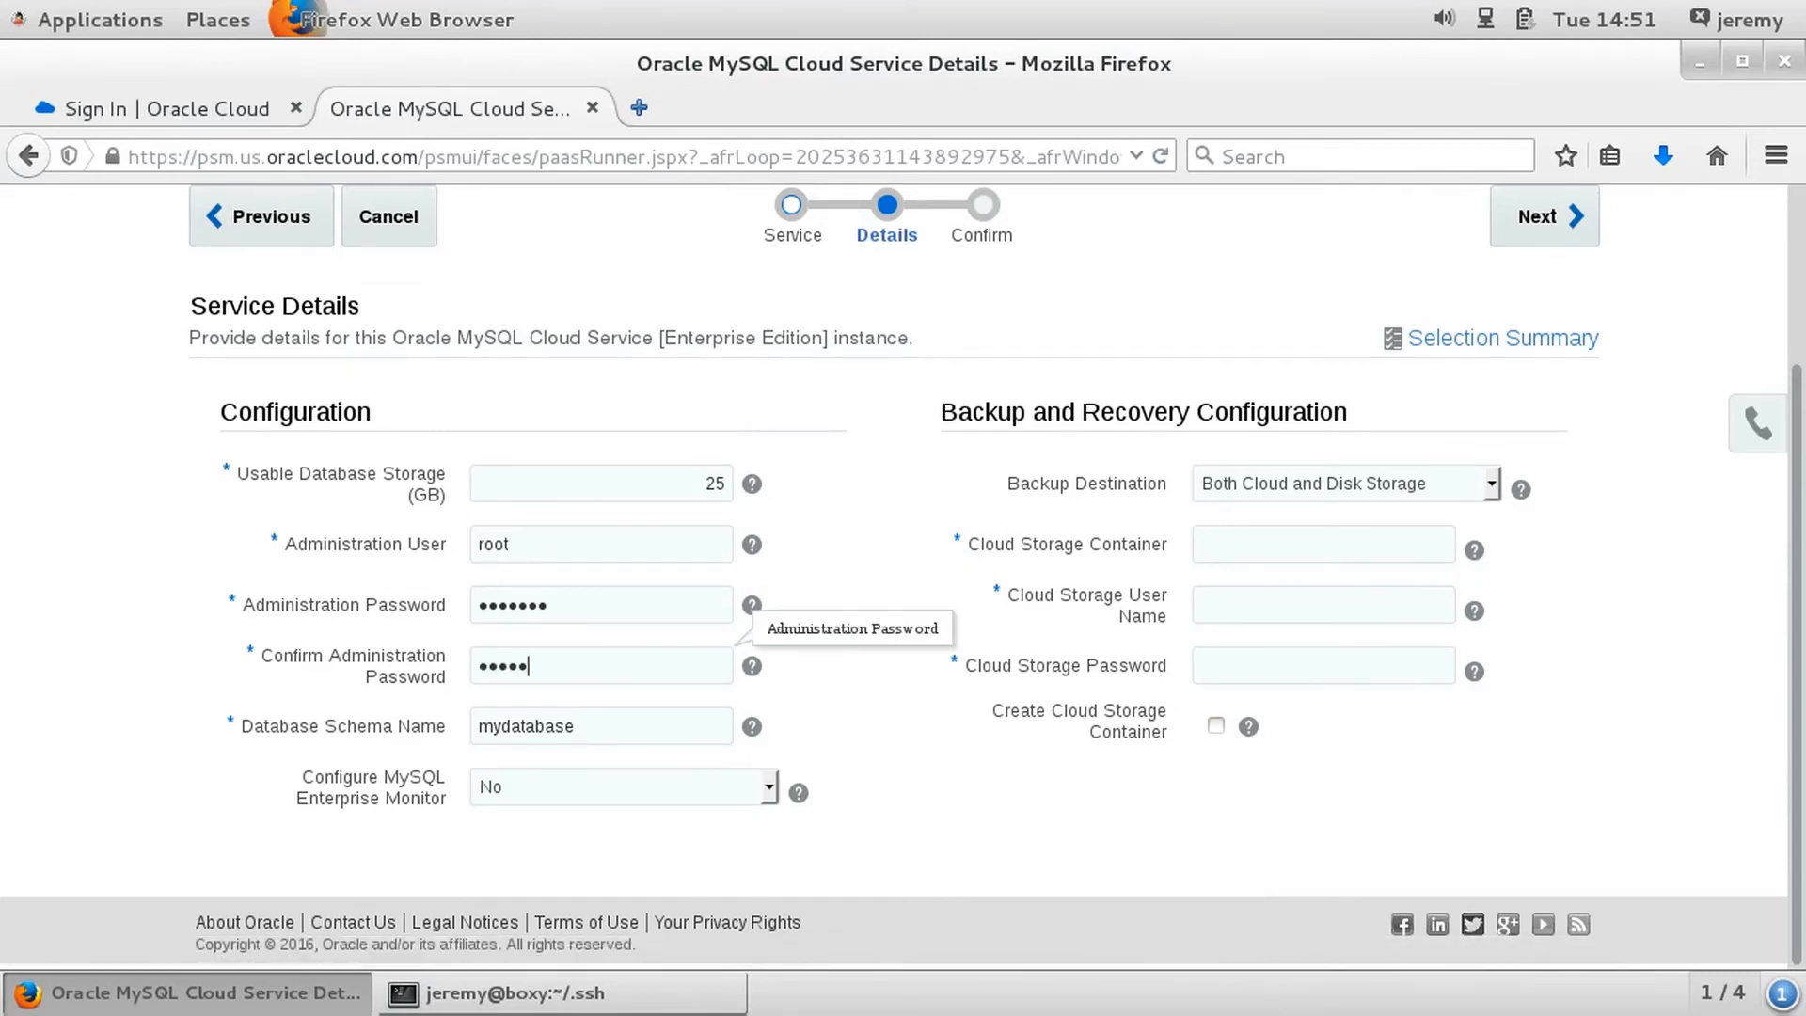
{"action": "type", "text": "•"}
- Set the database schema name to MyFirstDatabase and keep the MySQL Enterprise Monitor configuration at No
{"action": "left_click", "coordinate": [576, 726]}
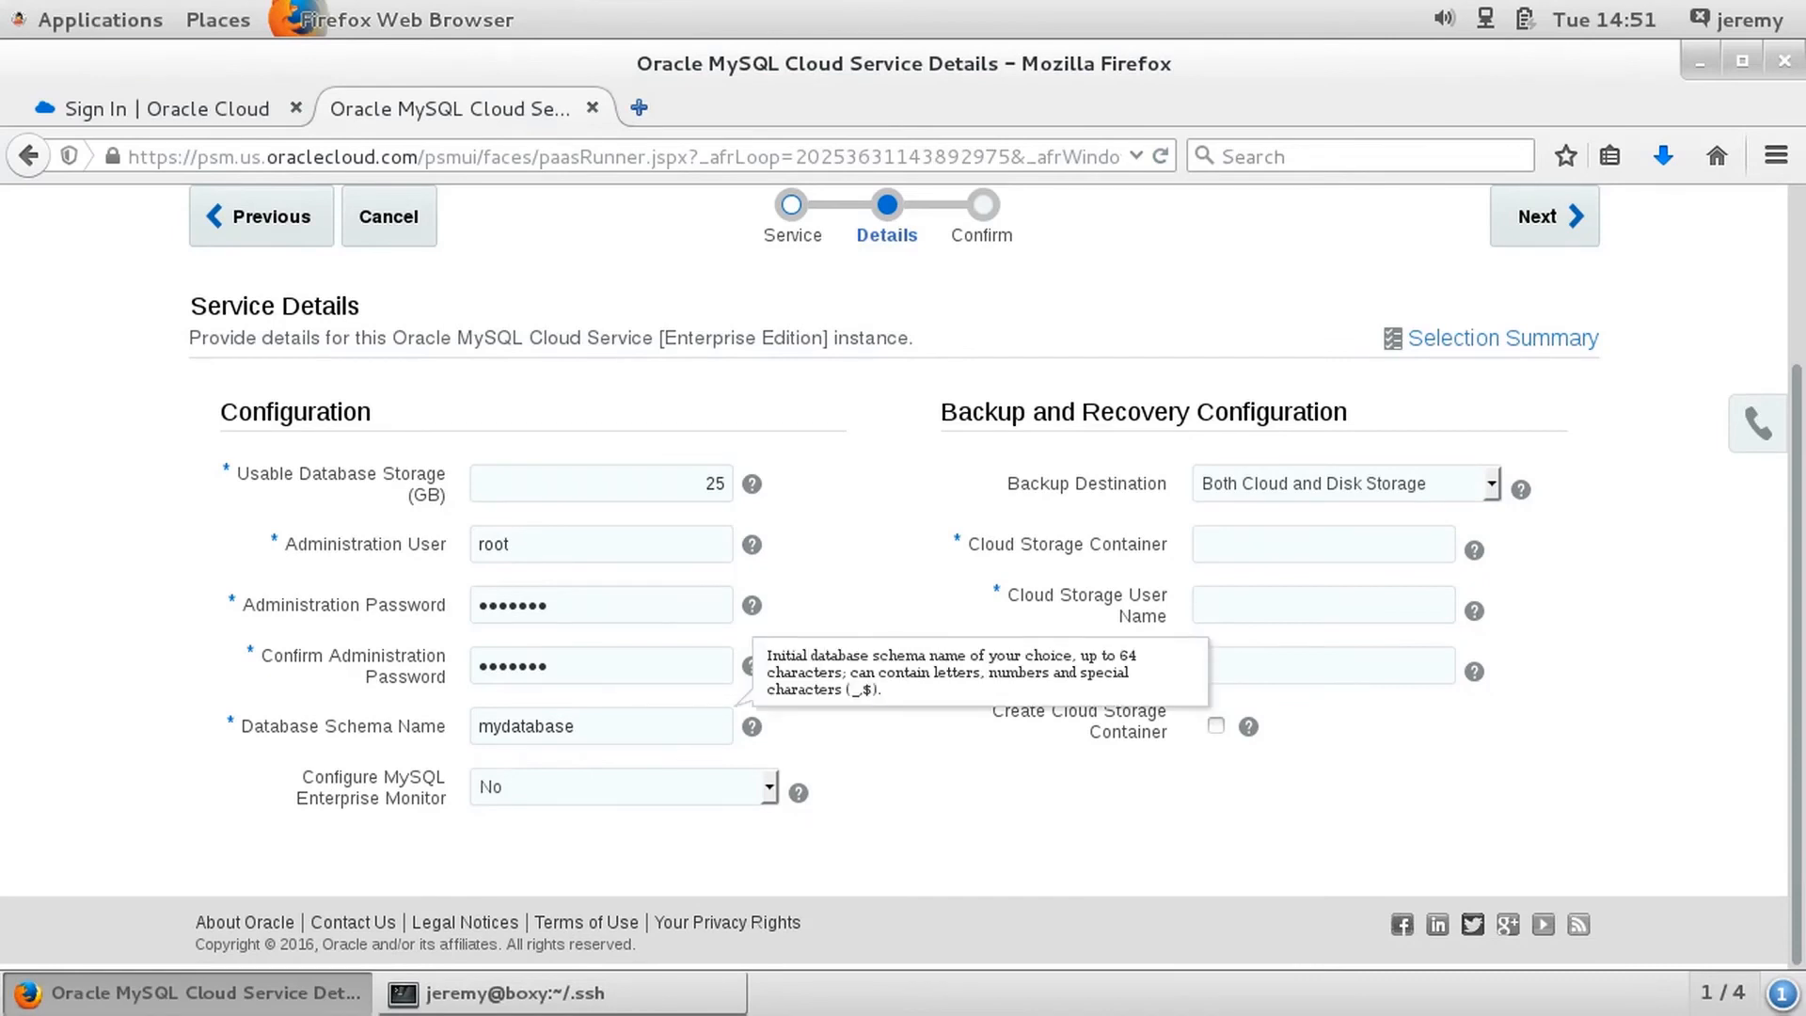
{"action": "key", "text": "ctrl+a"}
{"action": "type", "text": "MyFirstDatabase"}
{"action": "left_click", "coordinate": [624, 787]}
{"action": "left_click", "coordinate": [624, 816]}
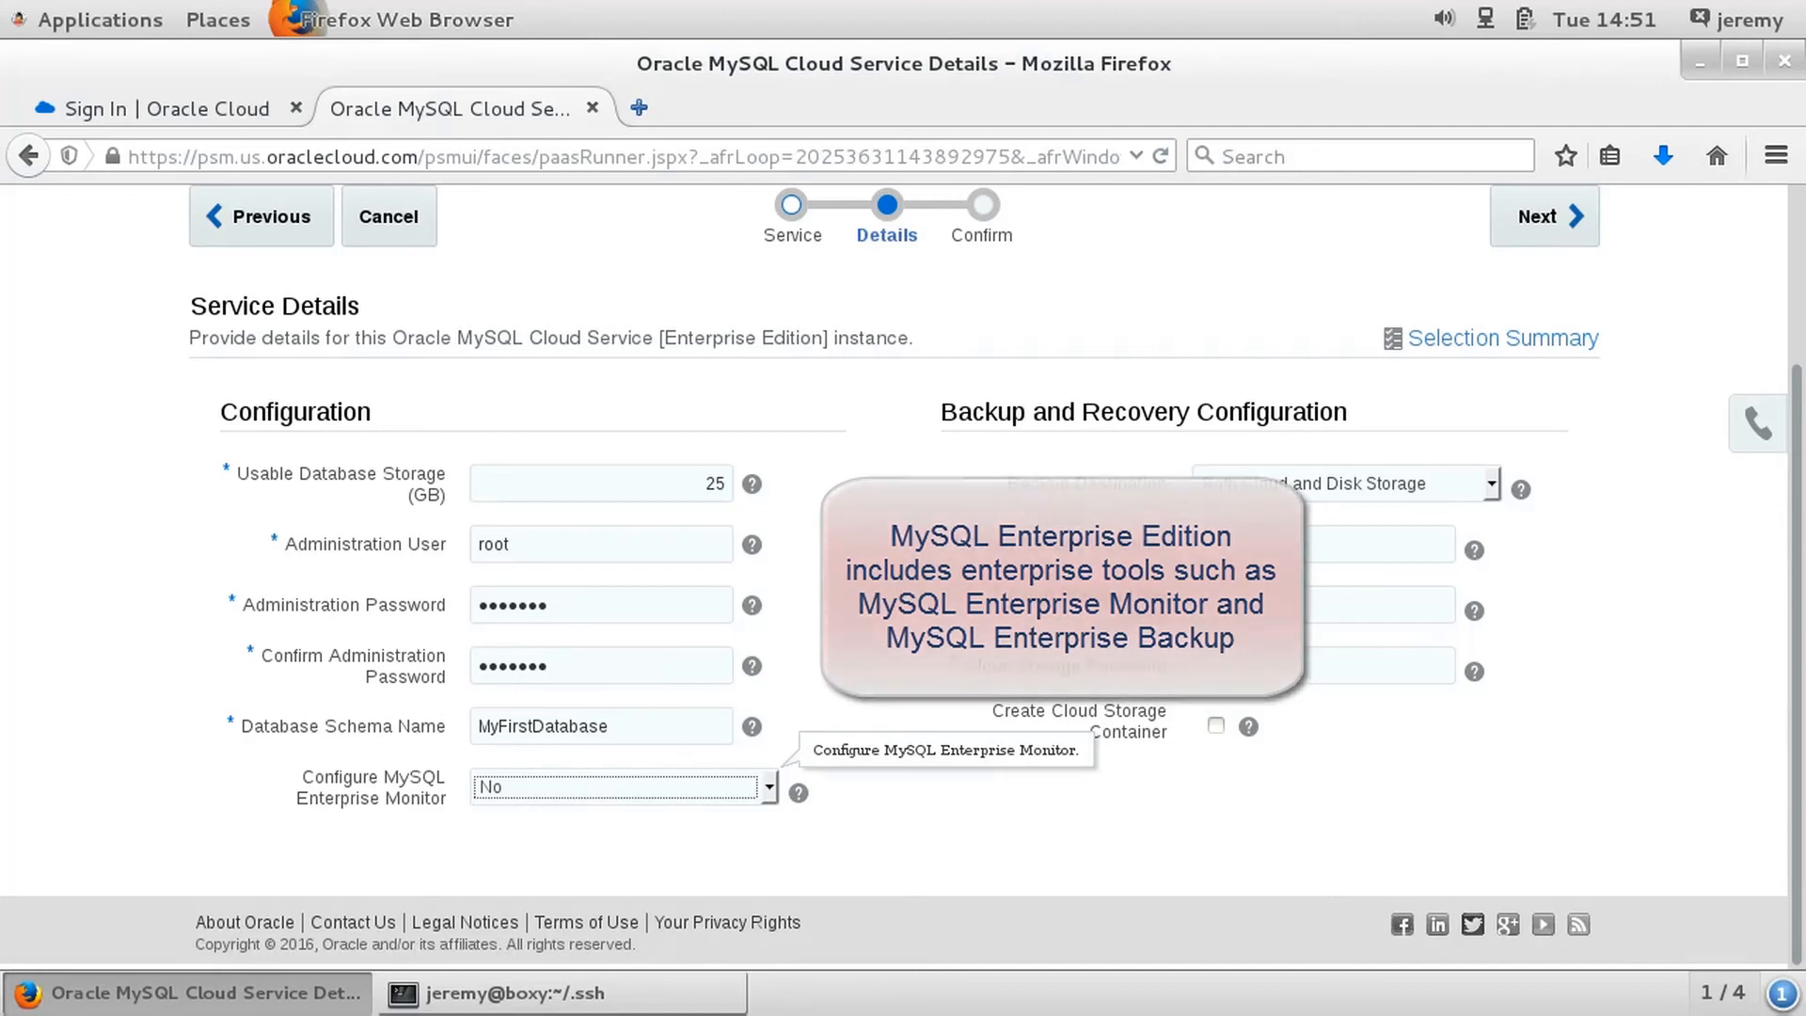
- Examine the backup destination options and the cloud storage container, user name and password fields for Both Cloud and Disk Storage
{"action": "left_click", "coordinate": [1347, 484]}
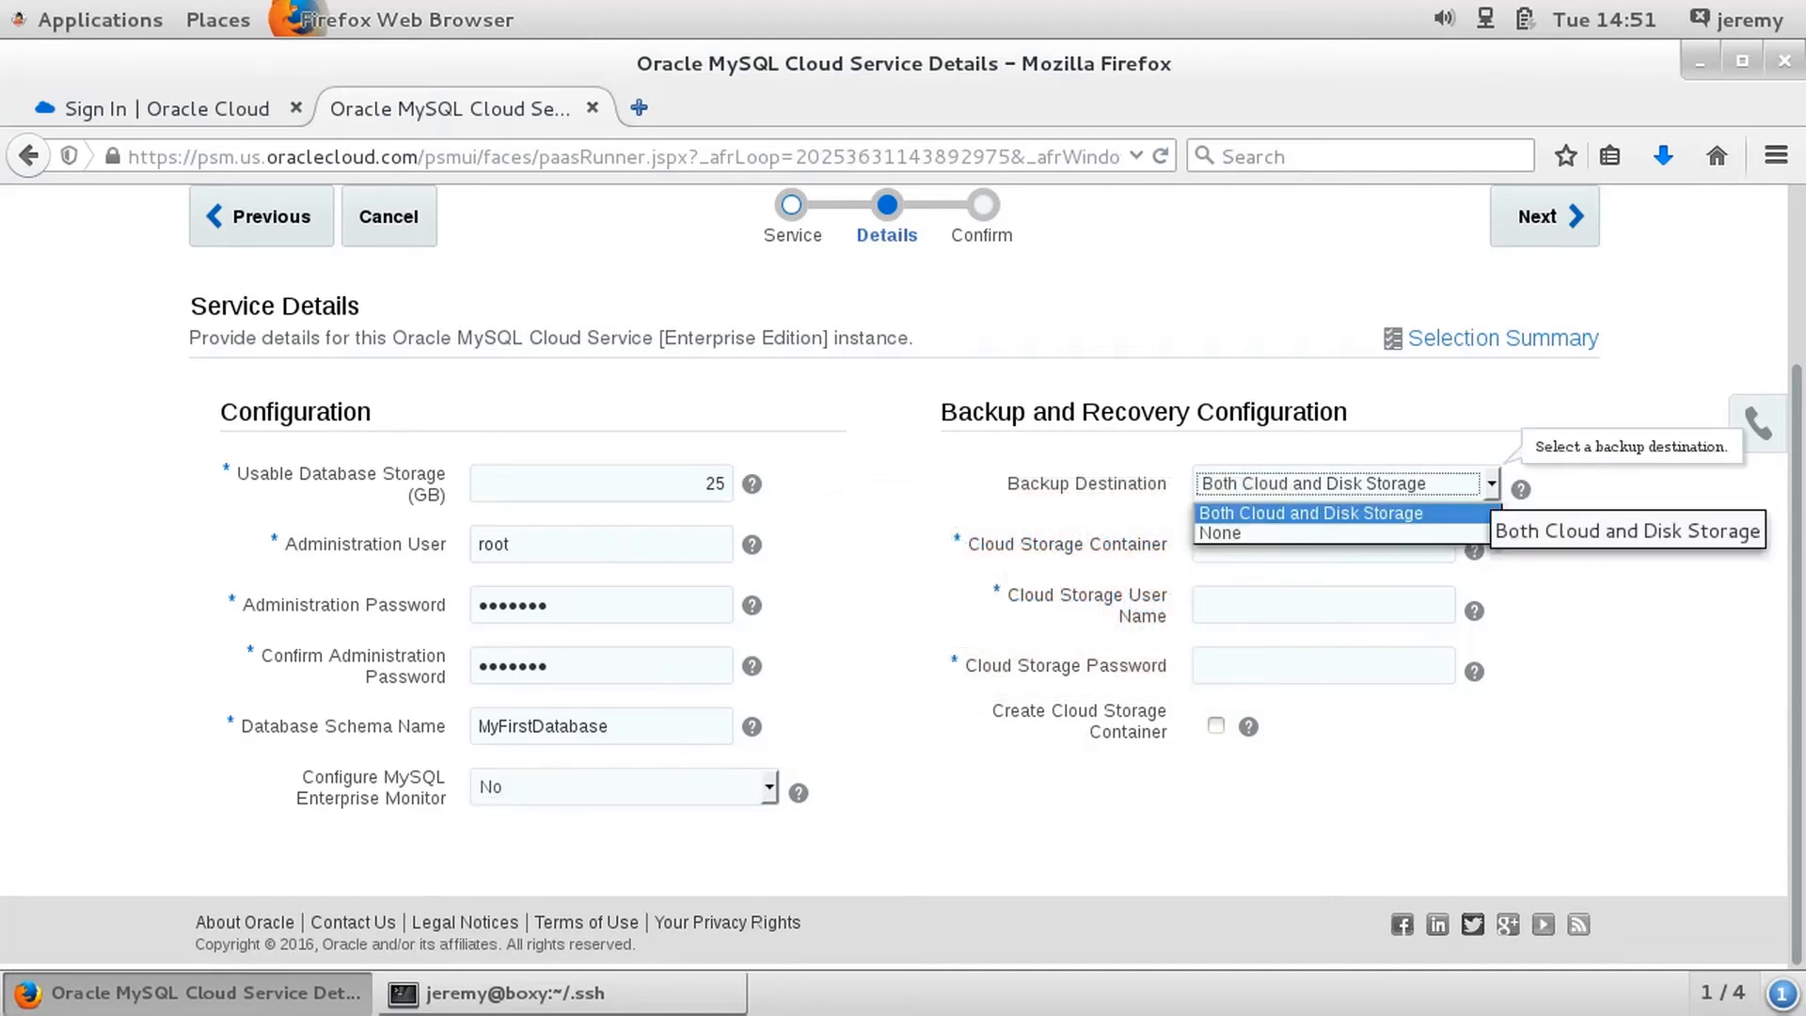
{"action": "left_click", "coordinate": [1311, 514]}
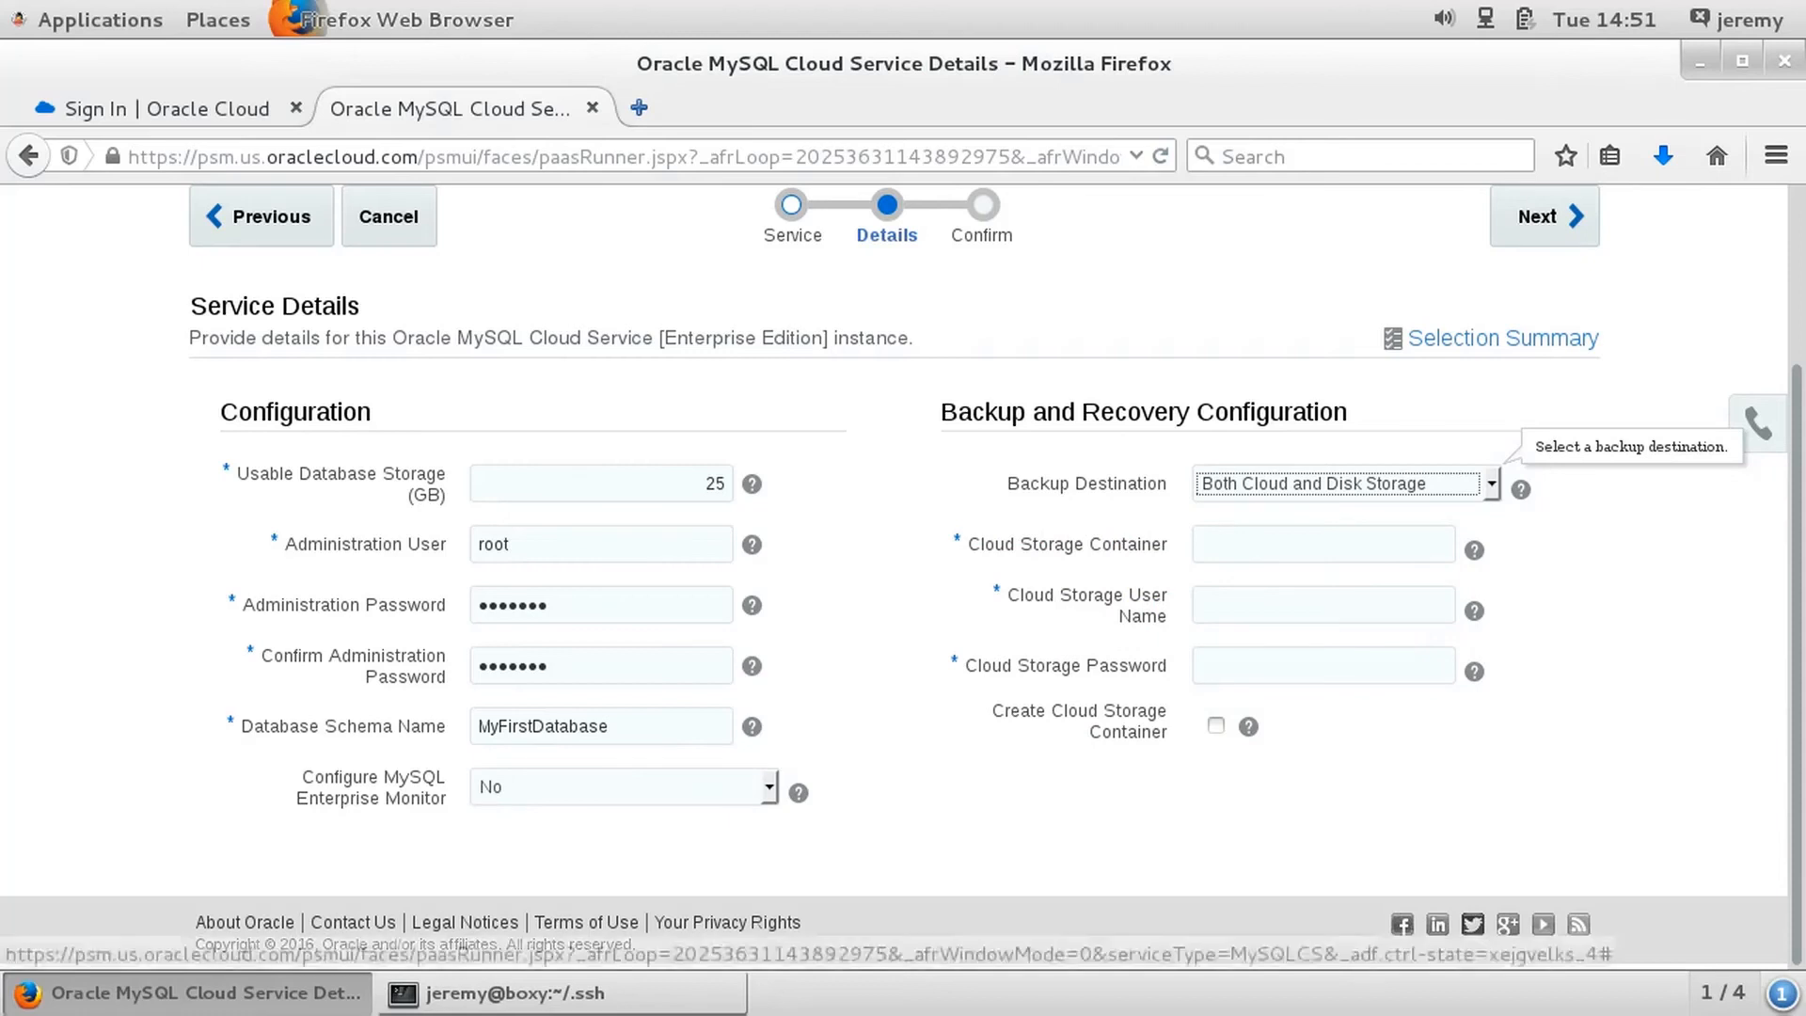
{"action": "left_click", "coordinate": [1323, 545]}
{"action": "left_click", "coordinate": [1323, 605]}
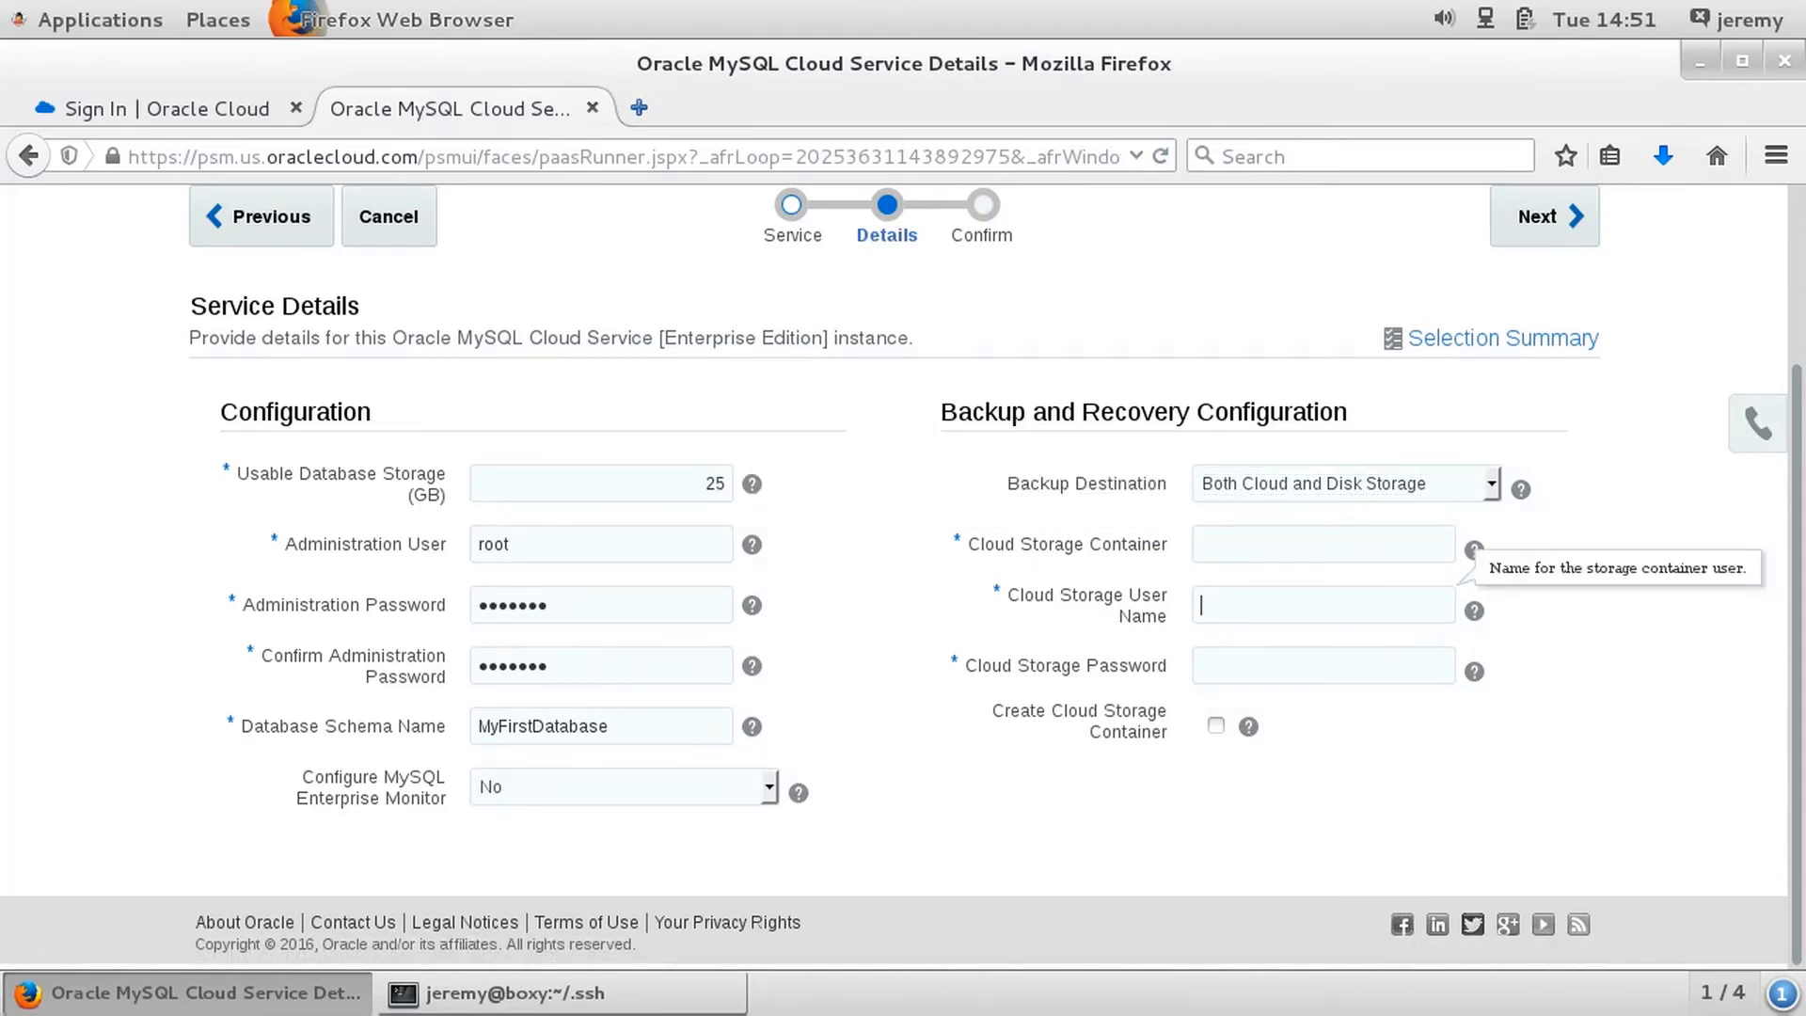
{"action": "left_click", "coordinate": [1323, 666]}
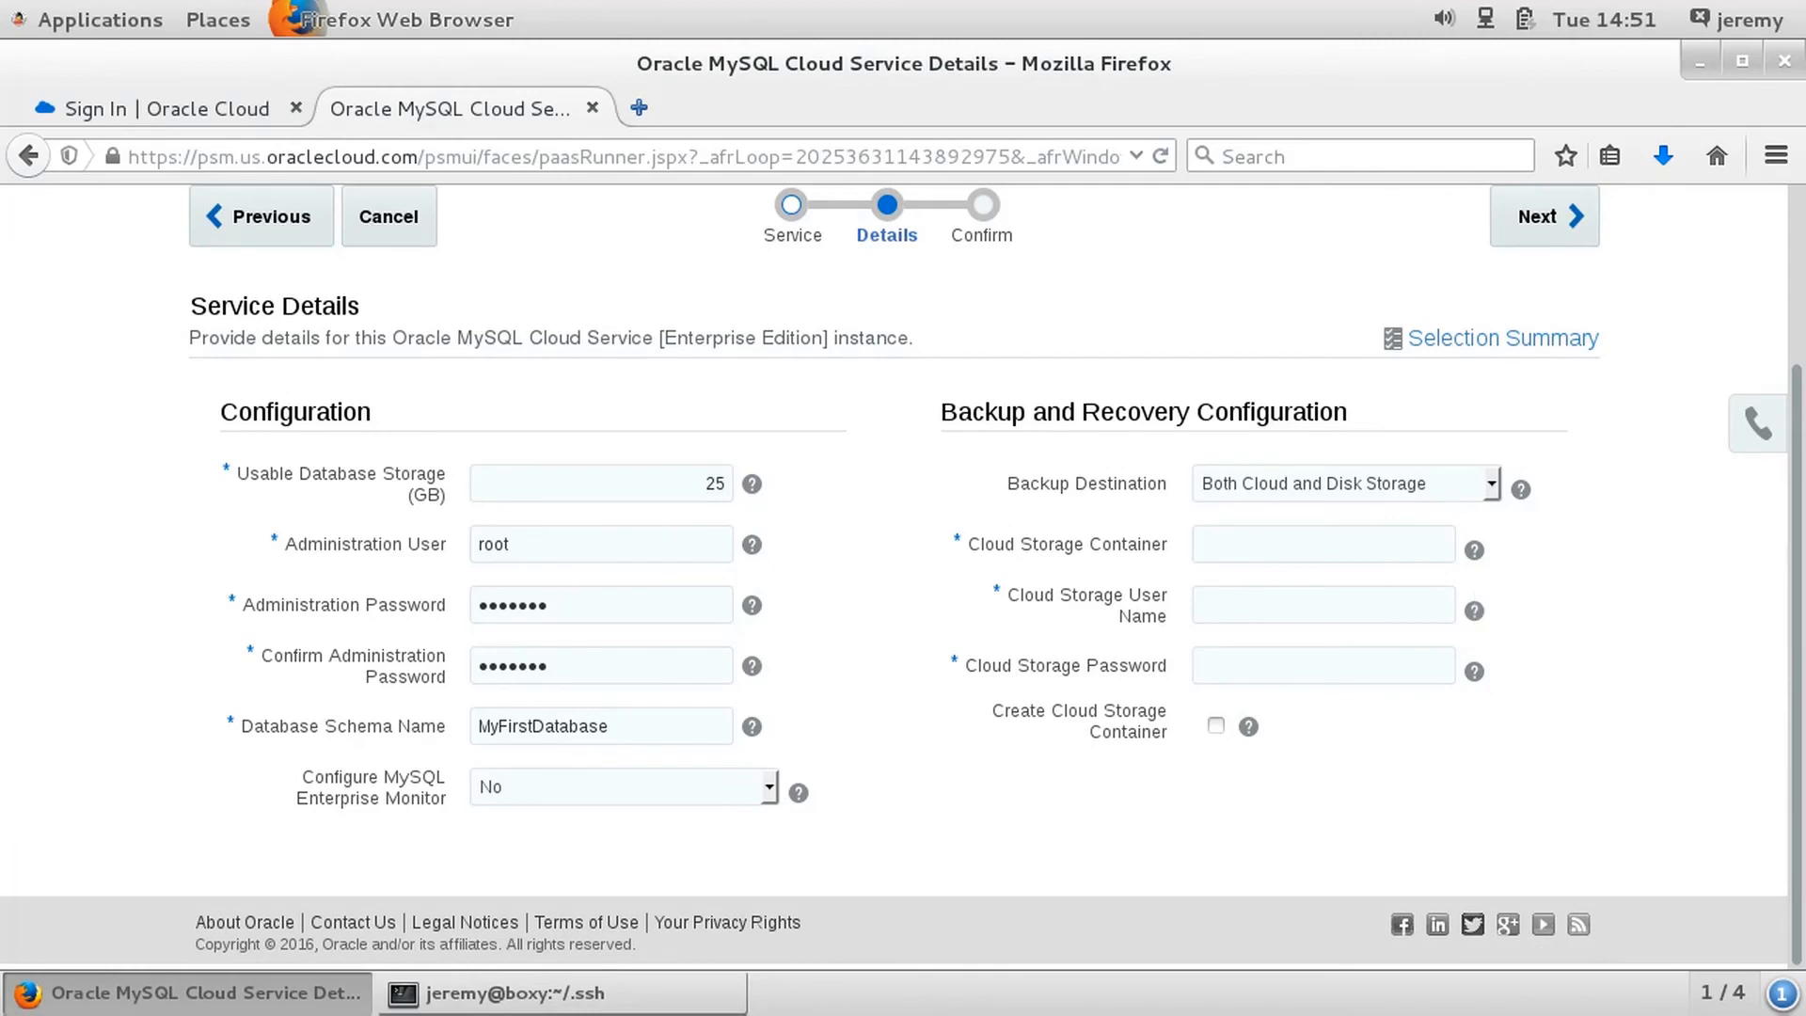
- Set the backup destination to None and proceed to the confirmation page
{"action": "left_click", "coordinate": [1345, 484]}
{"action": "left_click", "coordinate": [1317, 533]}
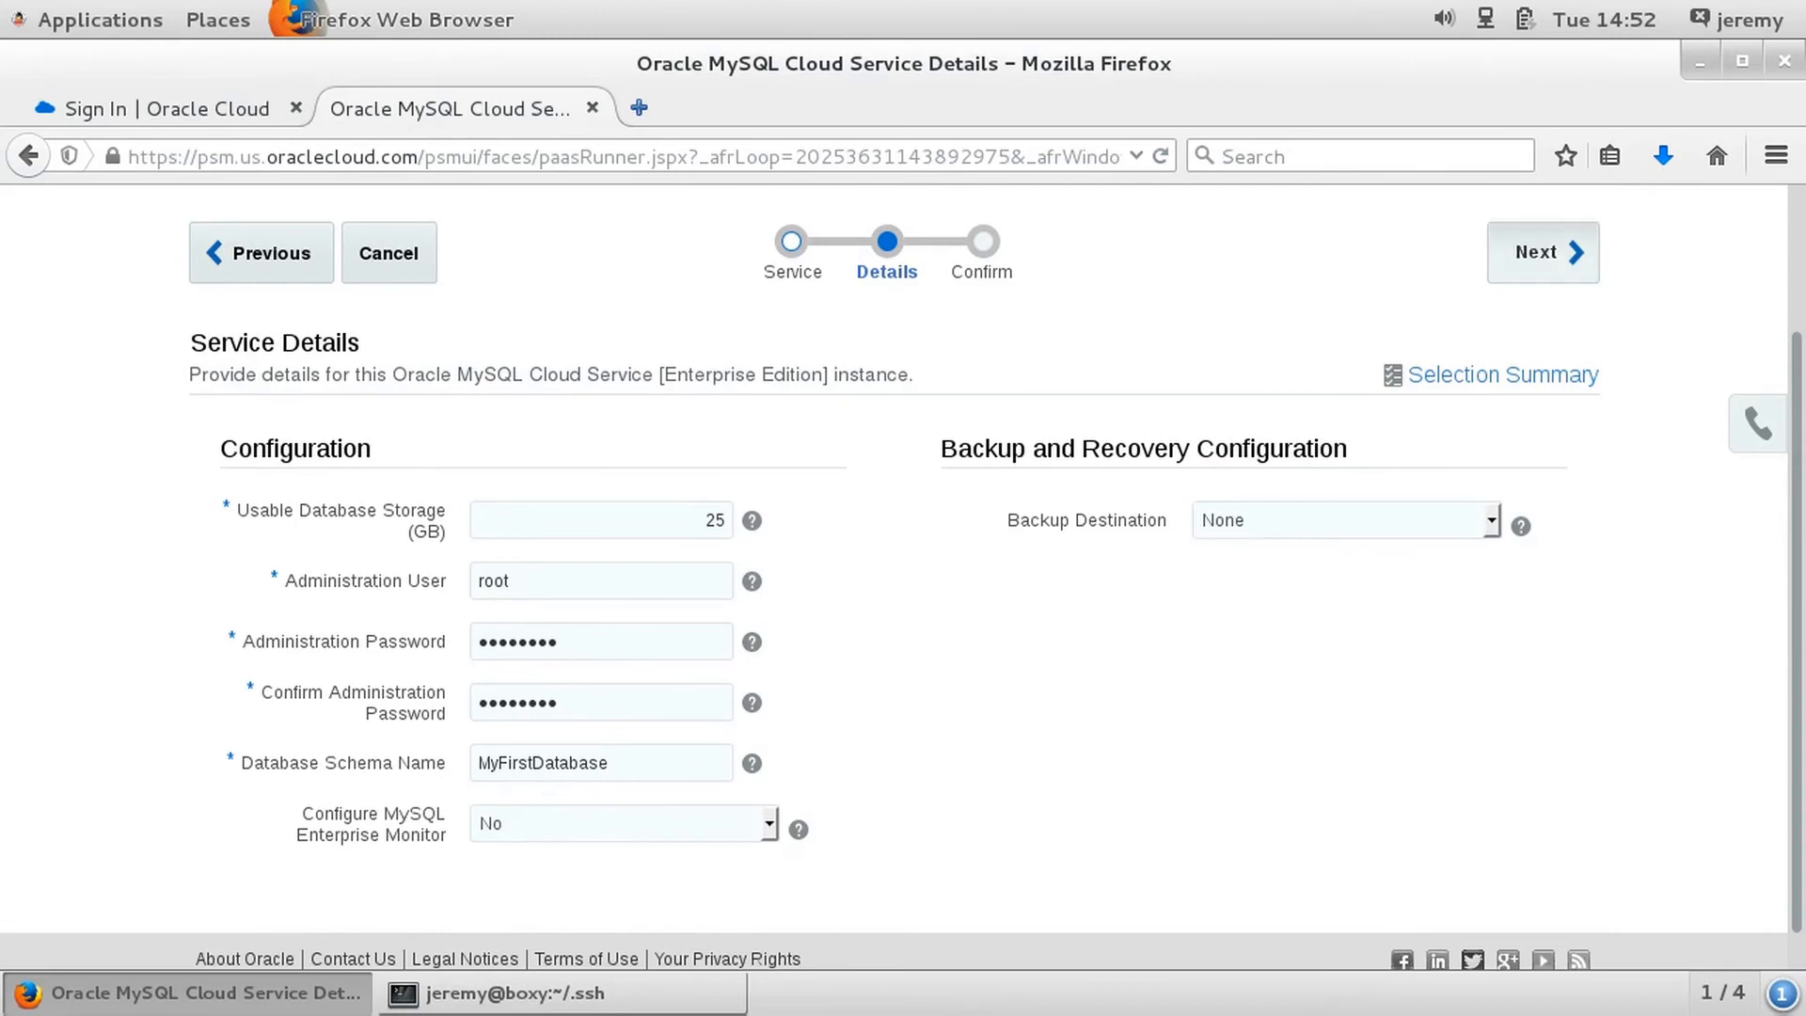
{"action": "left_click", "coordinate": [1545, 252]}
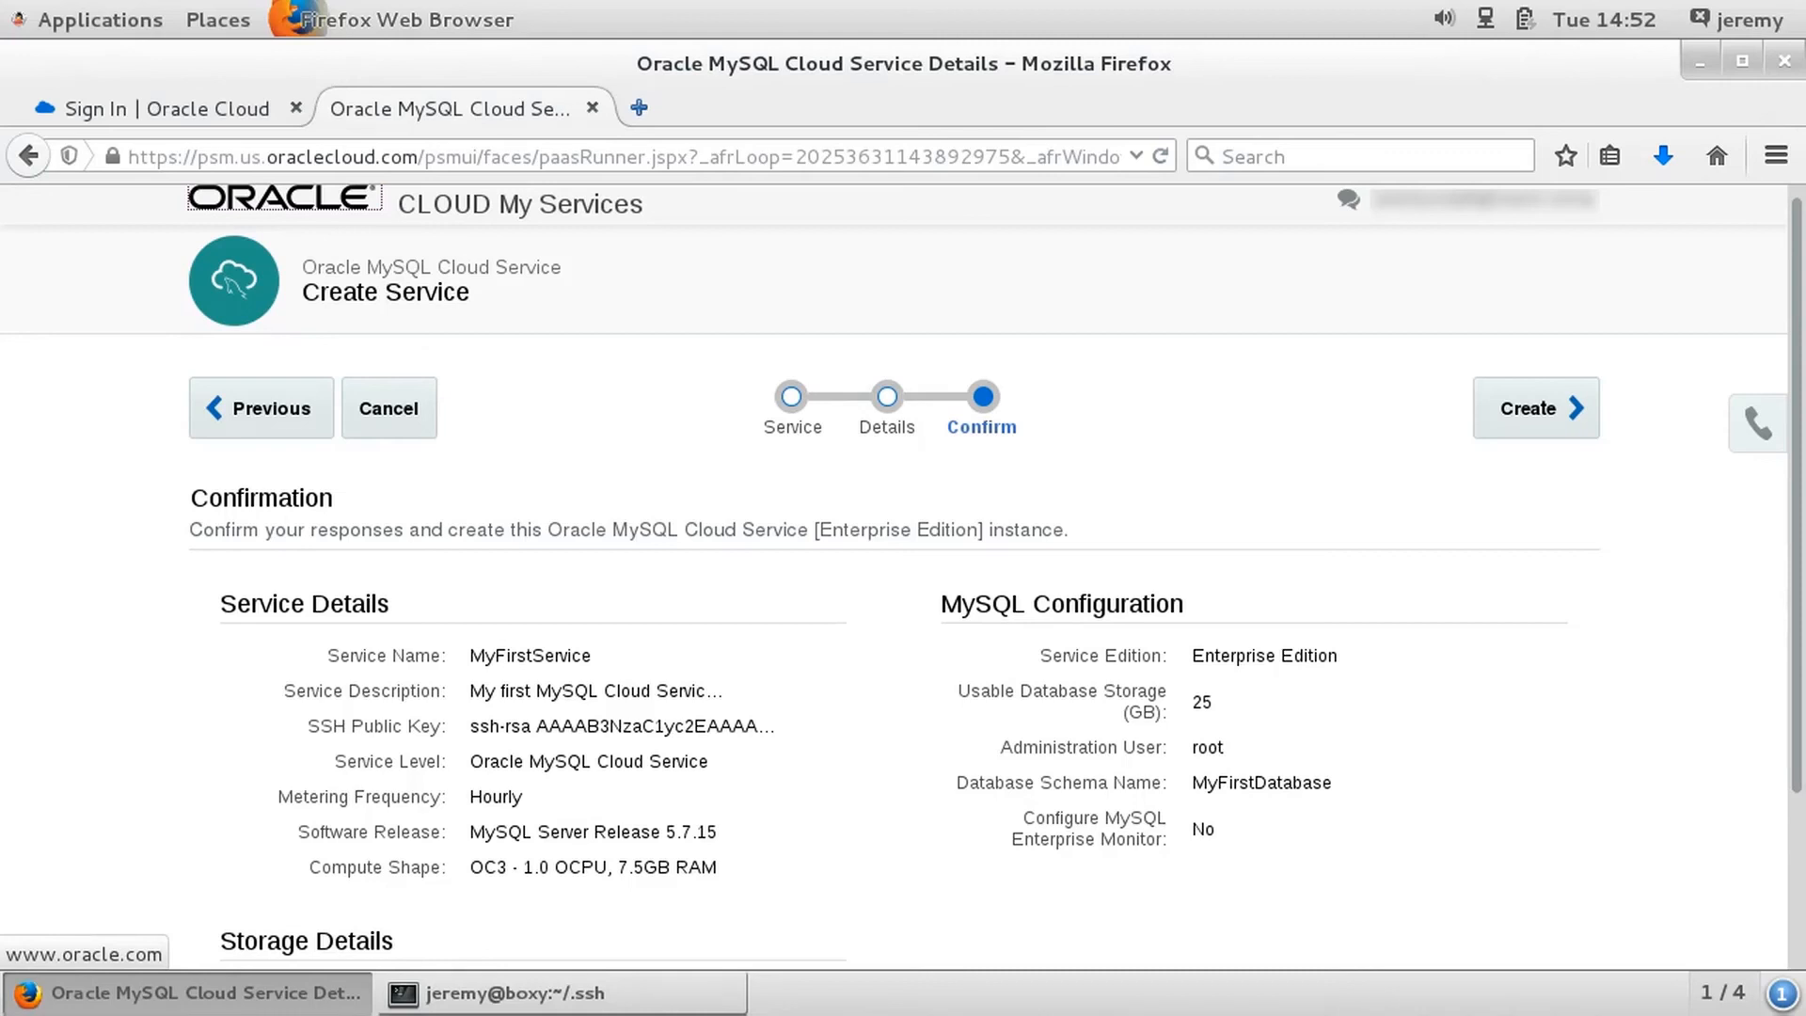
- Review the service, MySQL and storage settings on the confirmation page and create the service instance
{"action": "scroll", "coordinate": [903, 573], "scroll_direction": "down", "scroll_amount": 1}
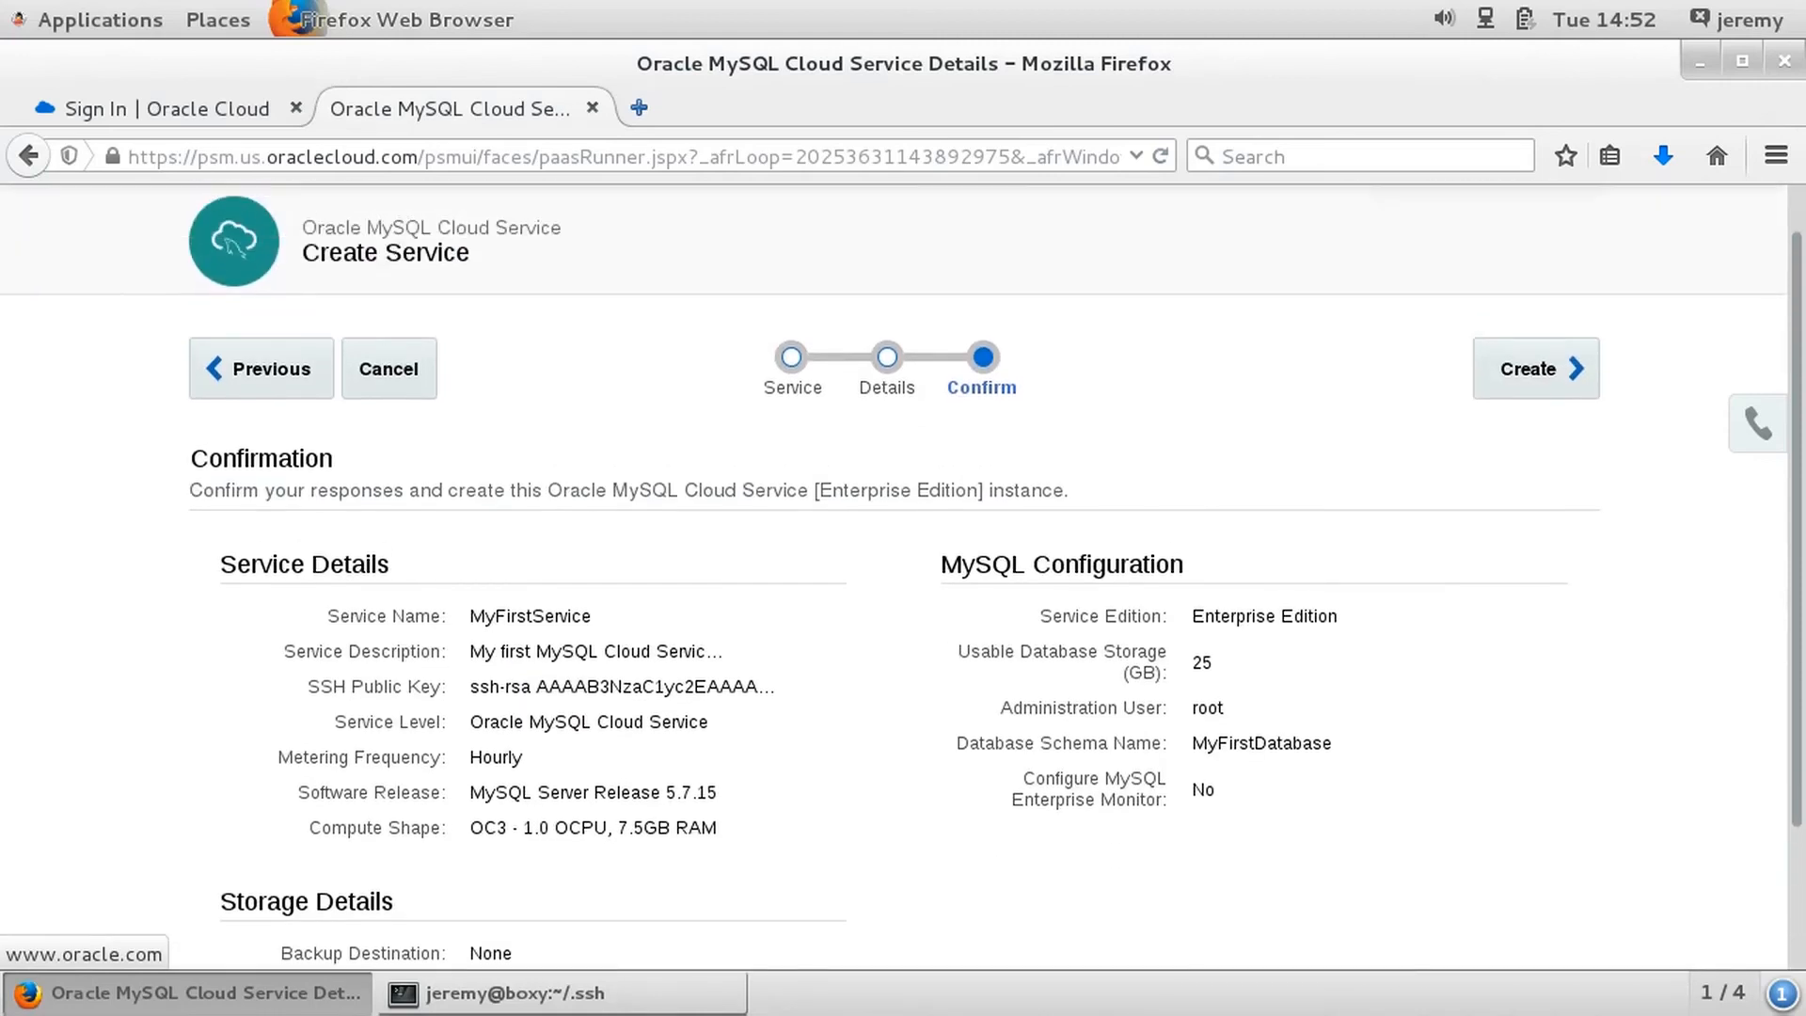
{"action": "scroll", "coordinate": [903, 574], "scroll_direction": "up", "scroll_amount": 1}
{"action": "left_click", "coordinate": [1534, 418]}
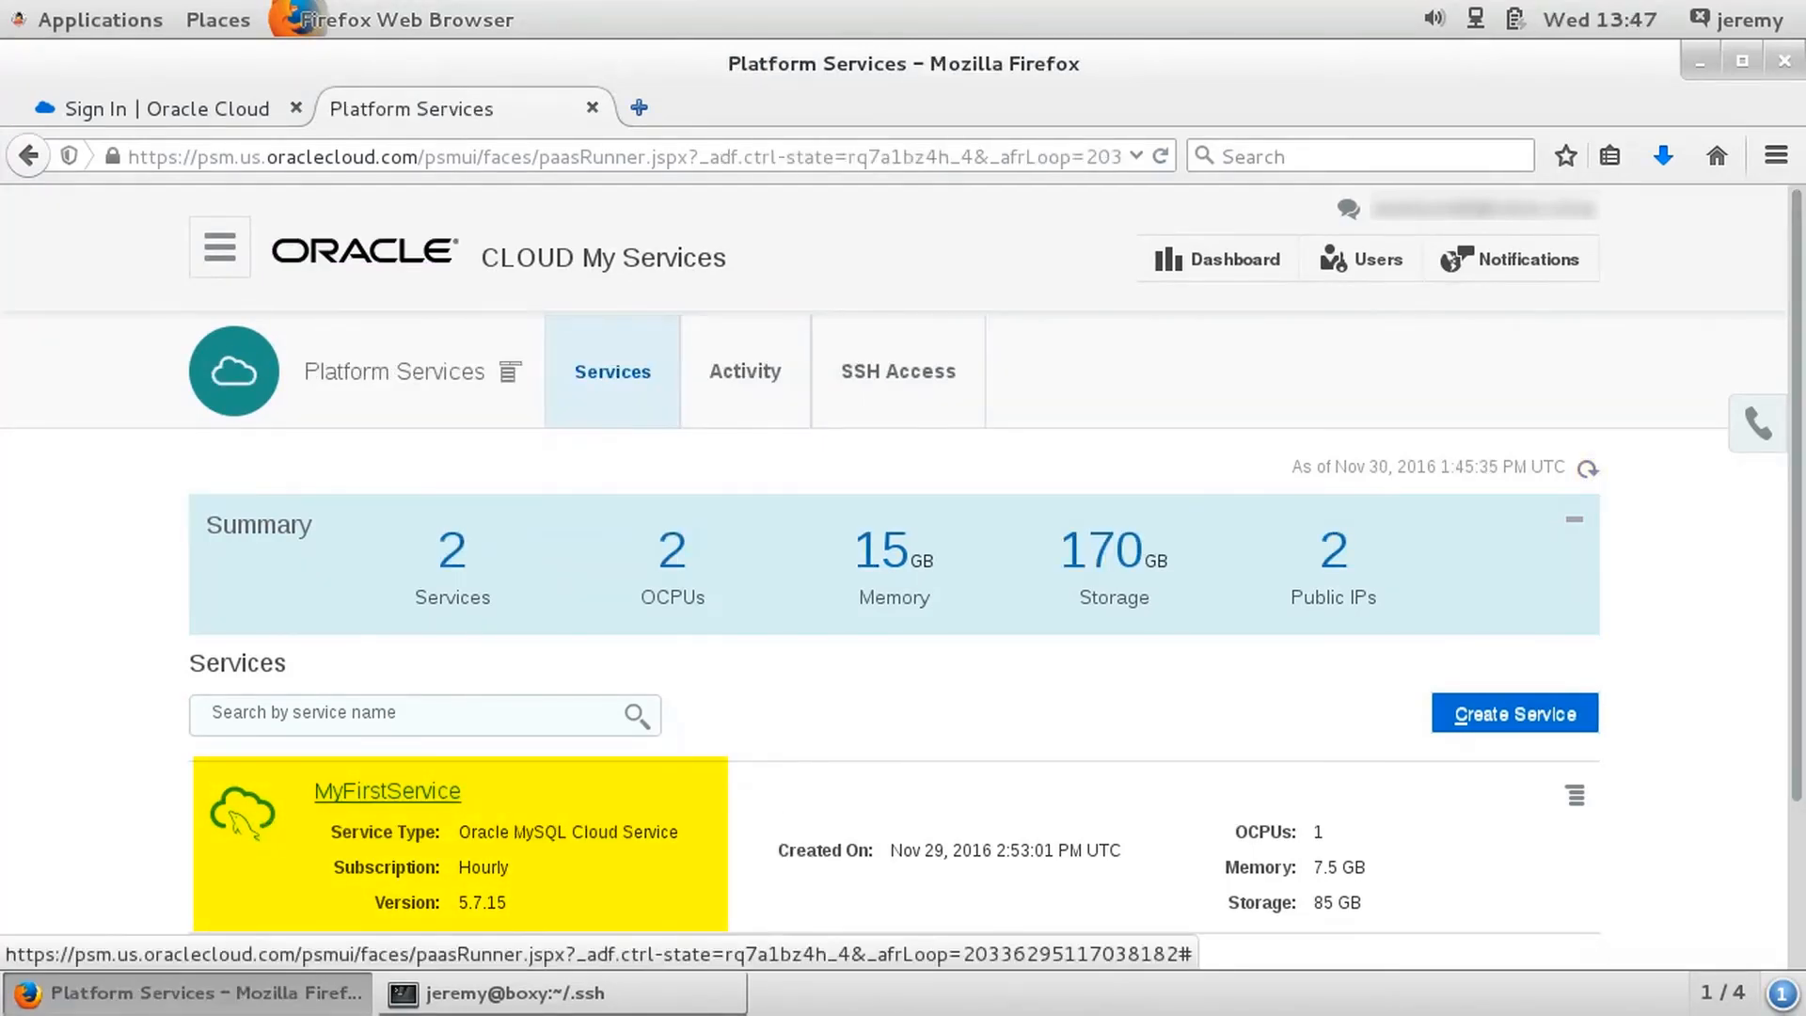
- Open the MyFirstService overview and review its virtual machine, connection and backup information
{"action": "left_click", "coordinate": [387, 791]}
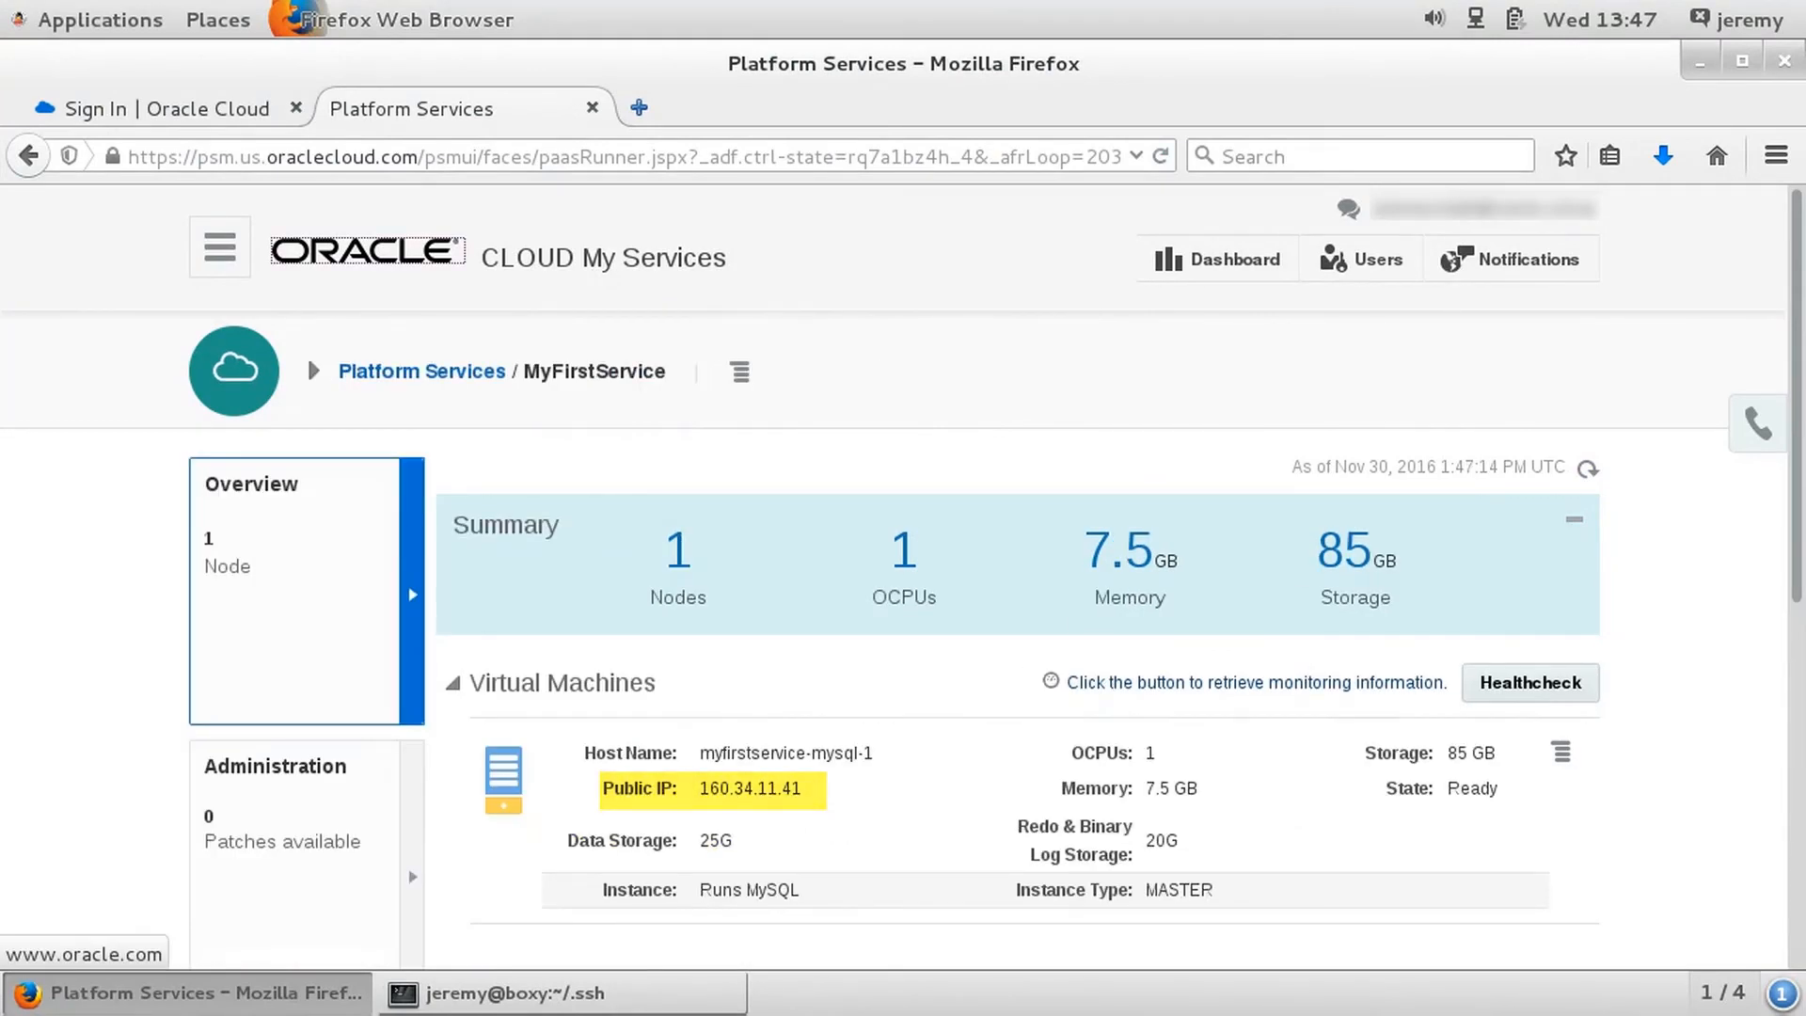
{"action": "scroll", "coordinate": [307, 354], "scroll_direction": "down", "scroll_amount": 3}
{"action": "scroll", "coordinate": [901, 577], "scroll_direction": "down", "scroll_amount": 5}
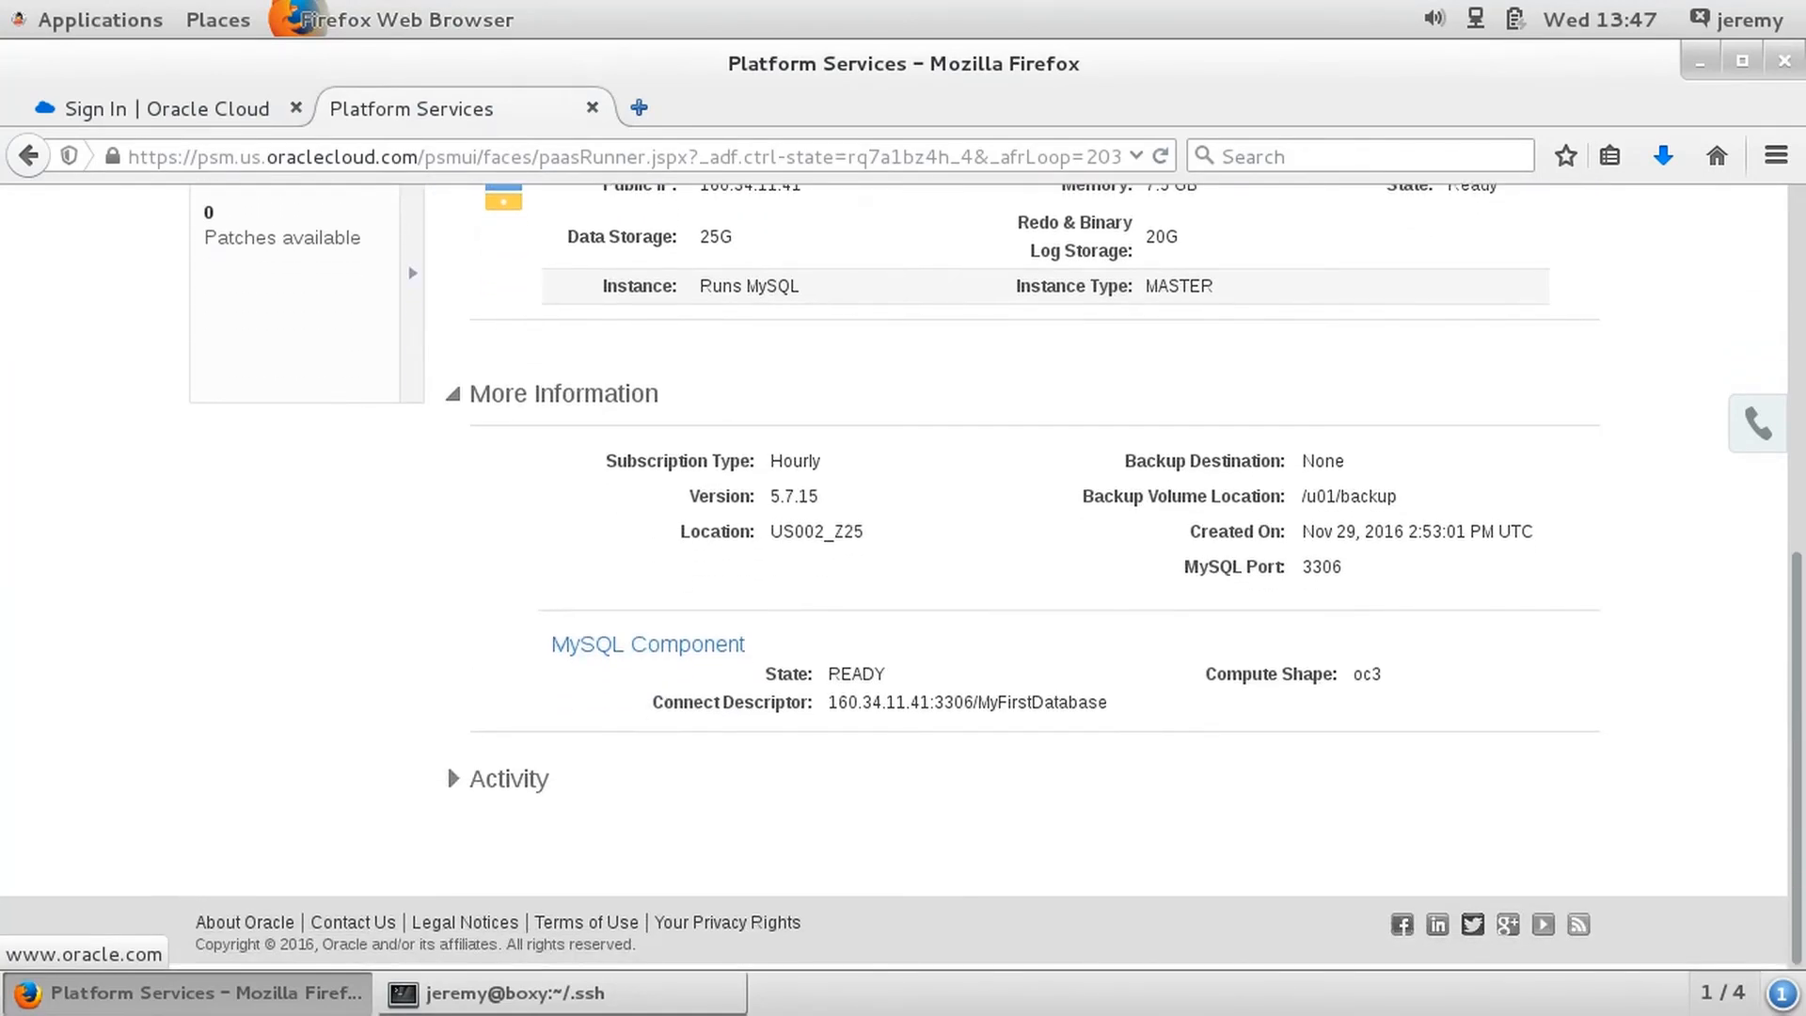
{"action": "scroll", "coordinate": [901, 577], "scroll_direction": "up", "scroll_amount": 5}
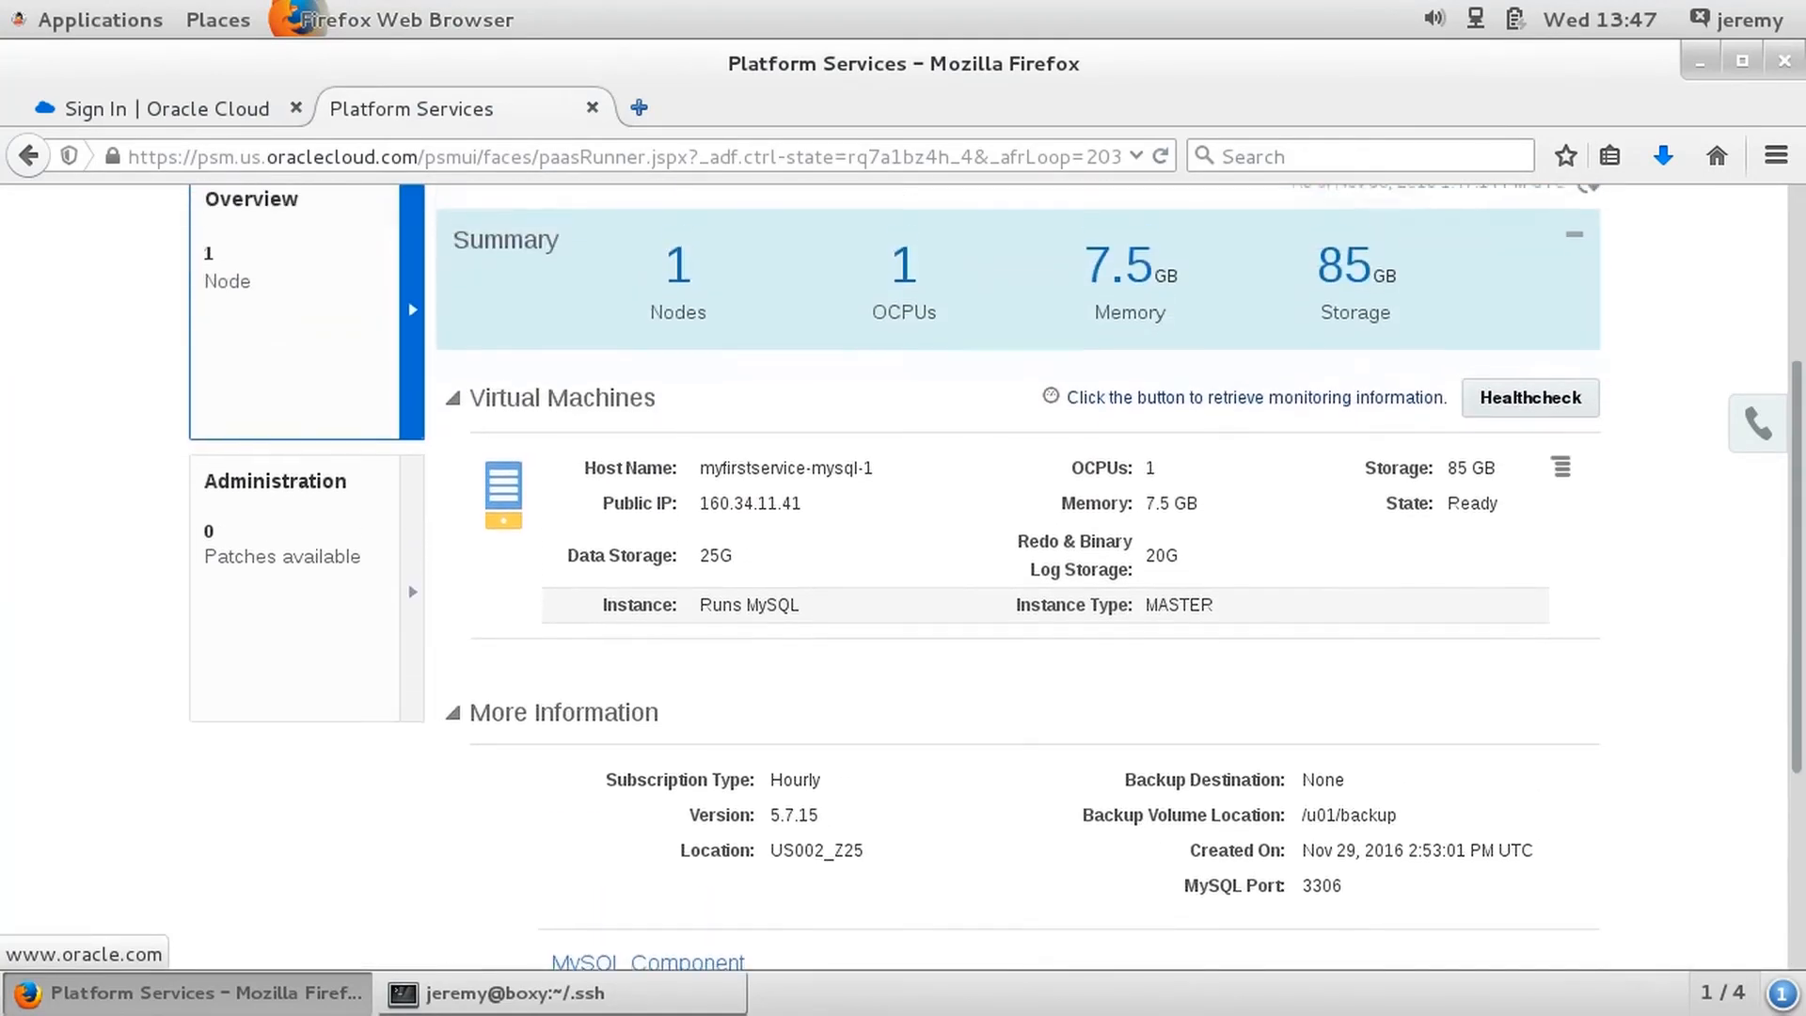
{"action": "scroll", "coordinate": [306, 313], "scroll_direction": "up", "scroll_amount": 3}
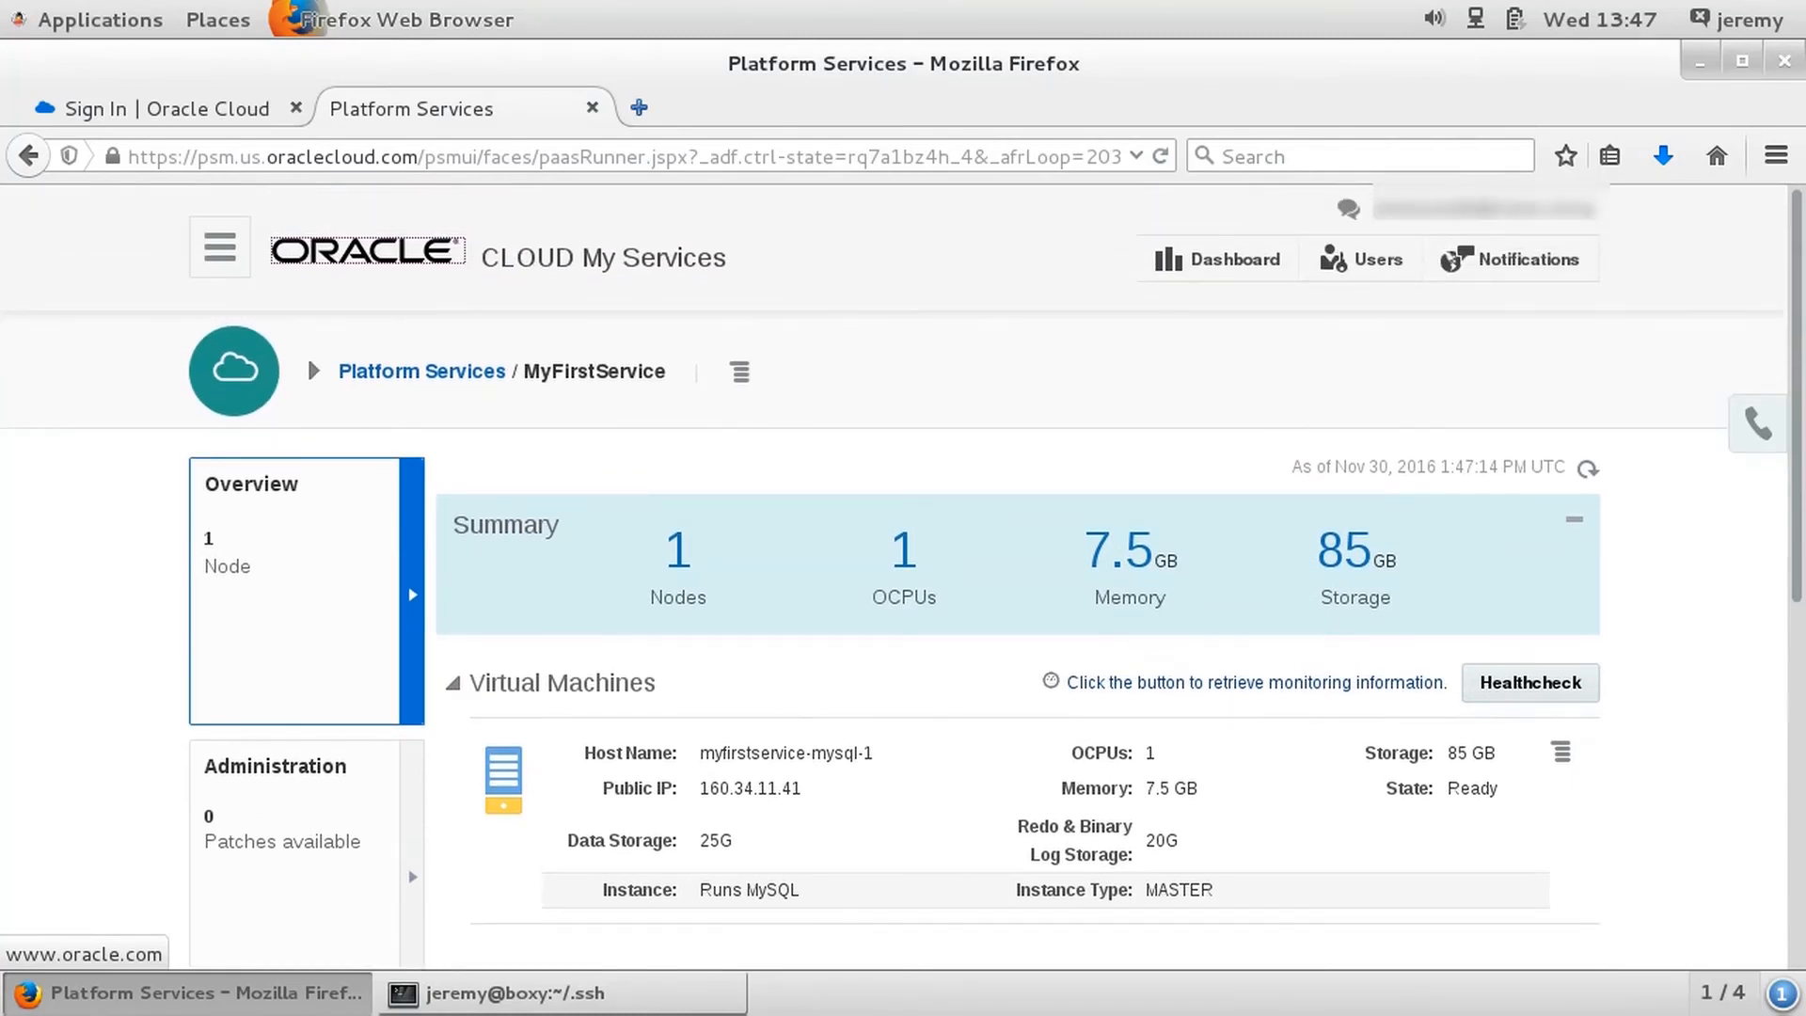